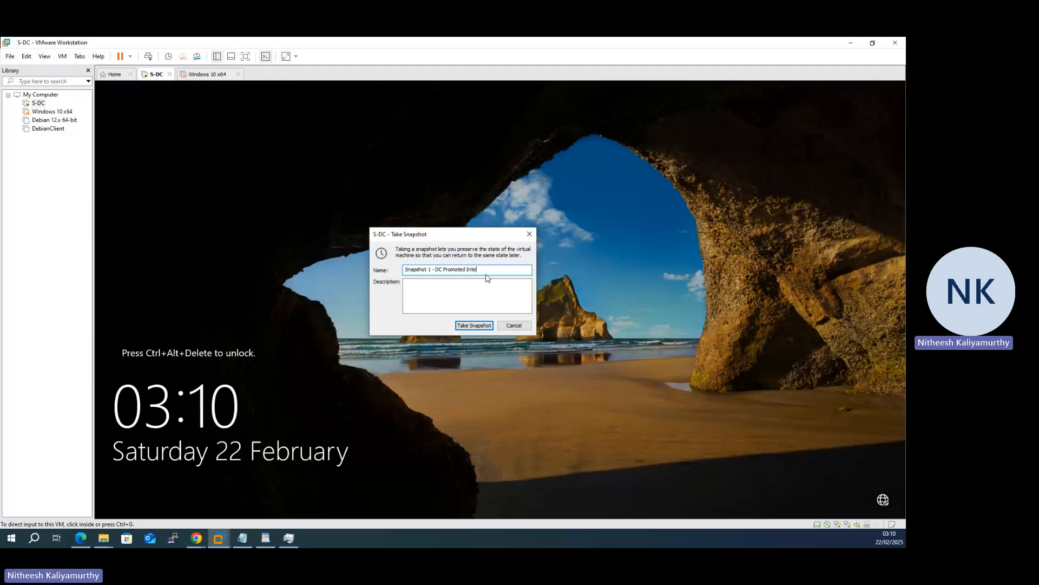
Step: Complete the snapshot name beginning "Snapshot 1 - DC Promoted" and take the snapshot of the S-DC virtual machine
type("Inte")
key("BackSpace")
type("N")
key("BackSpace")
key("BackSpace")
type("ing")
left_click(475, 325)
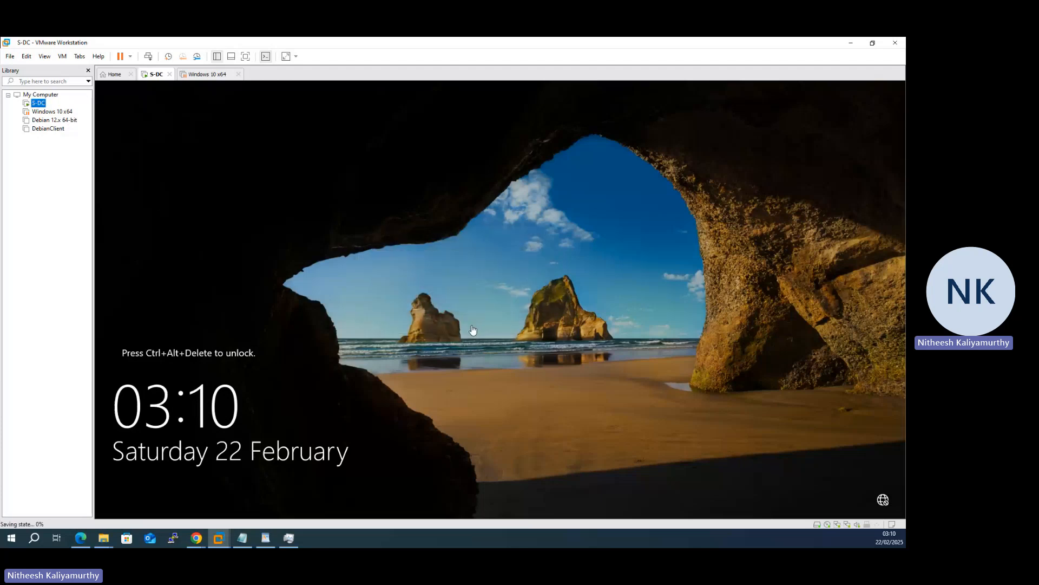
Step: Resume the suspended Windows 10 x64 virtual machine and dismiss the startup hint
left_click(199, 75)
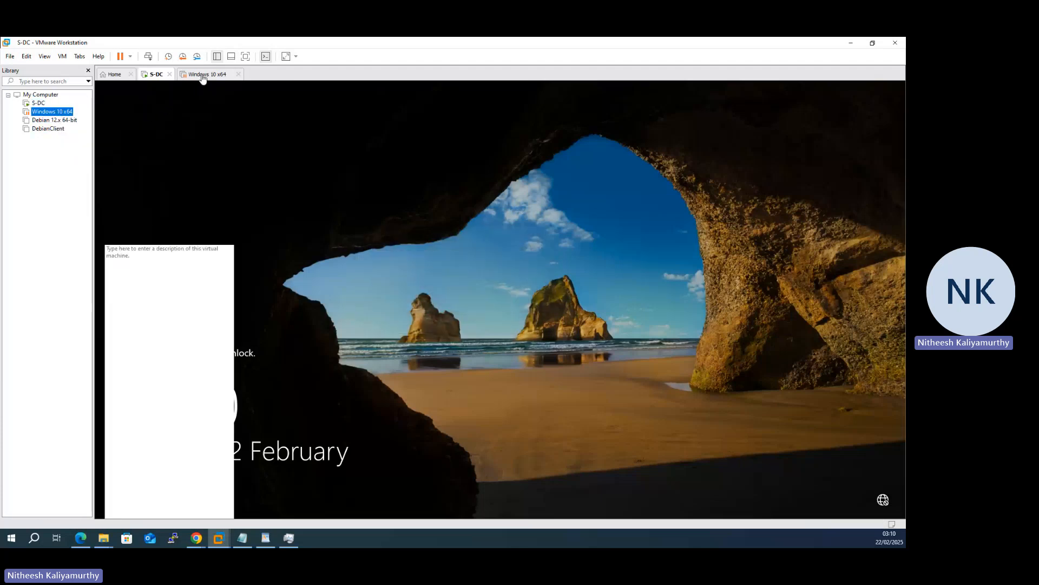
left_click(150, 109)
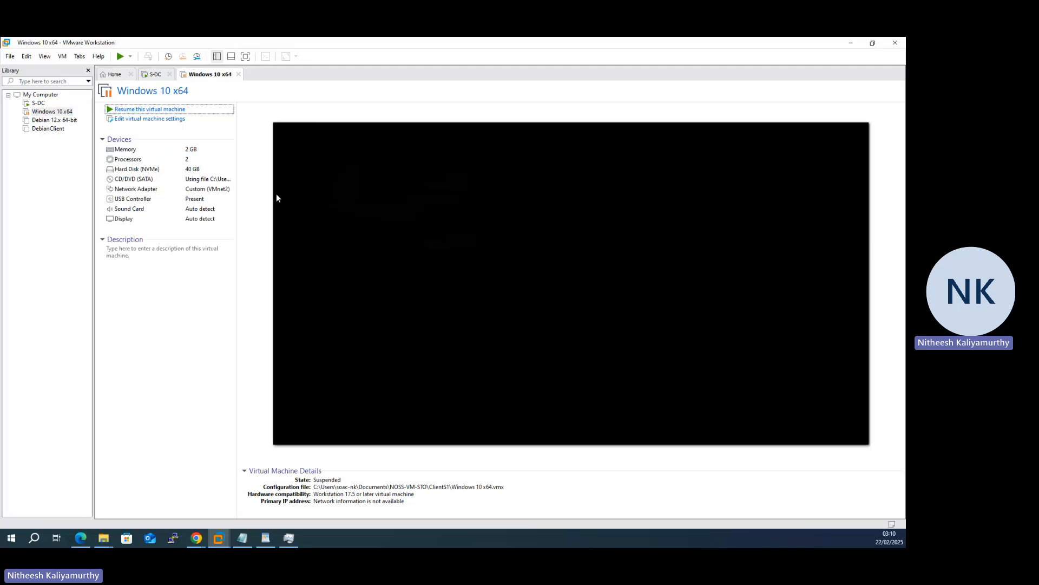
left_click(497, 325)
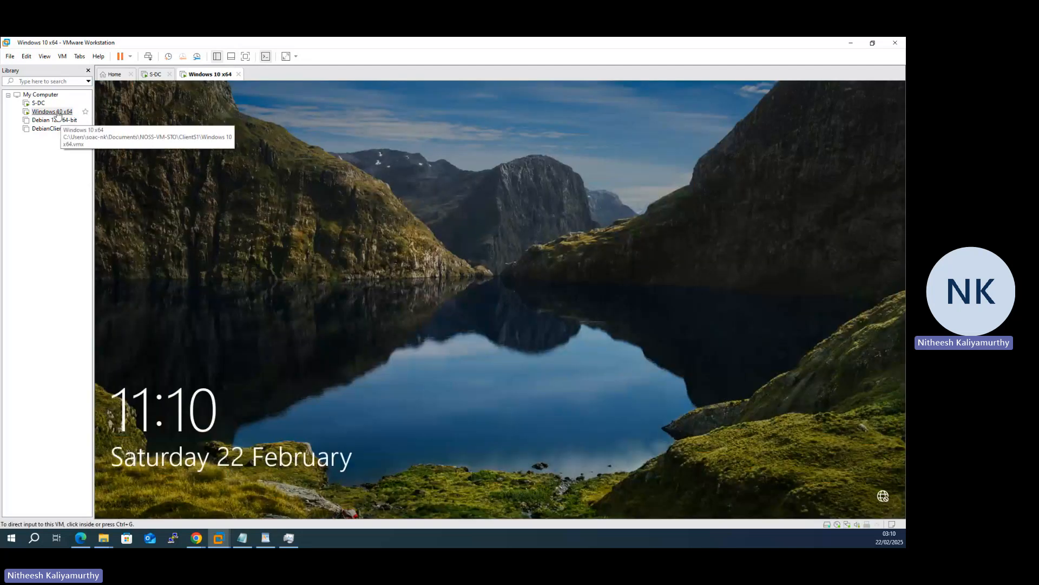
Step: Take a snapshot of the Windows 10 x64 virtual machine named "Snapshot 1 - Added to the Domain"
right_click(58, 113)
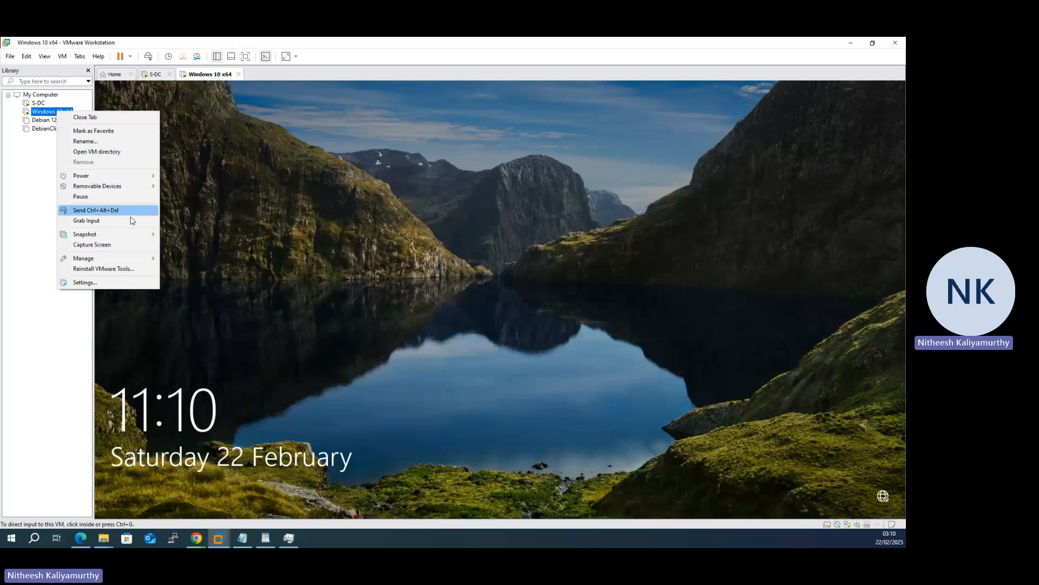
mouse_move(136, 236)
left_click(192, 235)
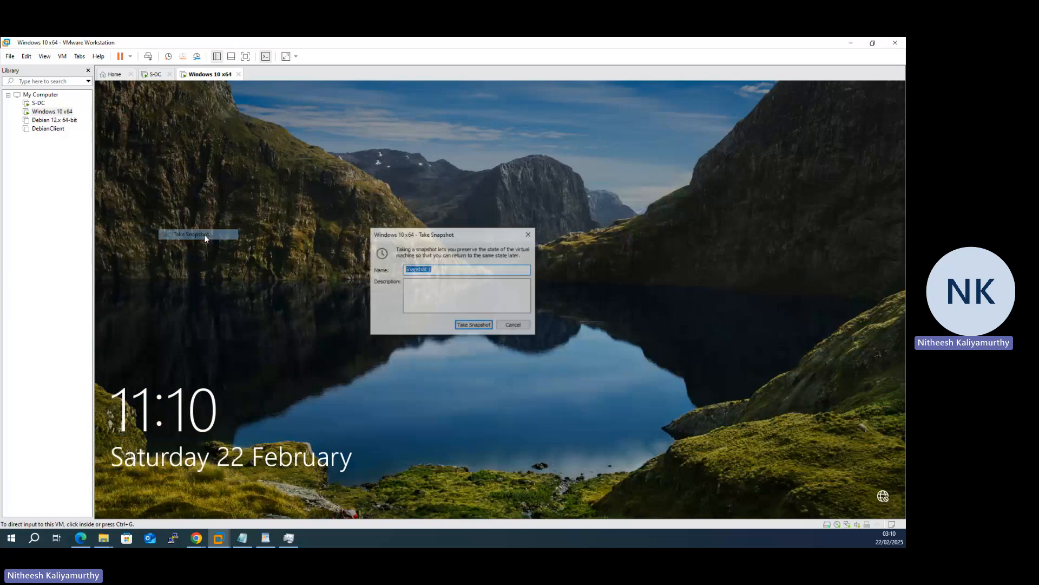
left_click(452, 272)
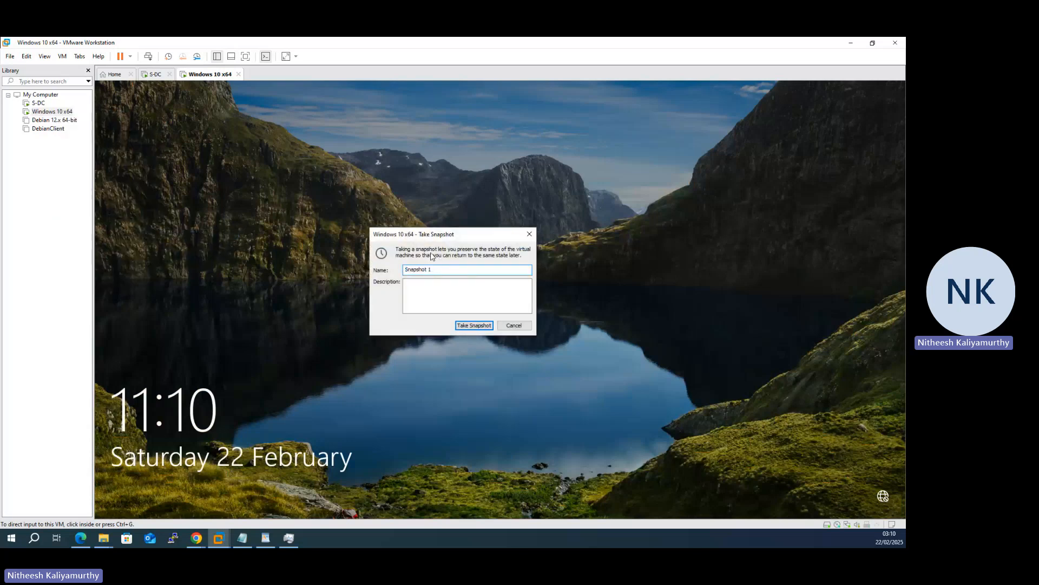
type("- Added to the Domain")
left_click(468, 325)
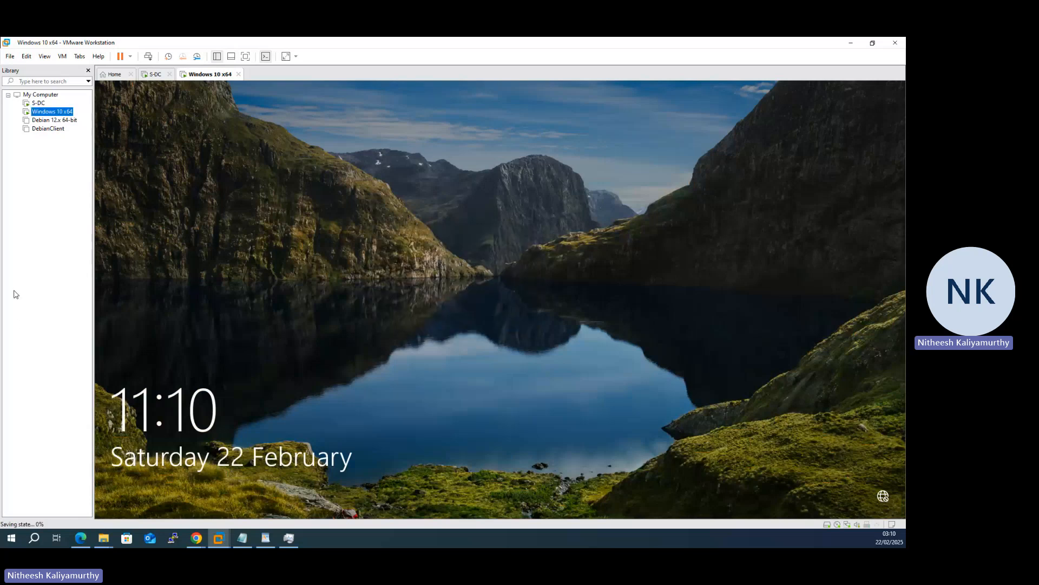
Step: Power on the Debian 12.x 64-bit virtual machine
left_click(53, 120)
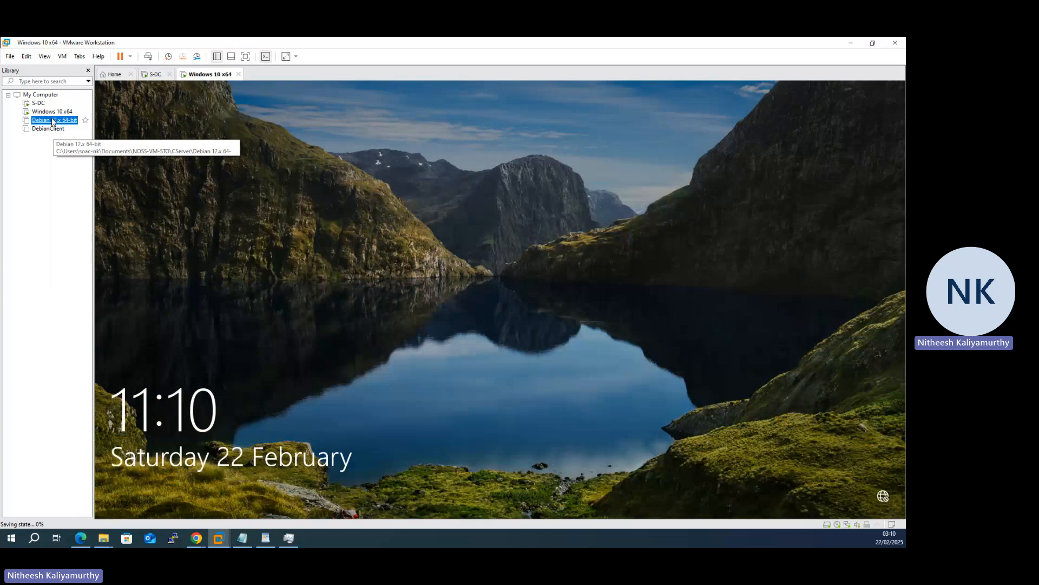
right_click(53, 120)
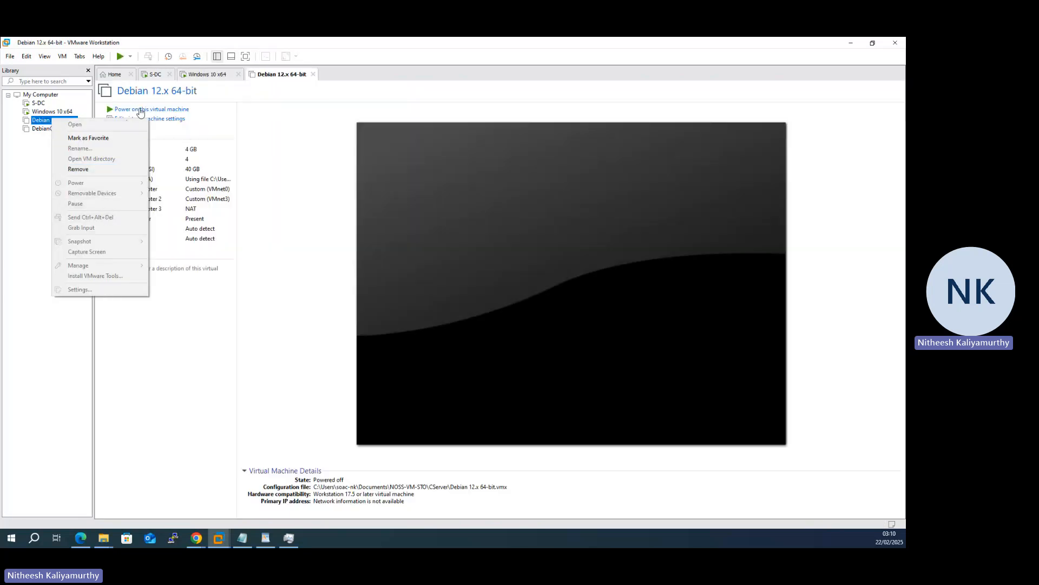
left_click(140, 112)
left_click(144, 109)
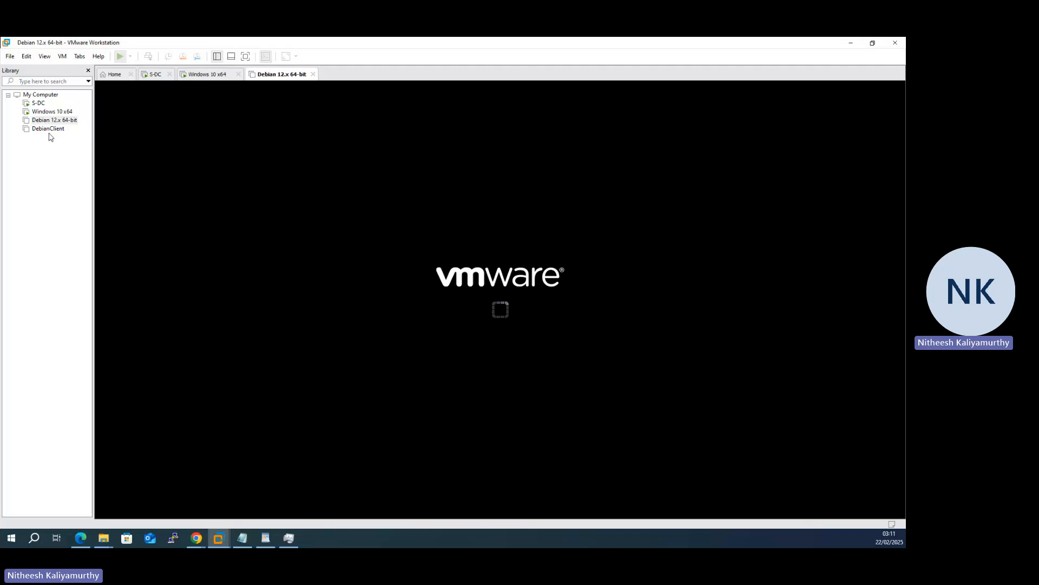
Step: Power on the DebianClient virtual machine and dismiss the side channel mitigation hints for both Debian machines
left_click(51, 130)
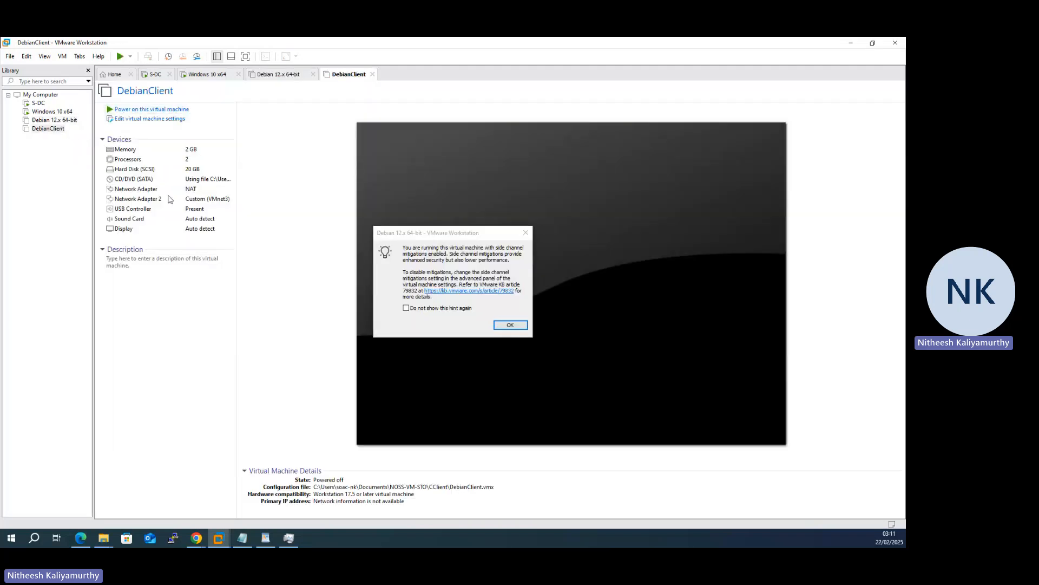
left_click(502, 325)
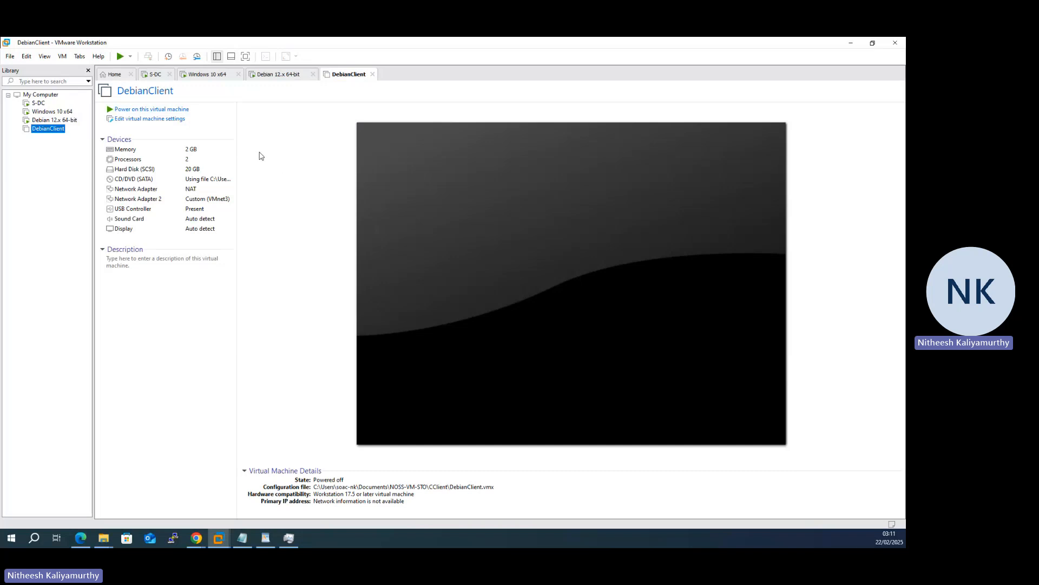
left_click(174, 110)
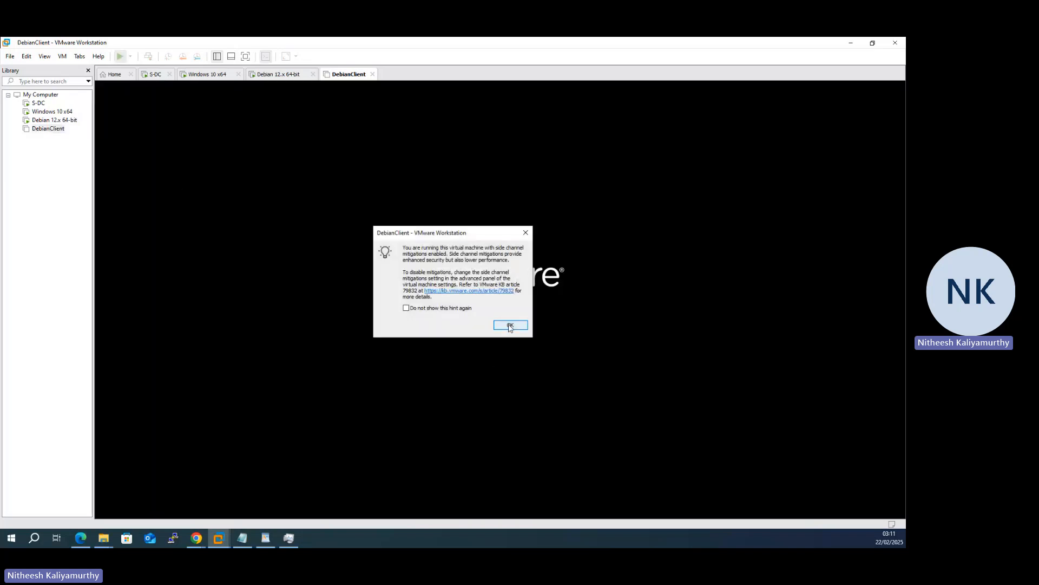
left_click(510, 326)
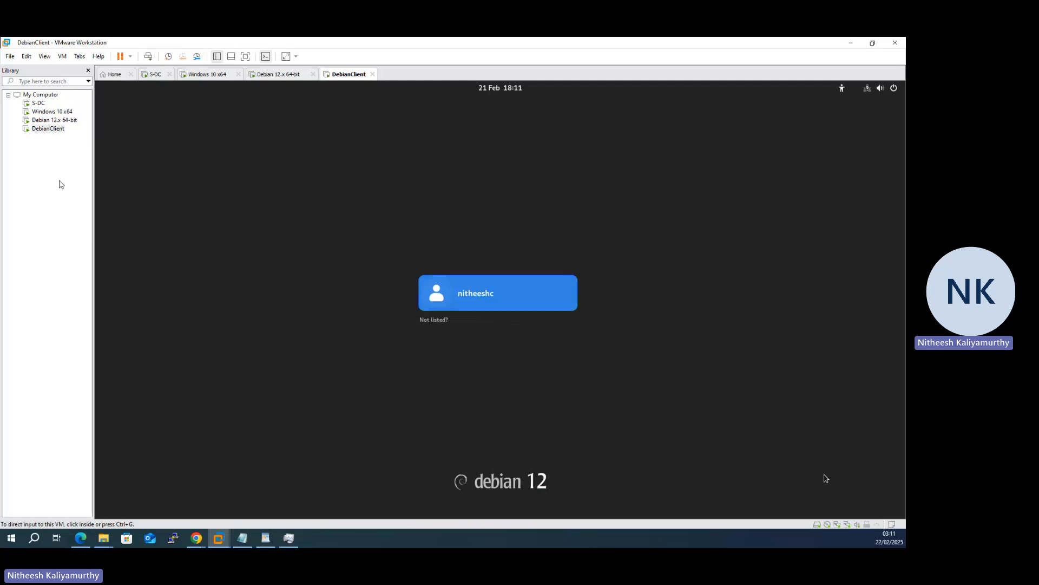
Step: Take a snapshot of the DebianClient virtual machine named "Snapshot 1 - IP Configured Int Nets PING"
right_click(47, 132)
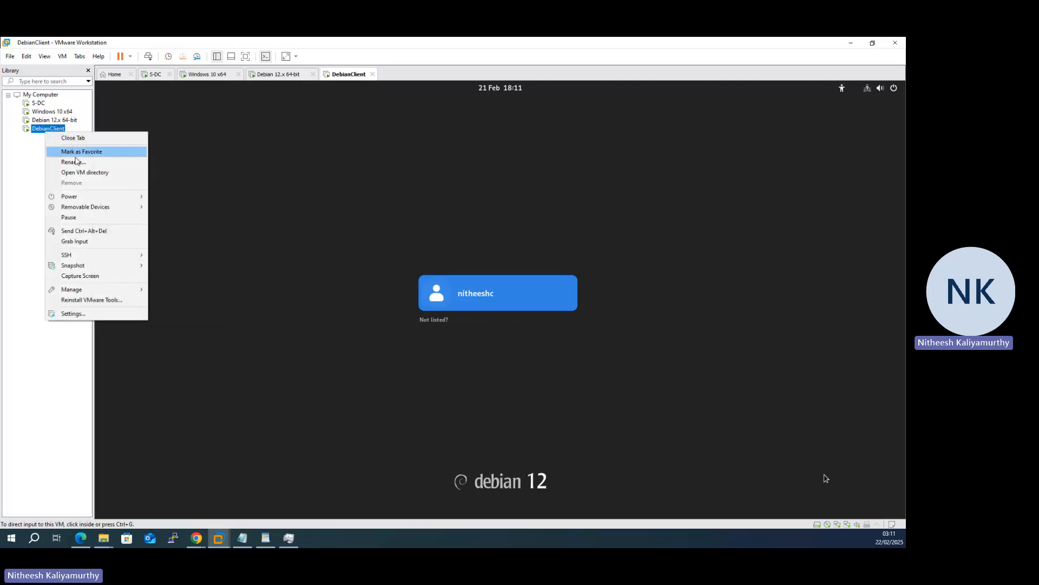
mouse_move(94, 208)
mouse_move(117, 267)
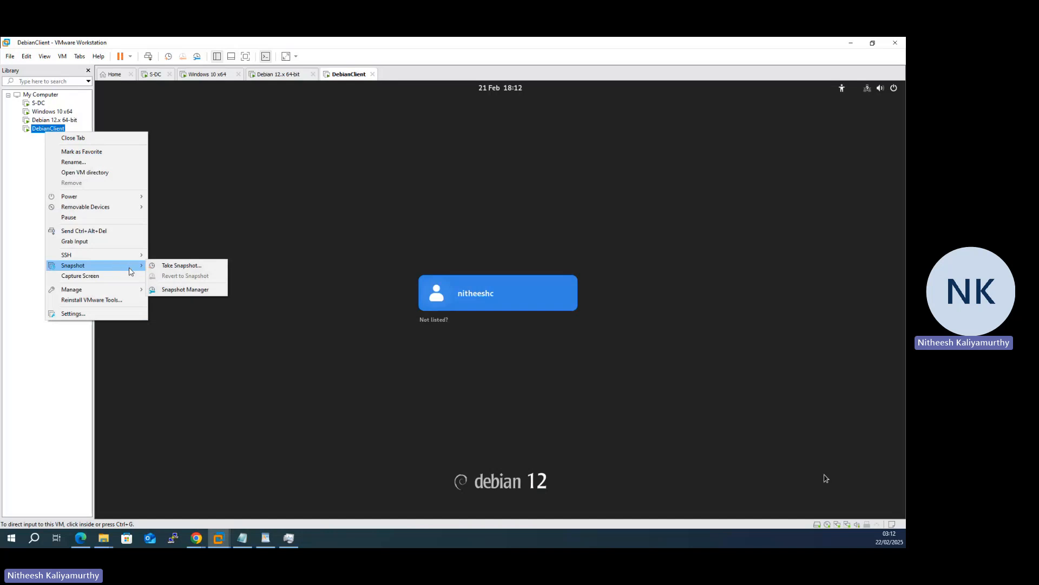
left_click(178, 265)
left_click(461, 274)
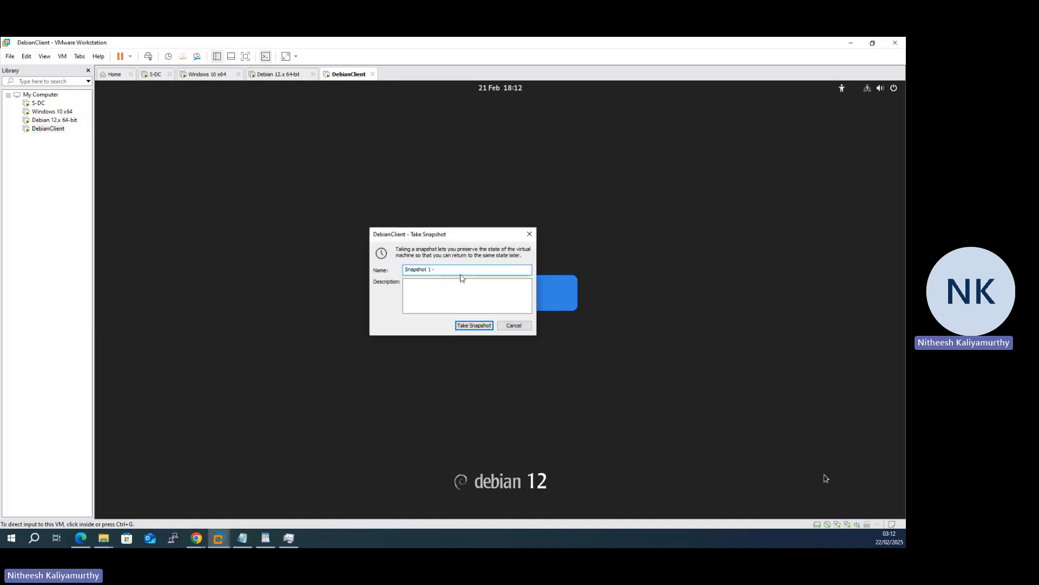
type("- IP Configured Int Nets PING")
left_click(458, 325)
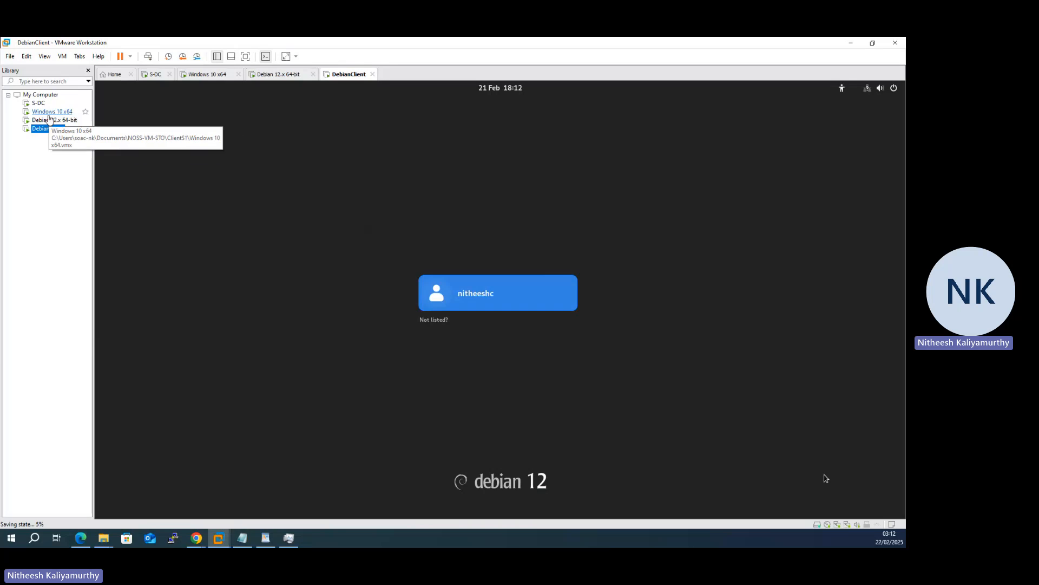
Step: Take a snapshot of the Debian 12.x 64-bit virtual machine named "Snapshot 1 - IP Configured - Int/Ext Ping Locally"
left_click(48, 119)
right_click(49, 120)
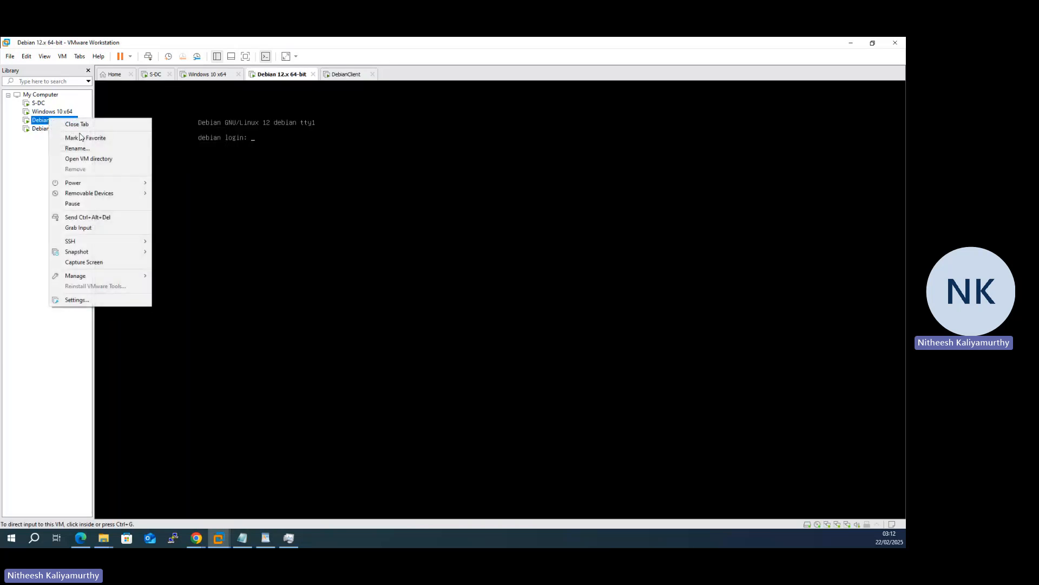
mouse_move(118, 251)
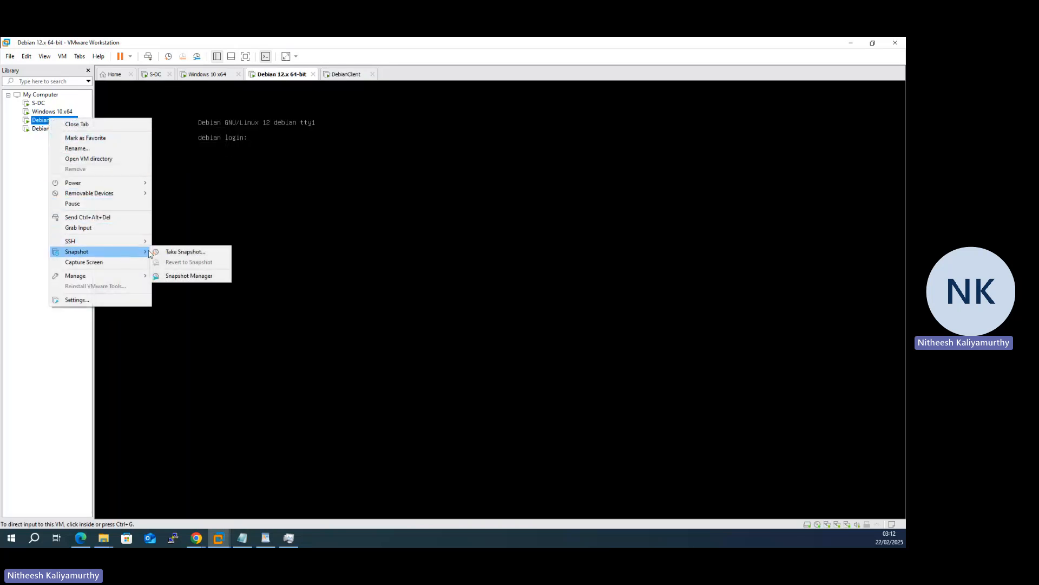
left_click(182, 251)
key("Right")
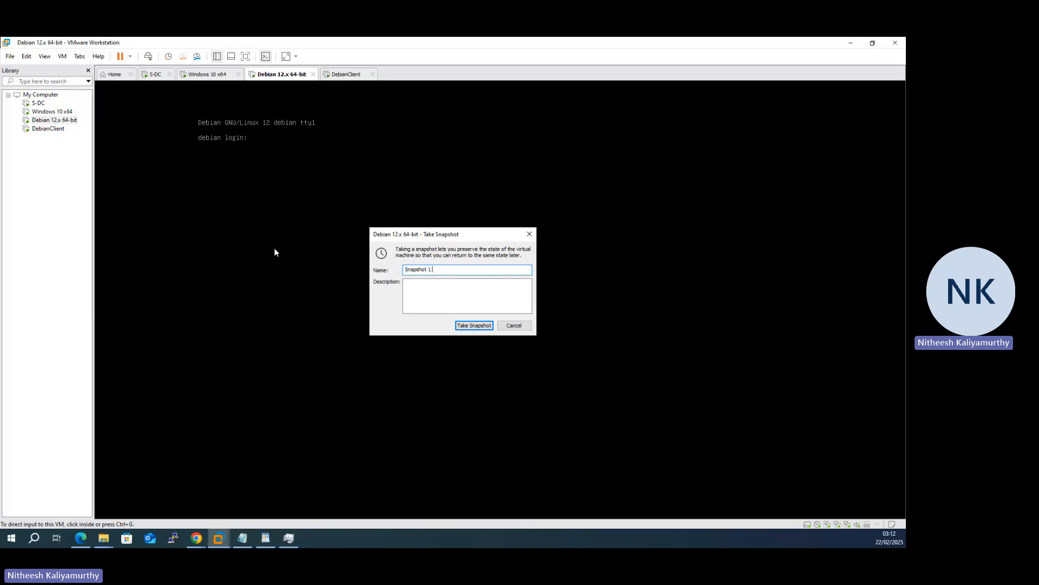
type("- IP Configured")
type("- Int/Ext Ping Locally")
left_click(474, 325)
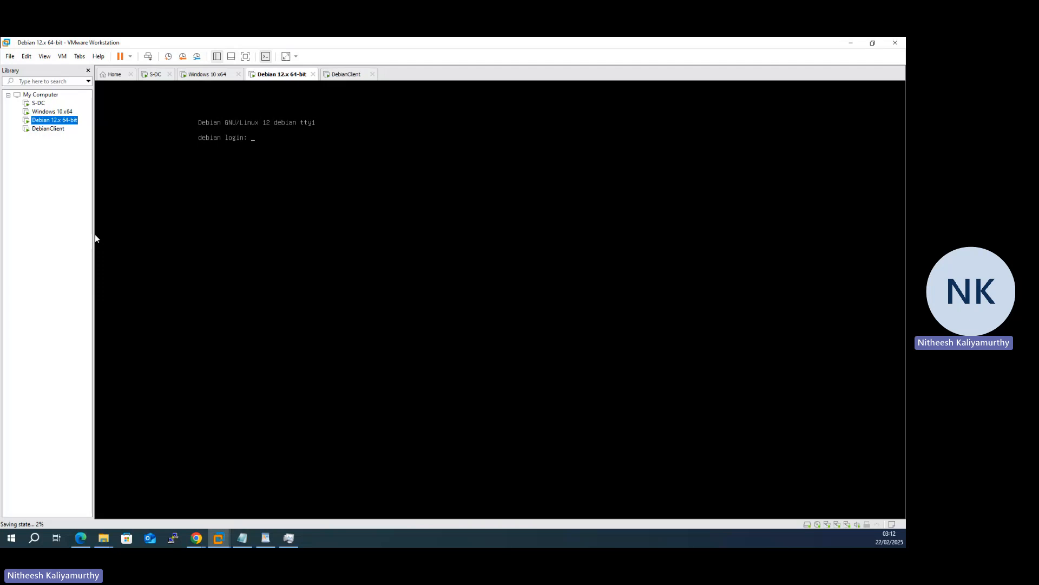
Step: Switch to the File Explorer window for My NOSS VMS and open the NOSS-VM-STO folder in Documents
mouse_move(103, 538)
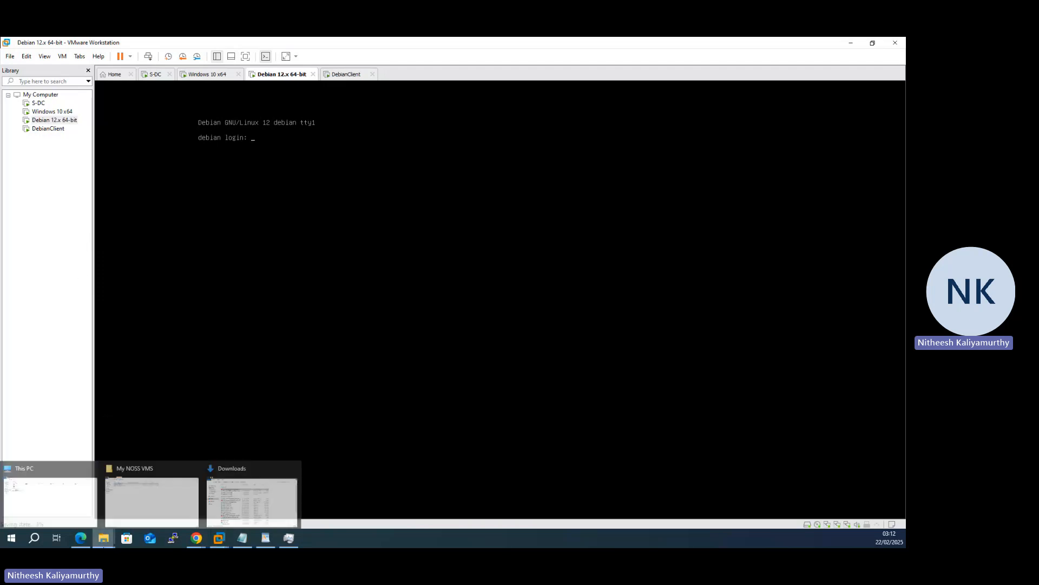
left_click(152, 506)
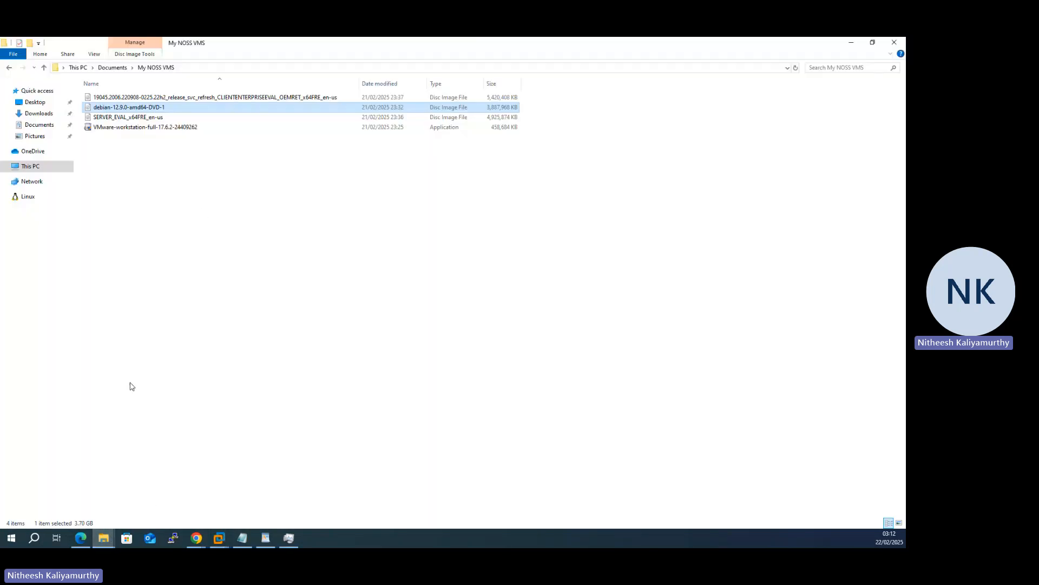
left_click(112, 67)
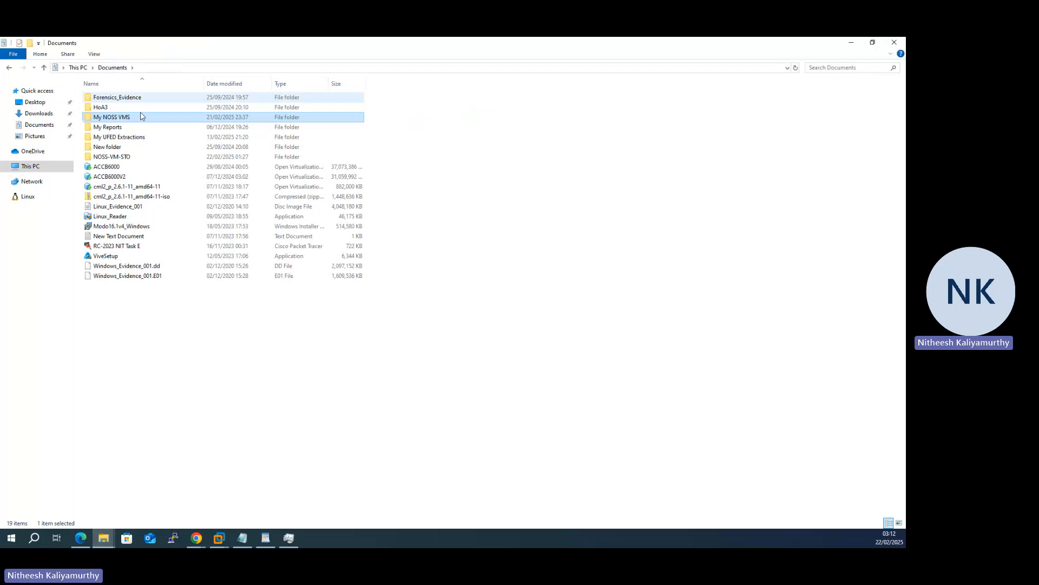
double_click(138, 158)
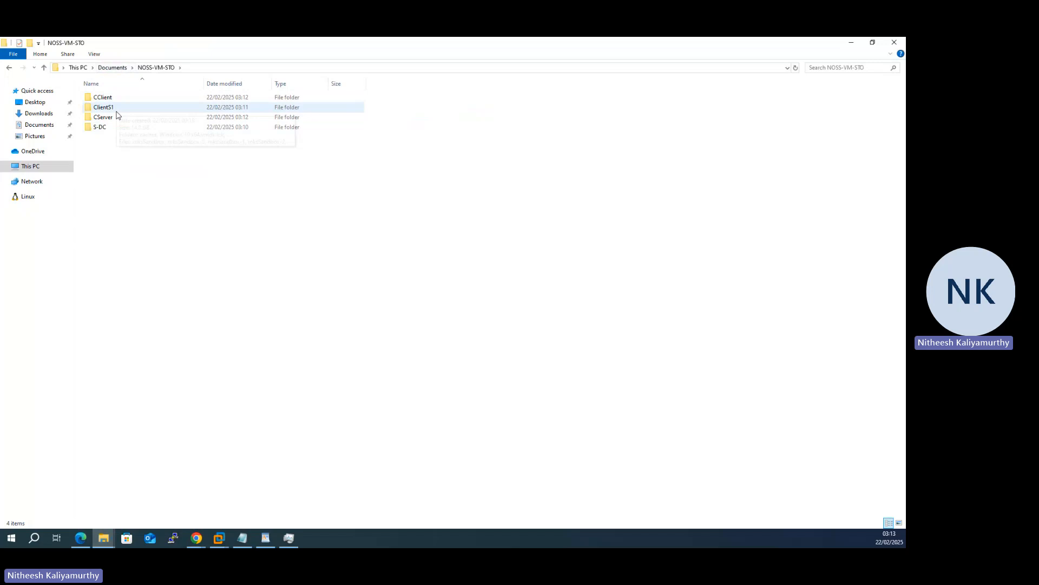
Step: Inspect the virtual machine files in the CClient folder of NOSS-VM-STO and return to Documents
left_click(124, 67)
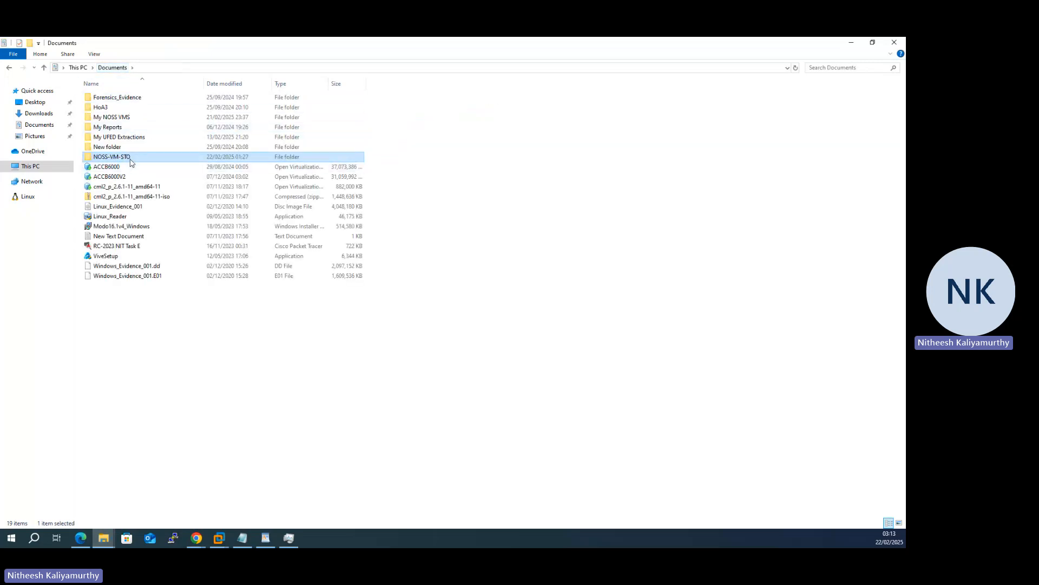
double_click(130, 158)
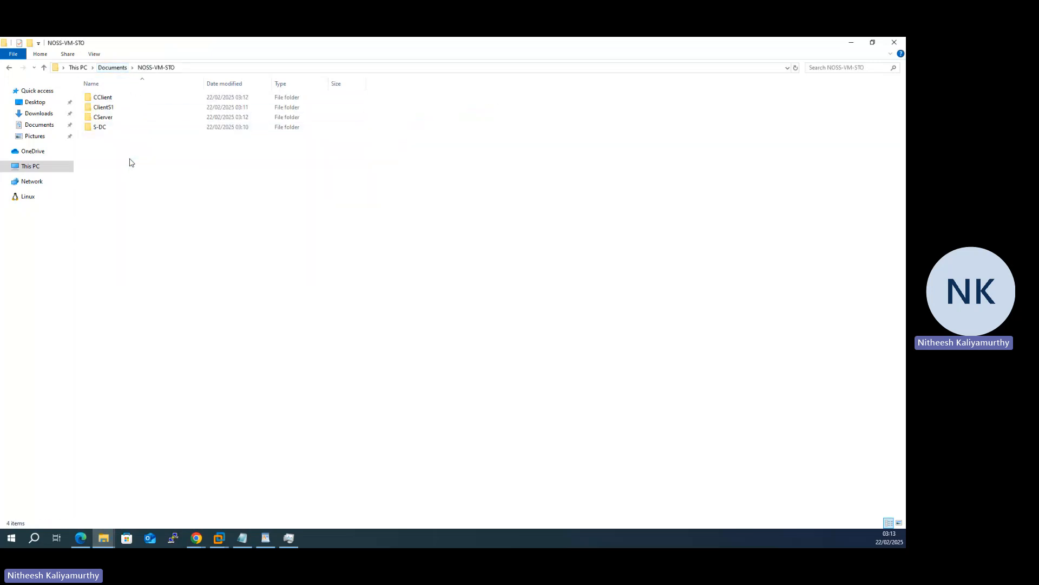
double_click(112, 100)
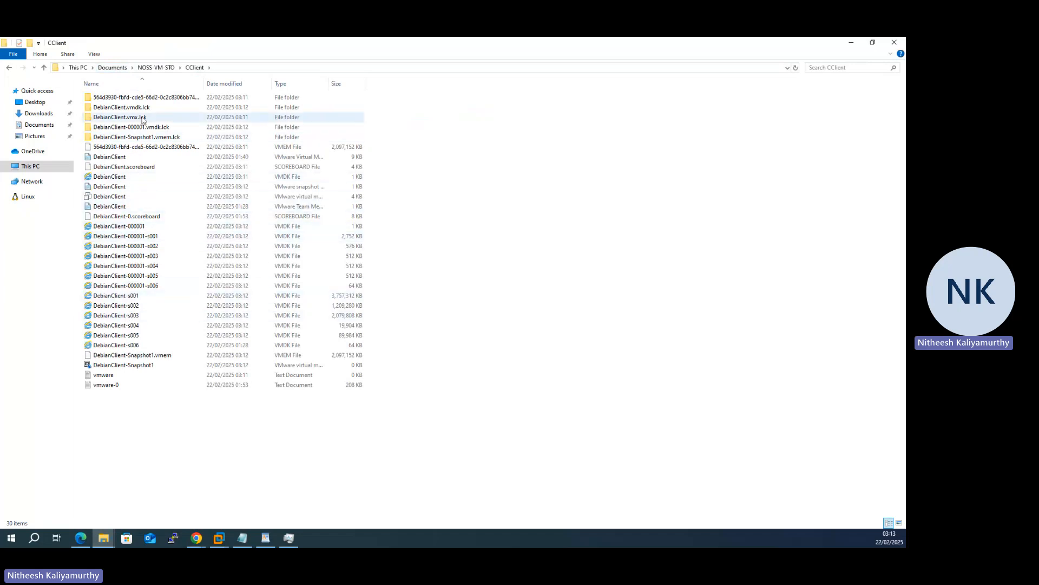
left_click(157, 68)
left_click(114, 69)
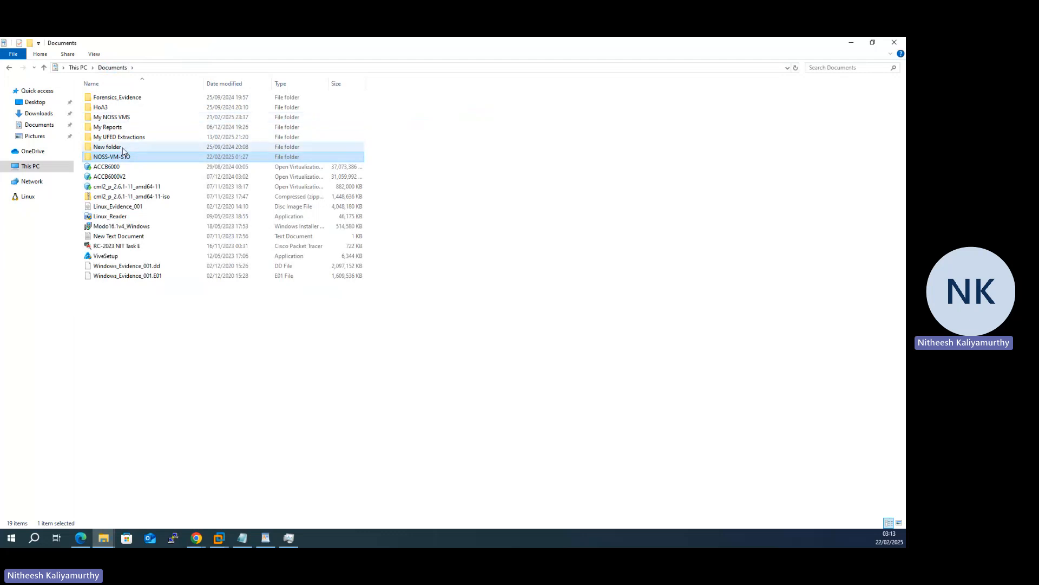
Step: Check the size of the NOSS-VM-STO folder in Documents and open the folder
mouse_move(121, 158)
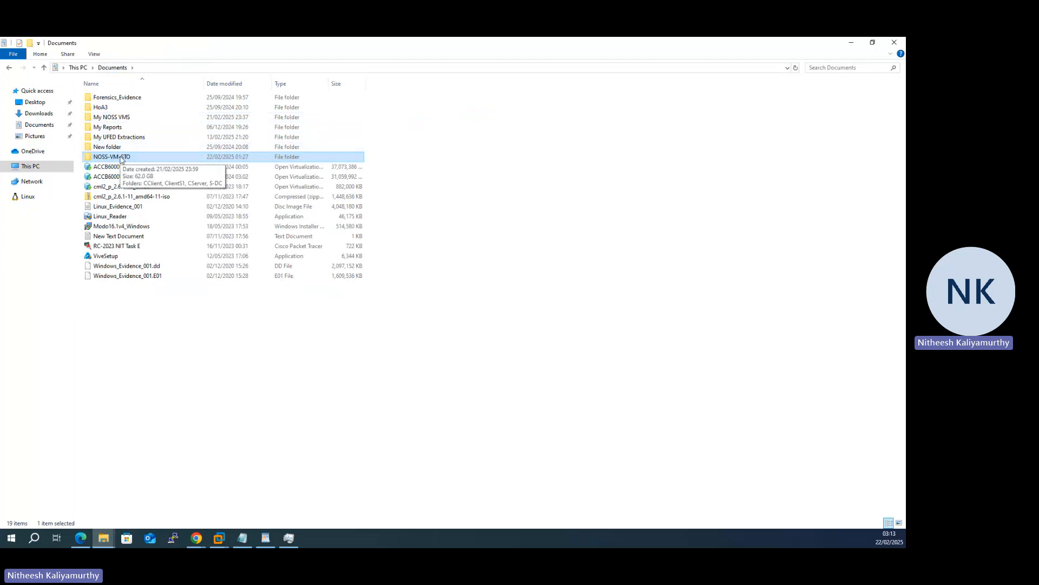
left_click(40, 125)
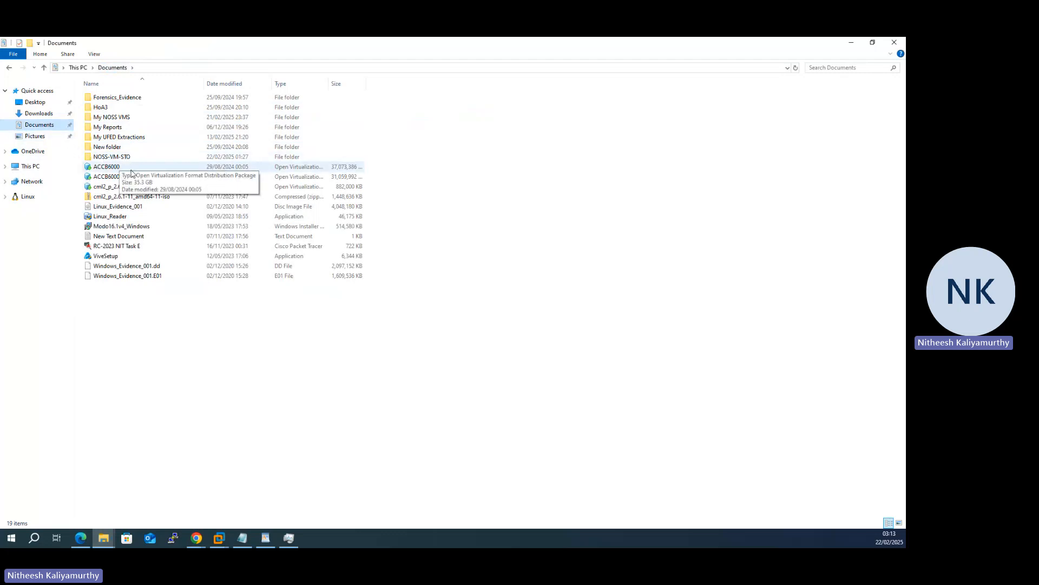
mouse_move(154, 211)
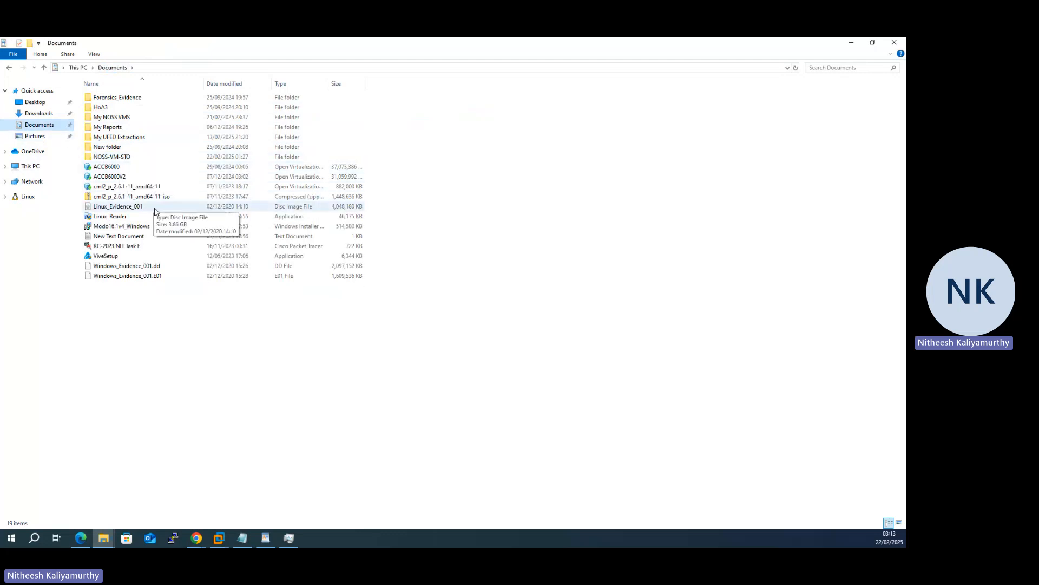
left_click(124, 156)
double_click(124, 155)
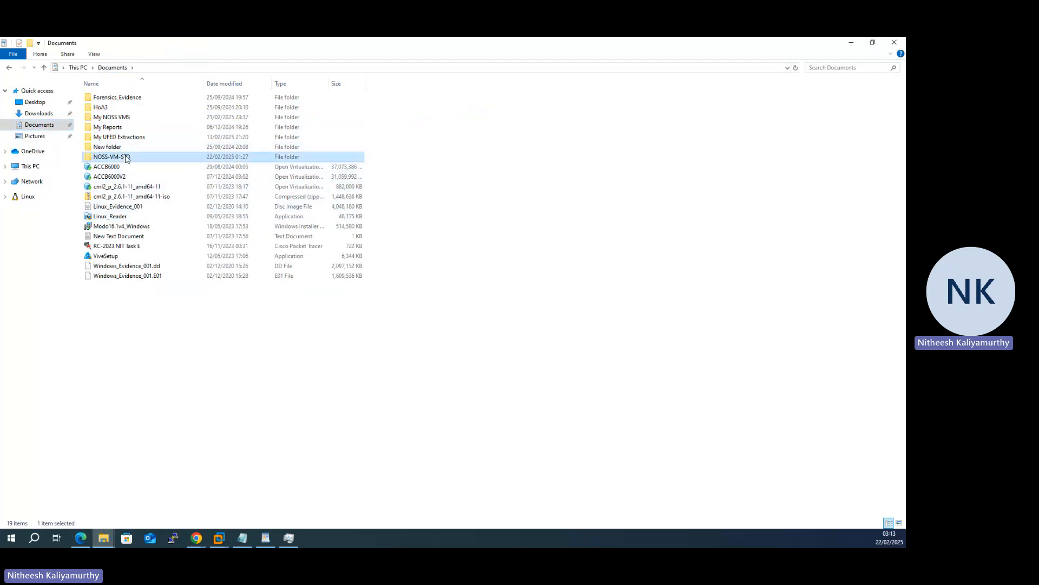
Step: Select the four virtual machine folders in NOSS-VM-STO, clear the selection and return to Documents
left_click_drag(129, 151, 96, 80)
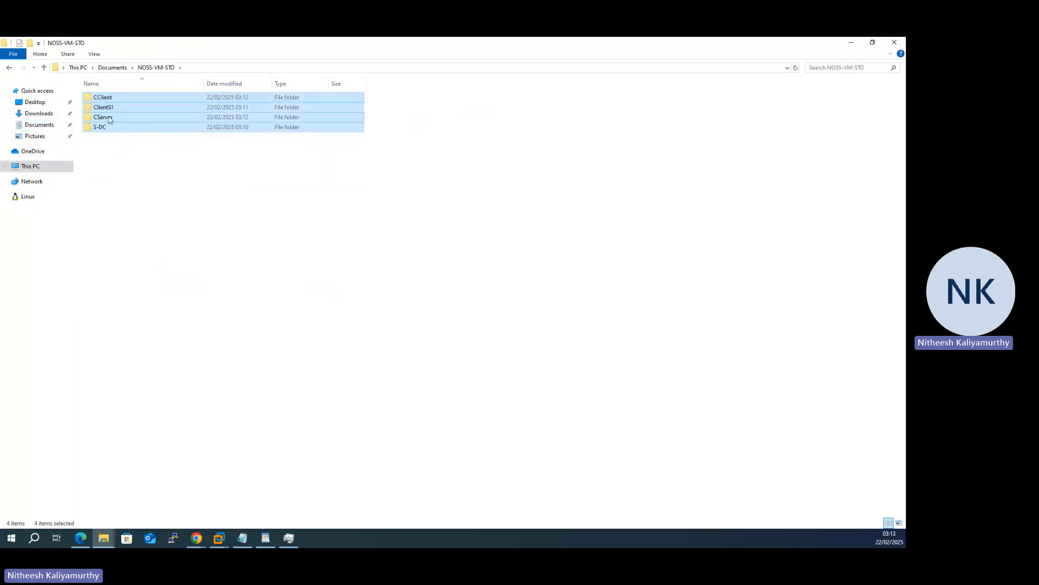
left_click(130, 158)
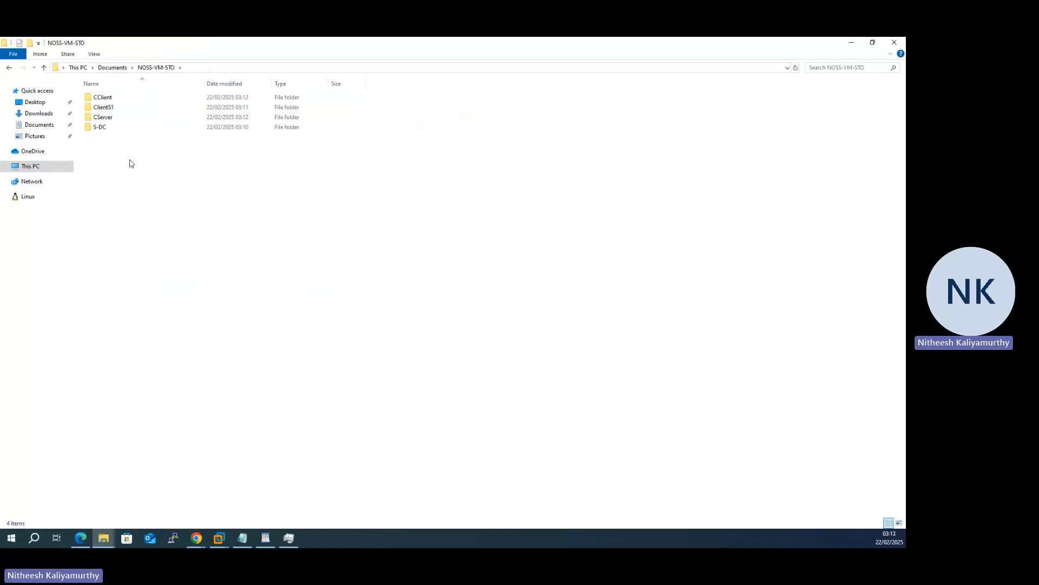
left_click(38, 125)
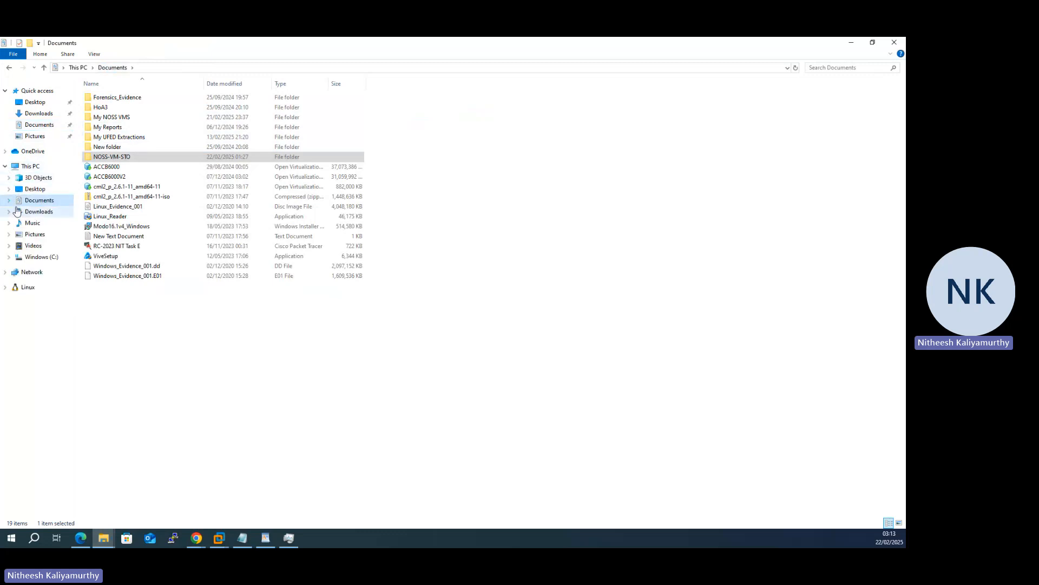
Step: Browse to the current user's profile folder under C:\Users and inspect the VirtualBox VMs and .VirtualBox folders
left_click(9, 258)
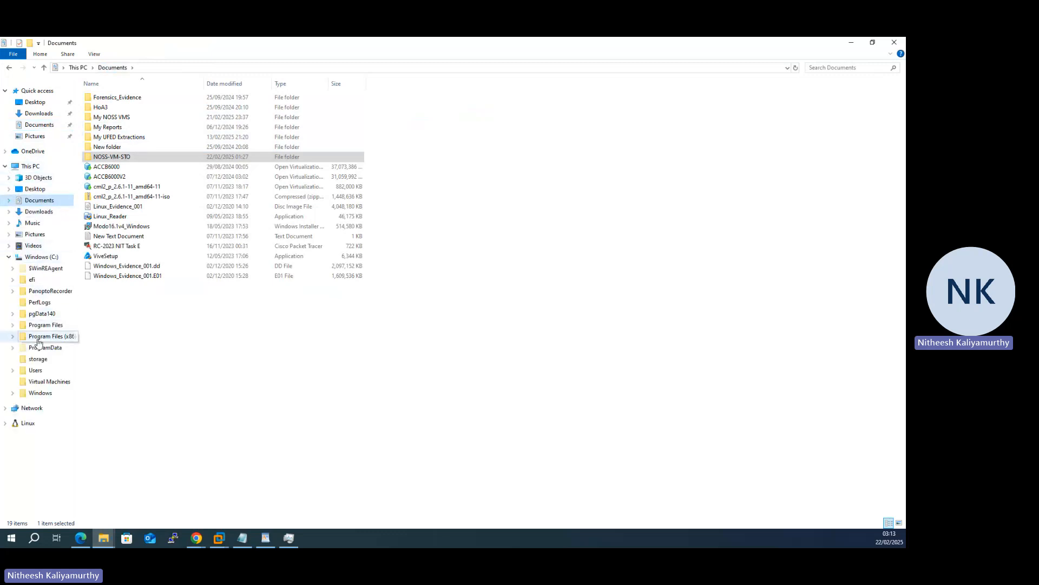
left_click(33, 371)
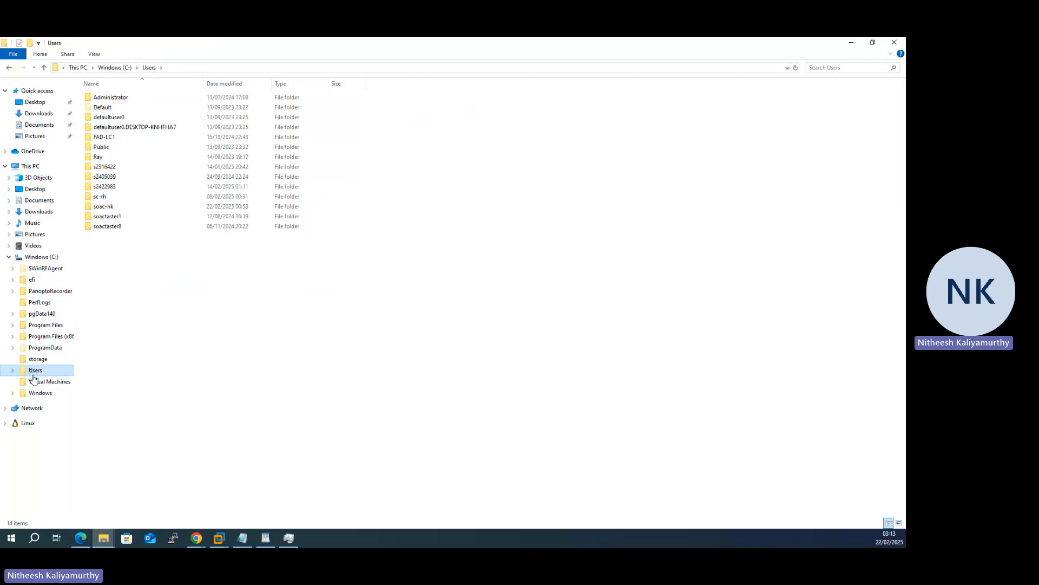
left_click(113, 208)
double_click(113, 208)
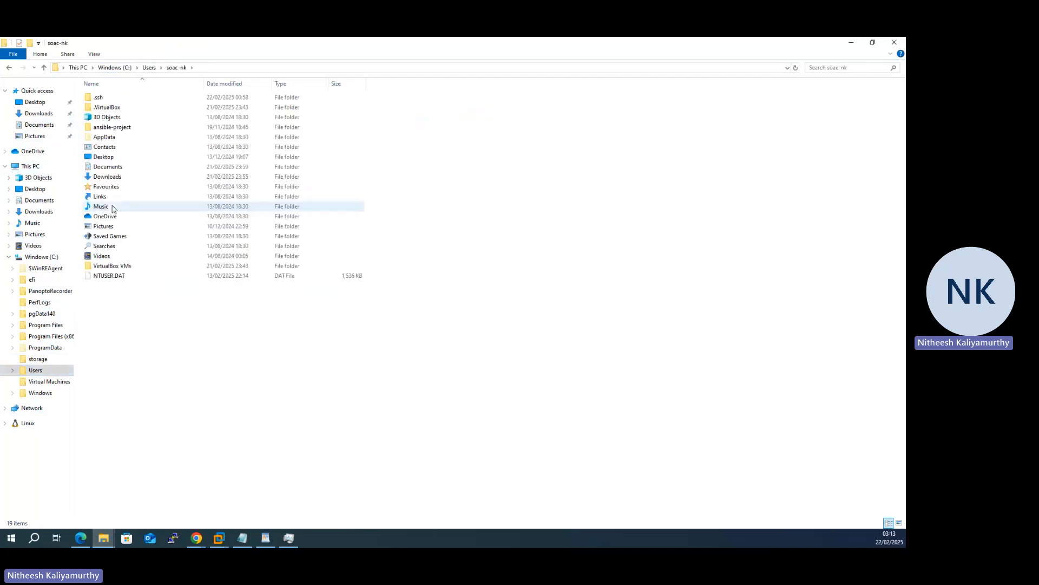
double_click(104, 266)
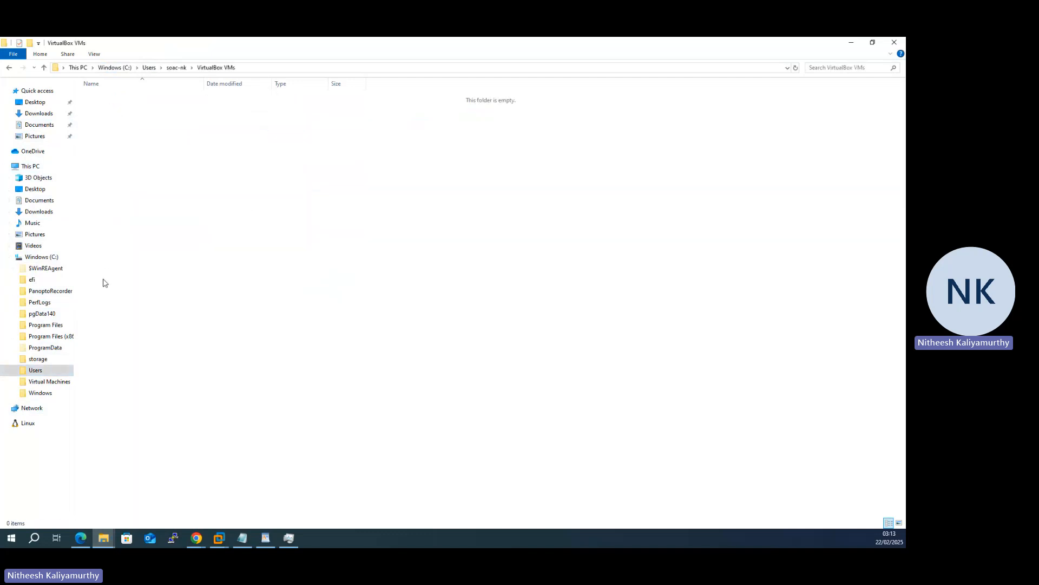
left_click(181, 68)
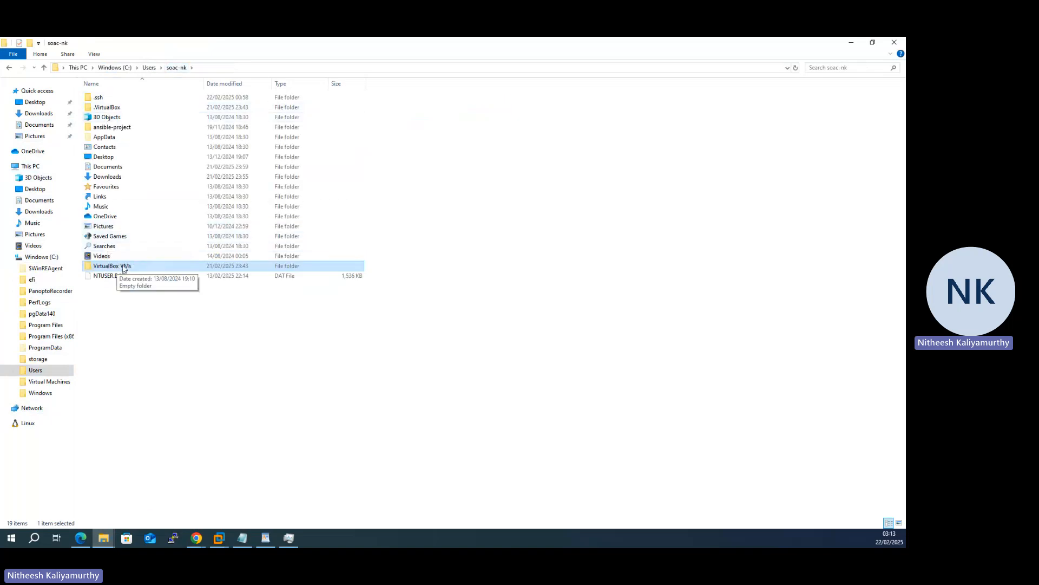
left_click(107, 108, "ctrl")
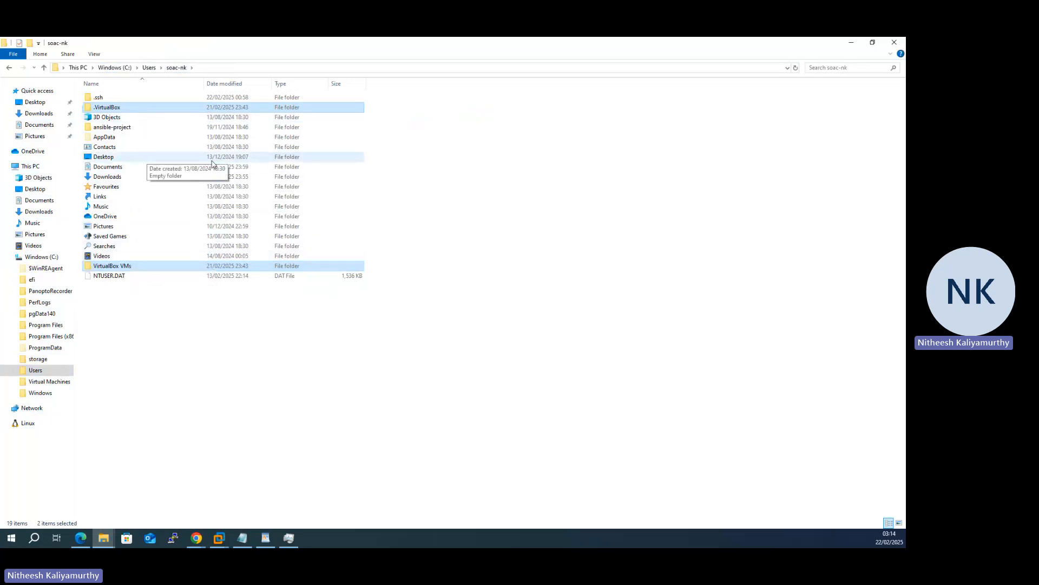
Step: Minimise File Explorer and log in to the Debian 12.x 64-bit server console with the username and password
left_click(855, 45)
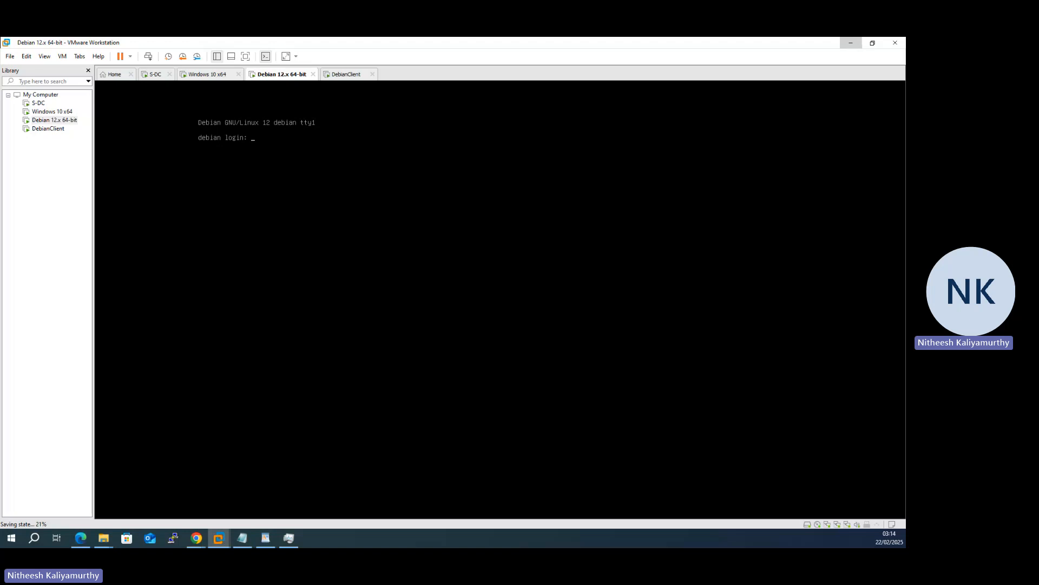
type("nitheesn")
key("Return")
key("Return")
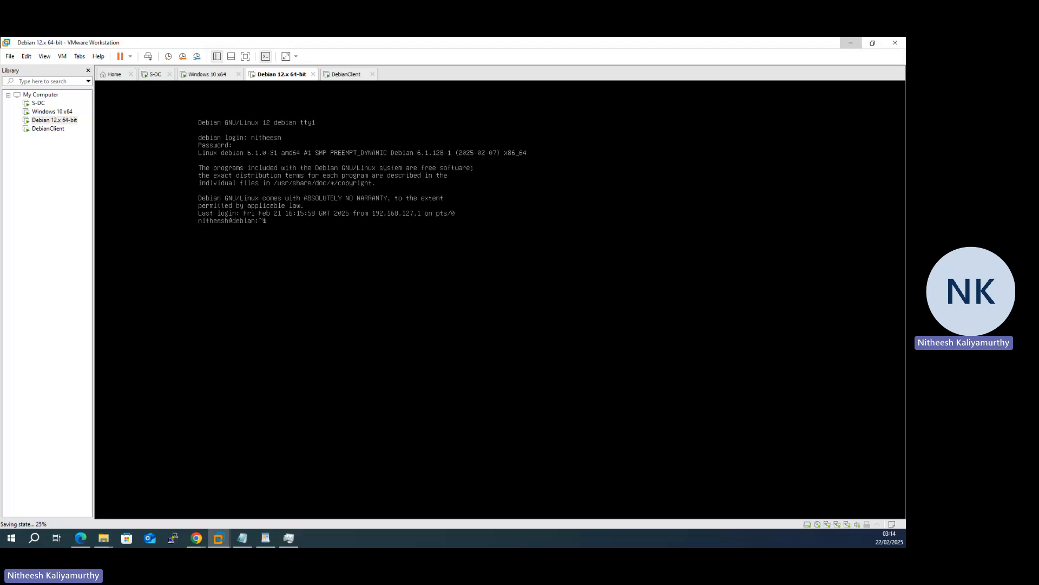
Step: Check whether reinstalling VMware Tools is available for the Debian 12.x 64-bit and DebianClient virtual machines
left_click(51, 59)
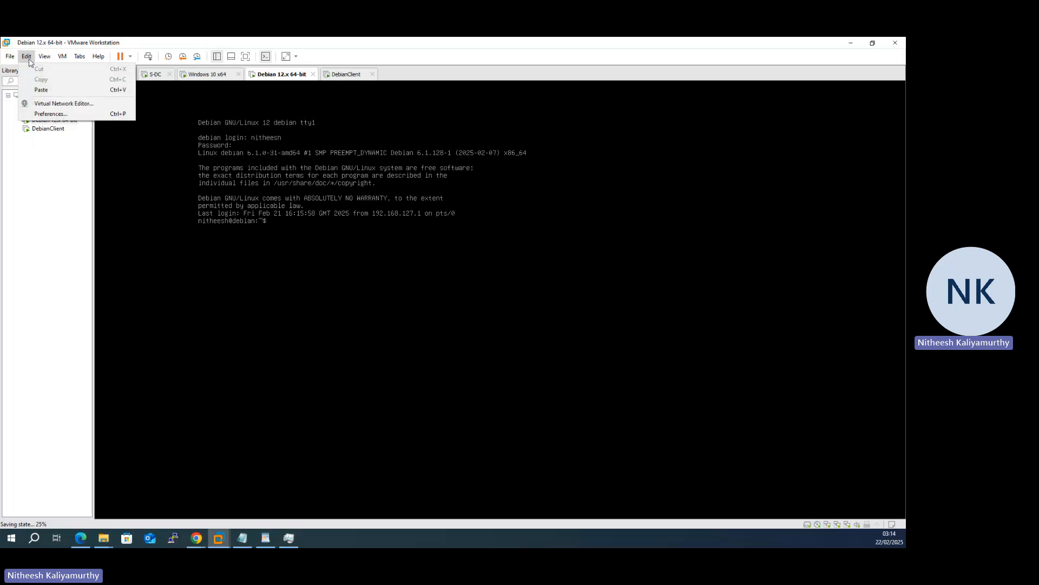
mouse_move(62, 58)
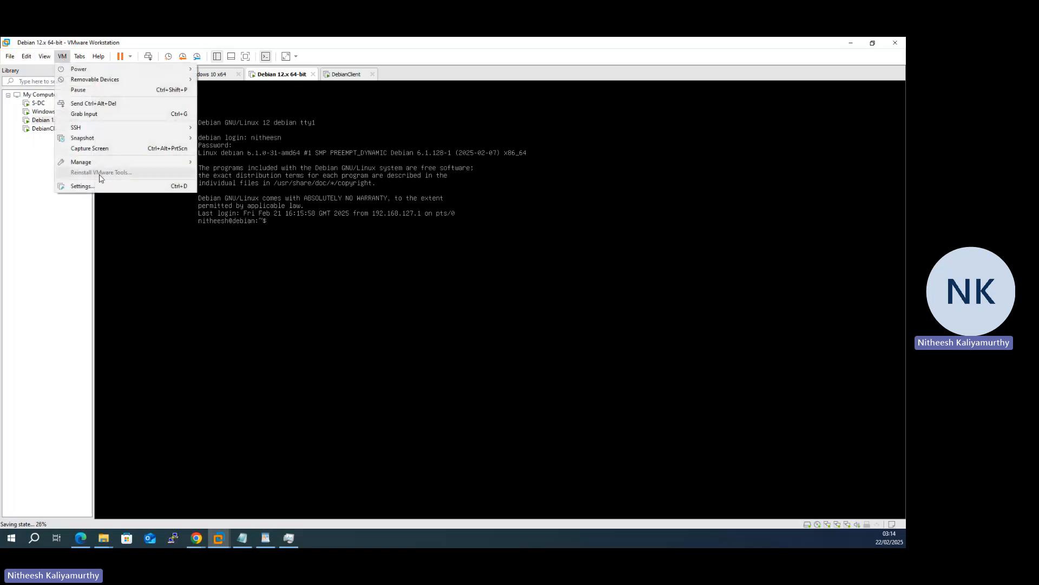
mouse_move(104, 166)
left_click(265, 252)
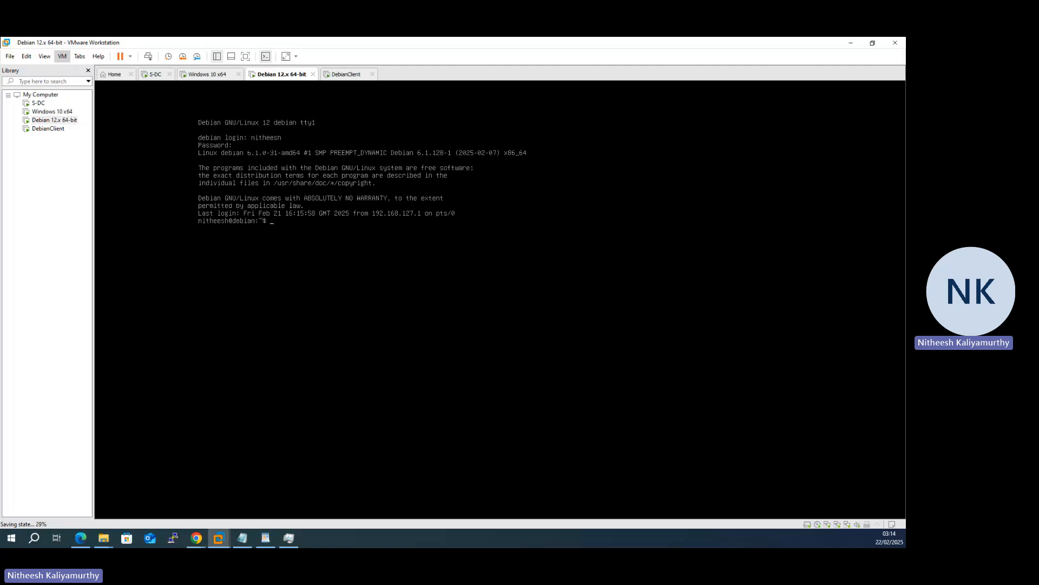
key("ctrl+alt")
left_click(51, 129)
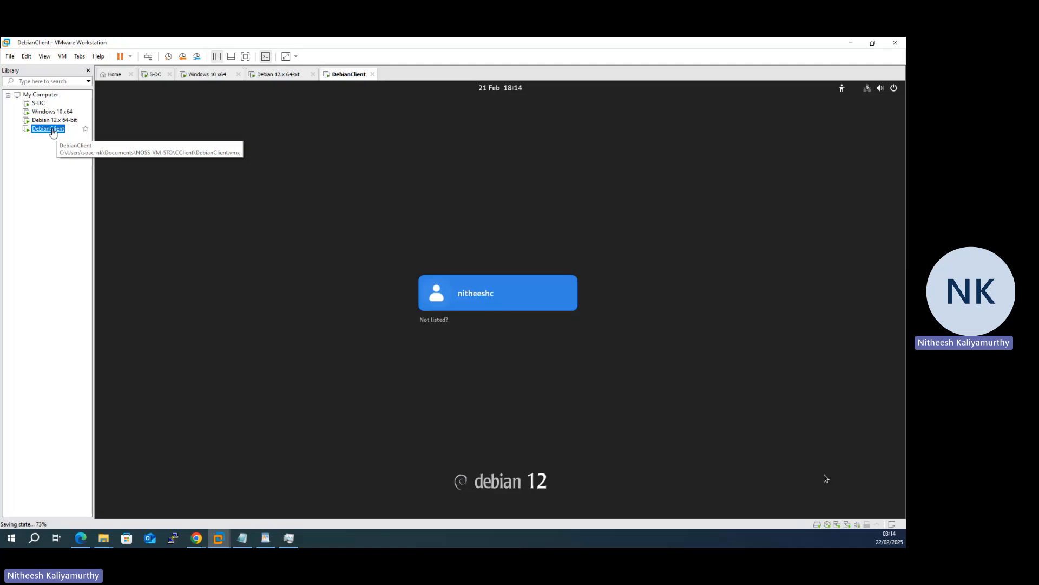
left_click(62, 56)
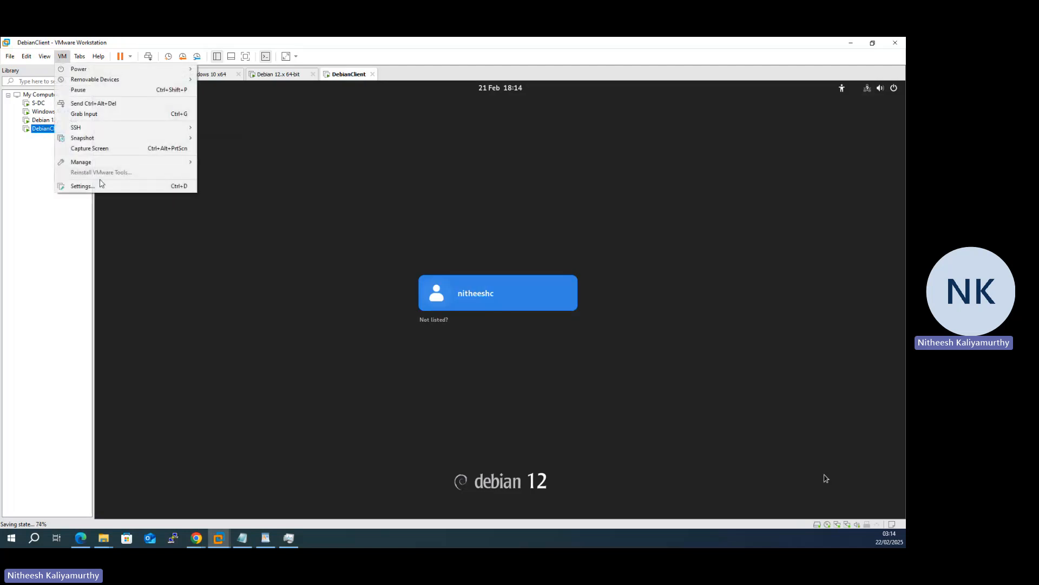
Step: Return to the Debian 12.x 64-bit console and try to create the directory /mnt/cdrom as the regular user
left_click(39, 121)
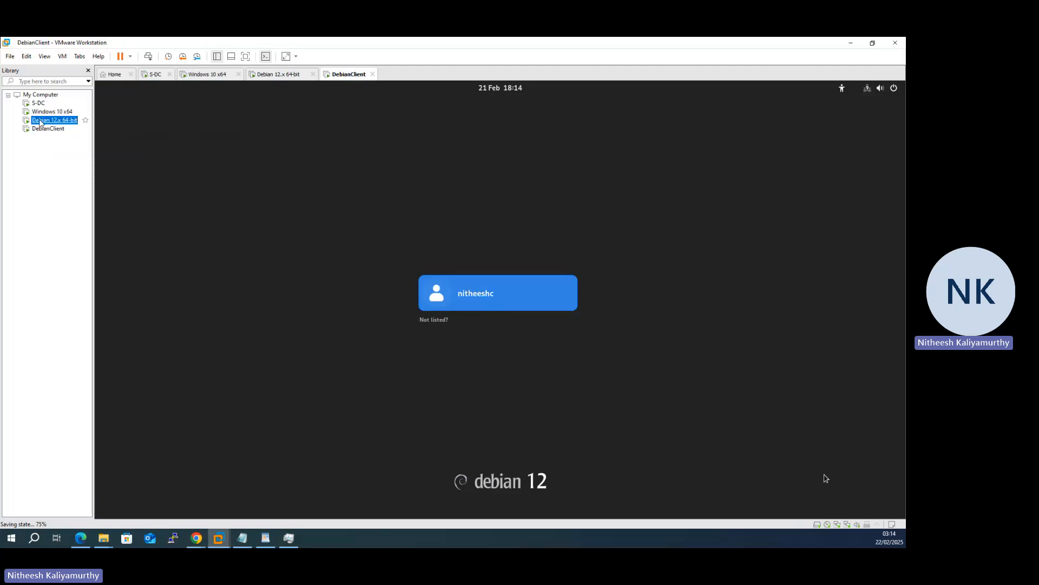
left_click(279, 227)
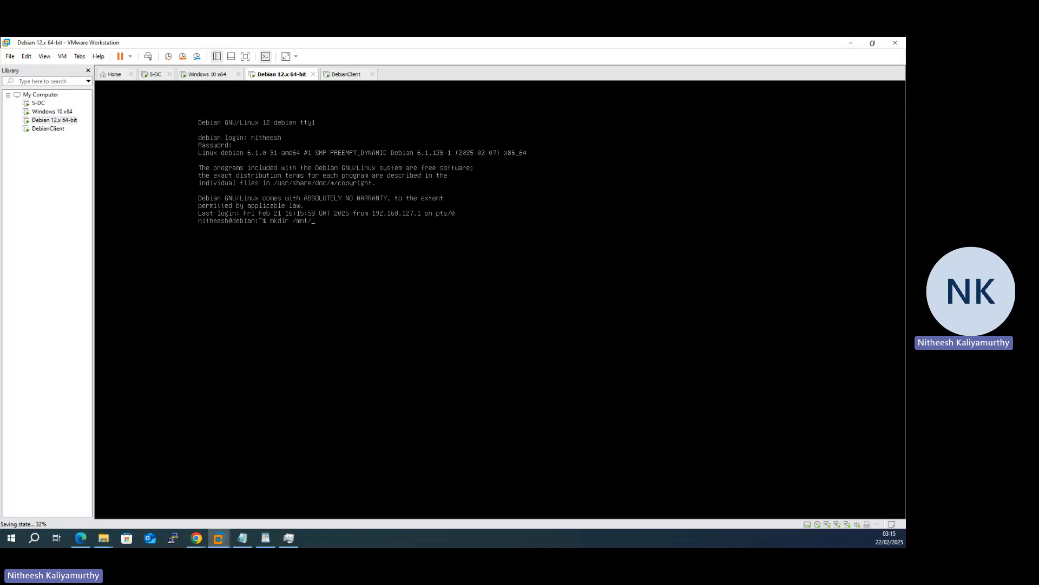
type("om")
key("Return")
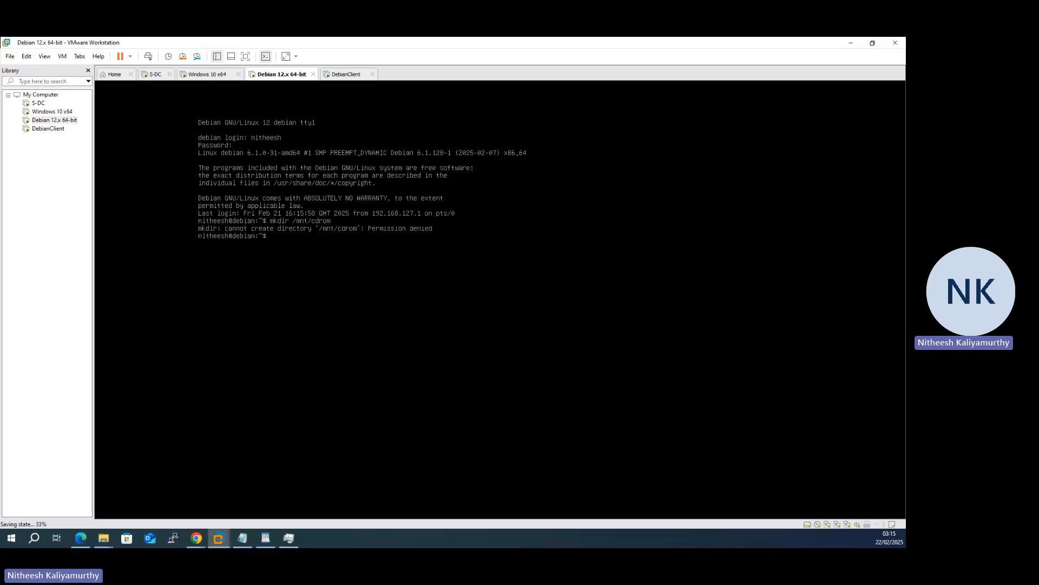
Step: Switch to the root account with su, entering the root password
type("sudo")
key("BackSpace")
key("BackSpace")
key("Return")
key("Return")
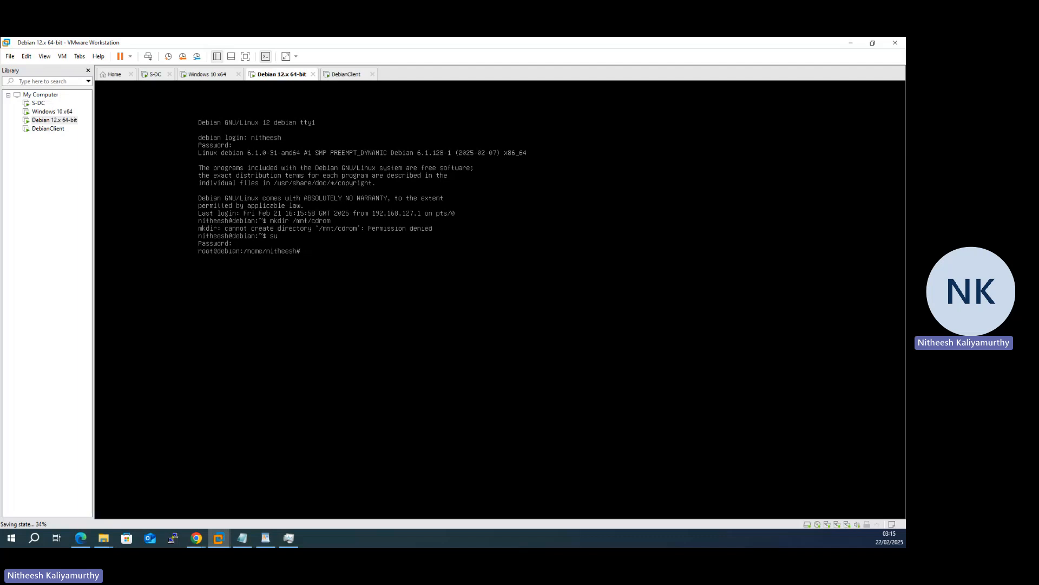
Step: Create the directory /mnt/cdrom as root and mount /dev/cdrom on it
type("mkdir /mnt/cdrom")
key("Return")
type("moun")
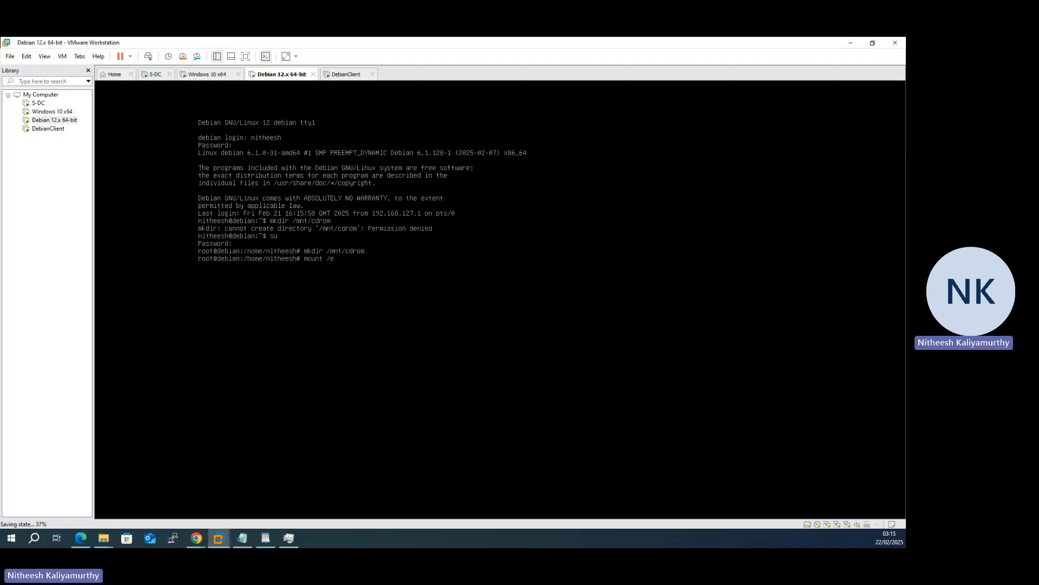
type("t /dev")
type("/cdr")
type("om /m")
type("nt/cdrom")
key("Return")
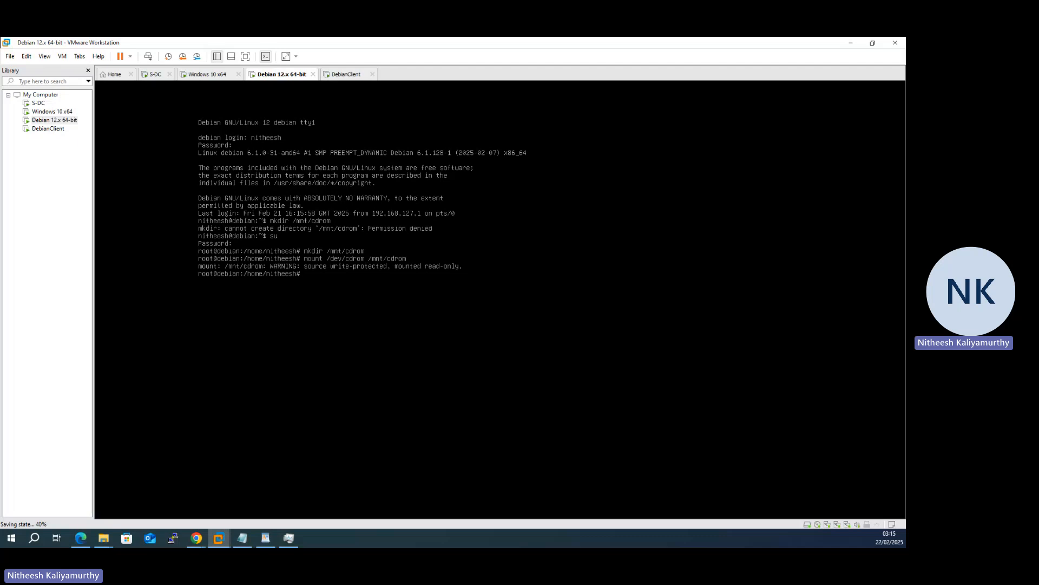
type("cdp")
key("BackSpace")
key("BackSpace")
type("p /mnt/cdrom/VMWar")
key("BackSpace")
key("BackSpace")
key("BackSpace")
type("M")
key("BackSpace")
key("BackSpace")
key("BackSpace")
key("BackSpace")
key("BackSpace")
key("BackSpace")
key("BackSpace")
key("BackSpace")
key("BackSpace")
key("BackSpace")
key("BackSpace")
key("BackSpace")
key("BackSpace")
key("BackSpace")
key("BackSpace")
key("BackSpace")
key("BackSpace")
Step: Exit the root shell, log out of the Debian server console and switch to the task notes in WordPad
type("exit")
key("Return")
type("exit")
key("Return")
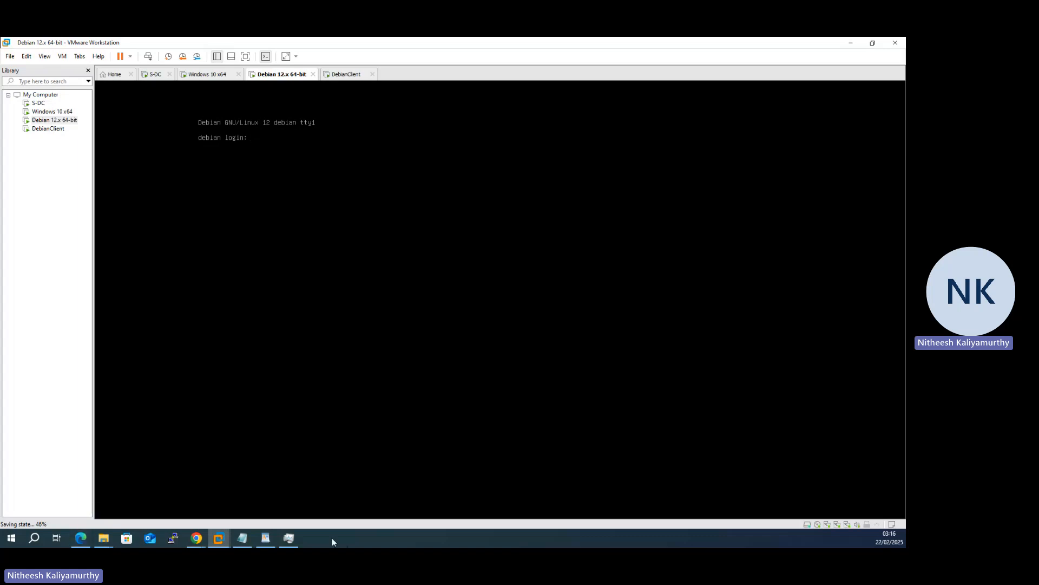
left_click(284, 541)
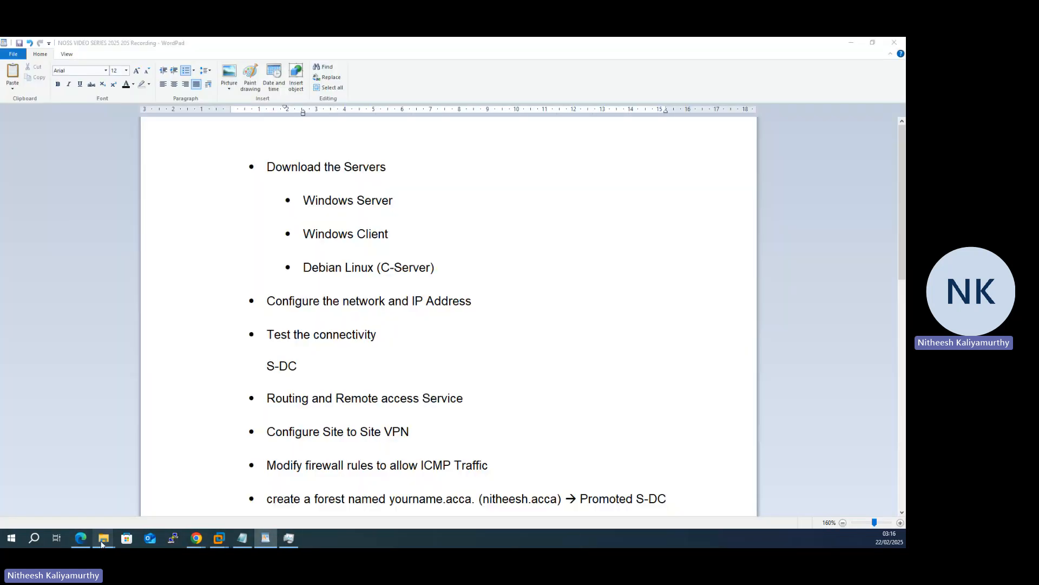
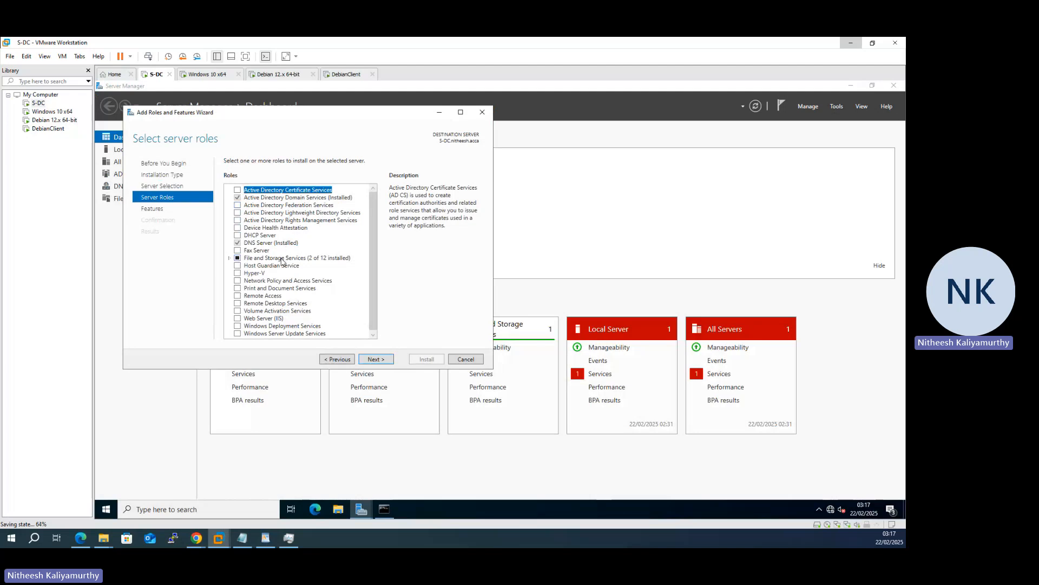
Step: Select the Remote Access role for S-DC and continue with the default features to its role services
scroll(282, 262, "down", 1)
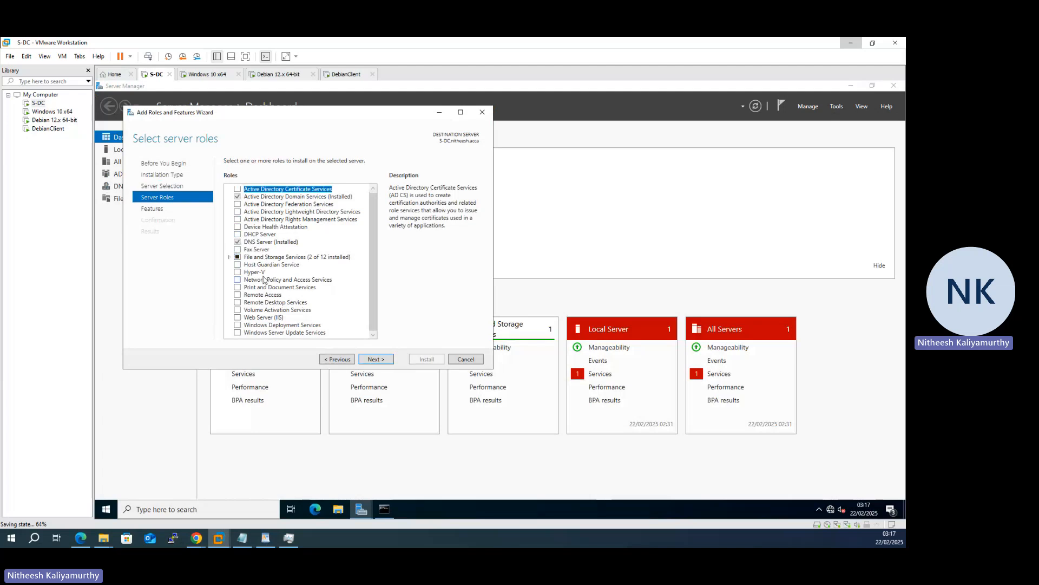
left_click(239, 296)
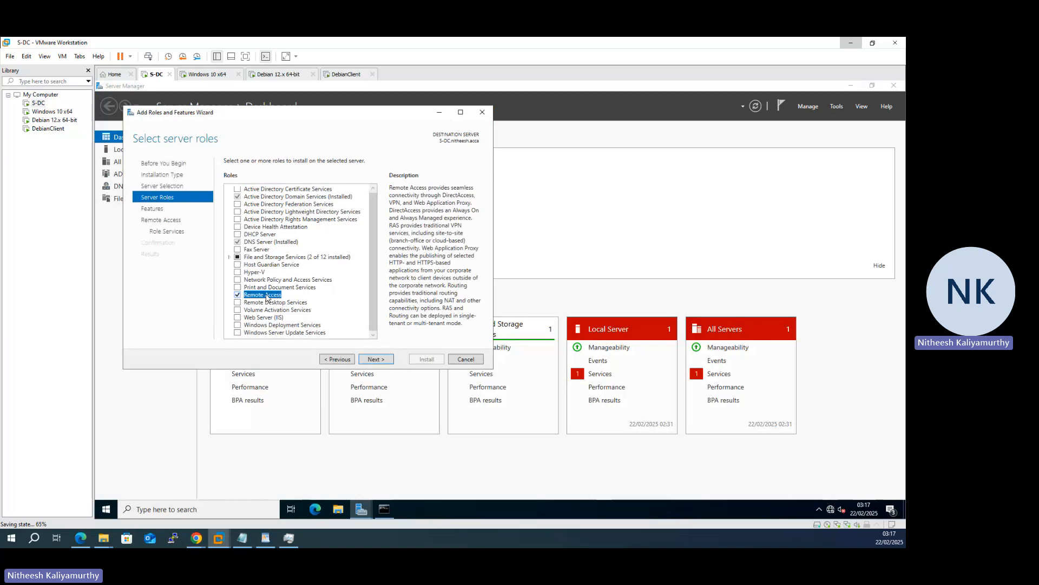
left_click(376, 360)
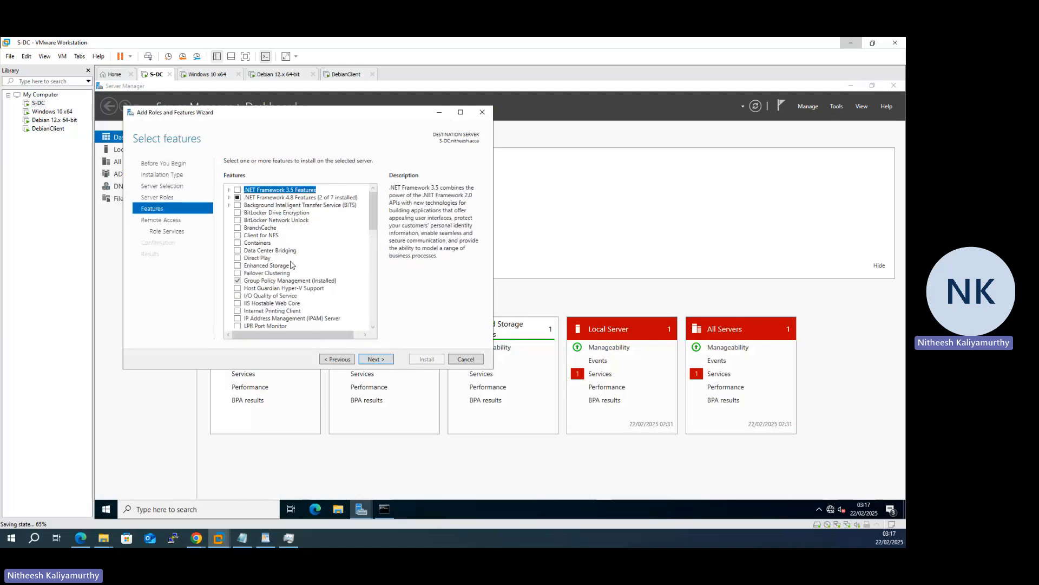
scroll(303, 292, "down", 8)
scroll(310, 316, "down", 5)
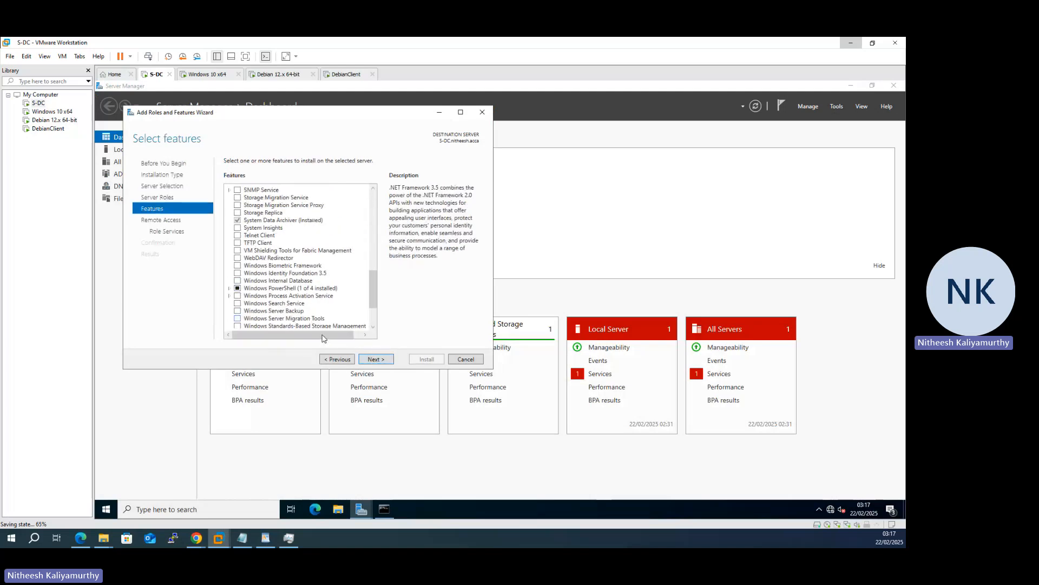
left_click(377, 360)
left_click(378, 360)
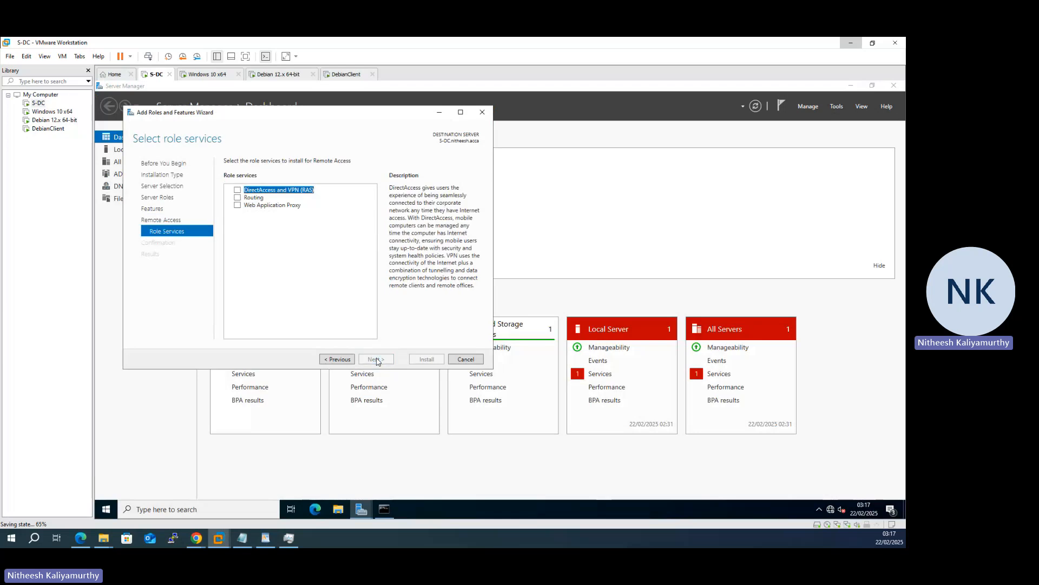
Step: Select the DirectAccess and VPN (RAS) role service with its required features, and the Routing role service
left_click(238, 190)
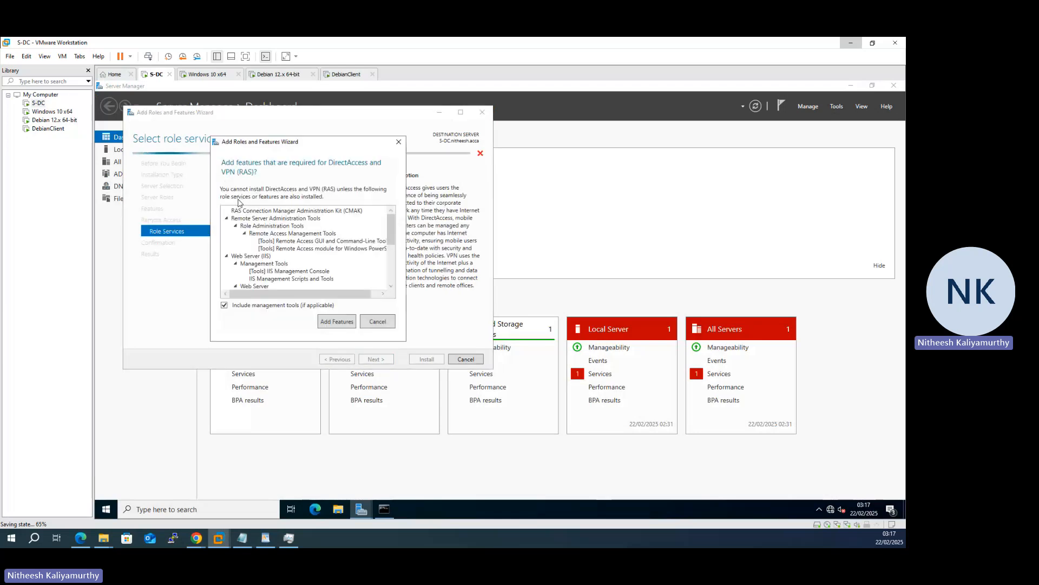
left_click(337, 321)
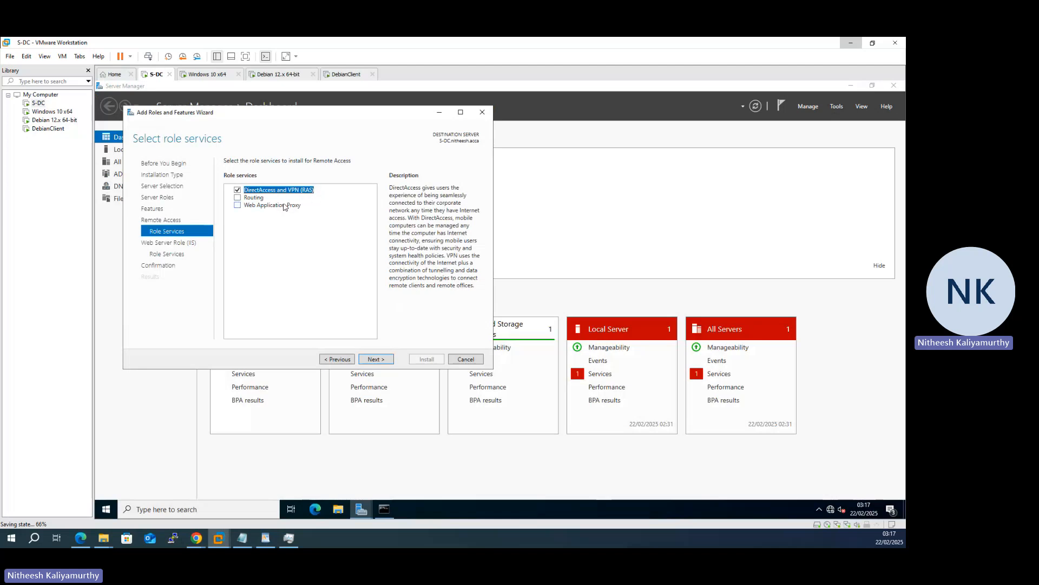
left_click(237, 198)
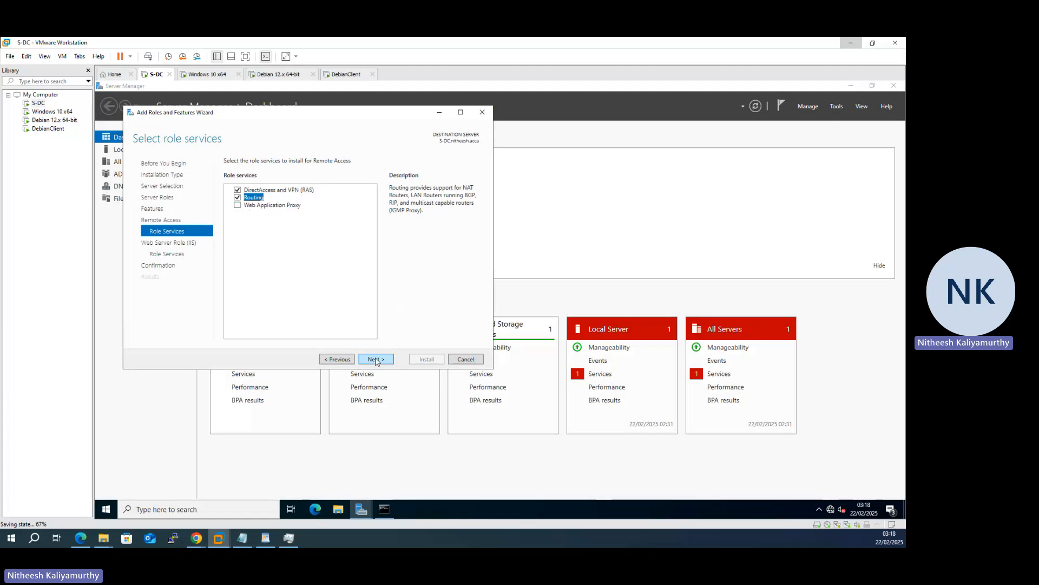
Step: Accept the default Web Server (IIS) role services and install the selected roles and features on S-DC
left_click(376, 359)
left_click(376, 359)
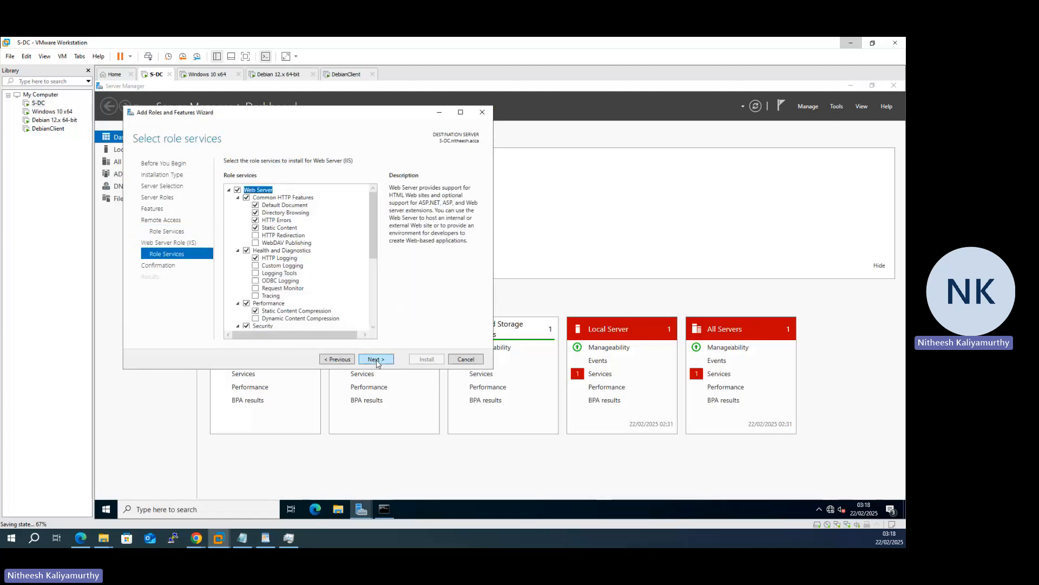
scroll(306, 296, "down", 6)
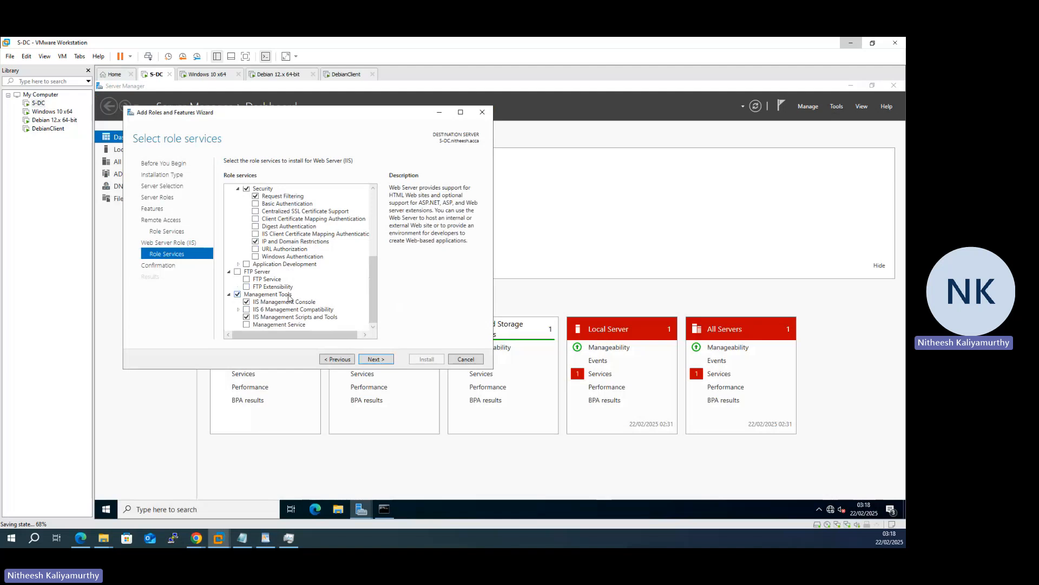
left_click(378, 362)
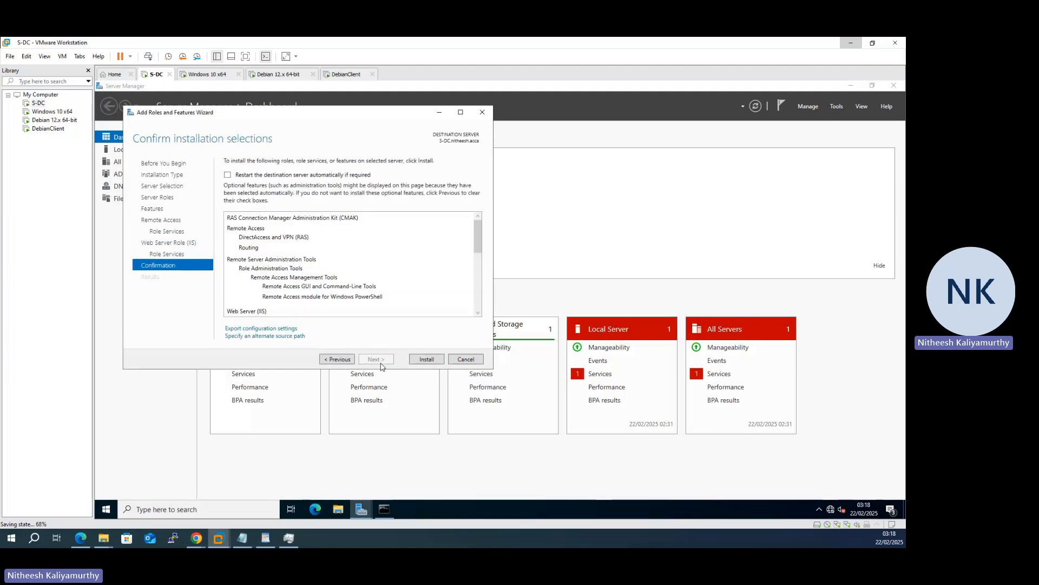
left_click(427, 360)
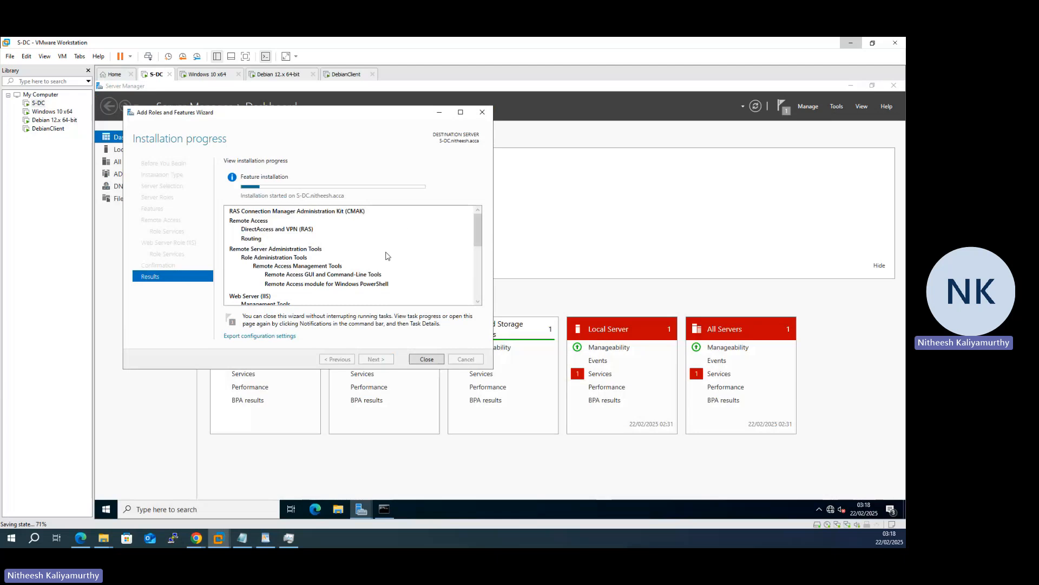
Step: Switch to the Windows 10 x64 virtual machine and sign in with the account password
left_click(210, 74)
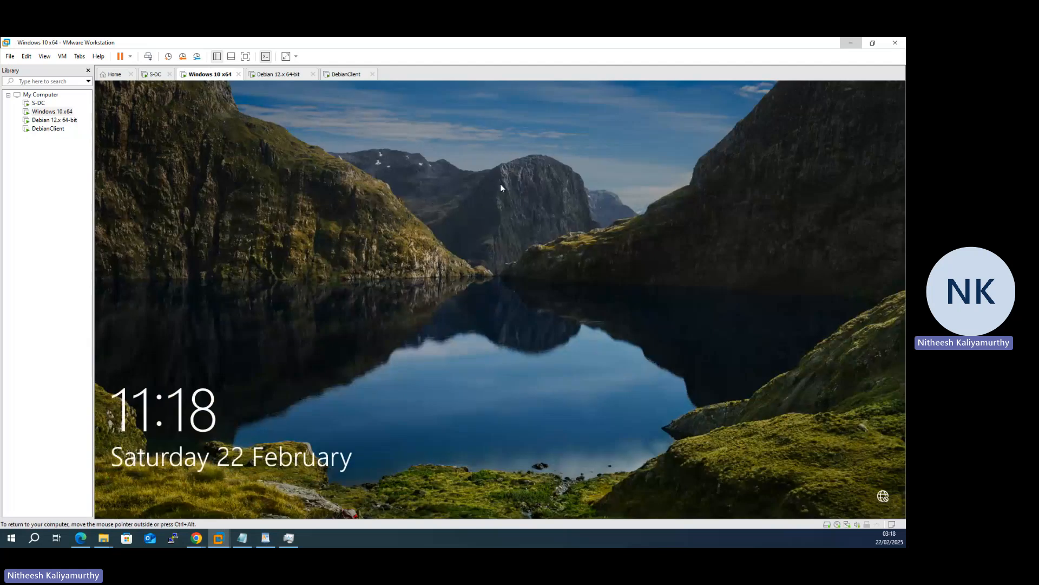
left_click(501, 185)
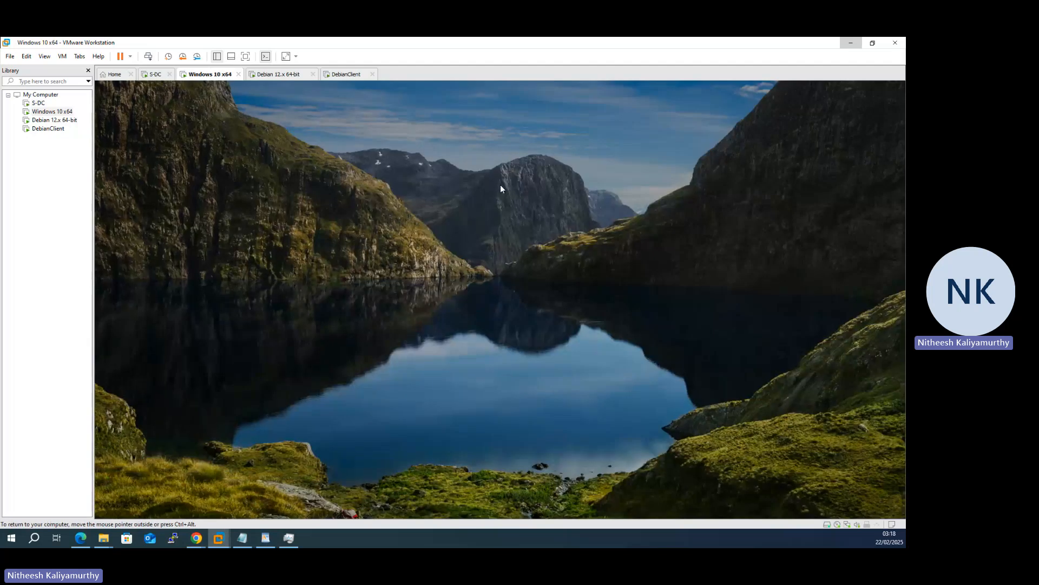
type("P")
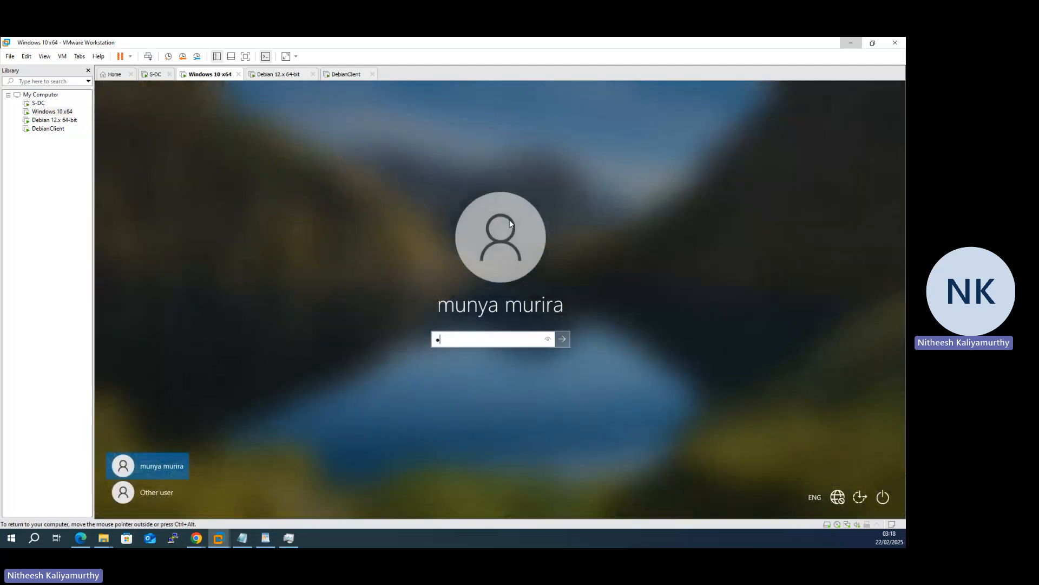
type("•••••••")
key("Return")
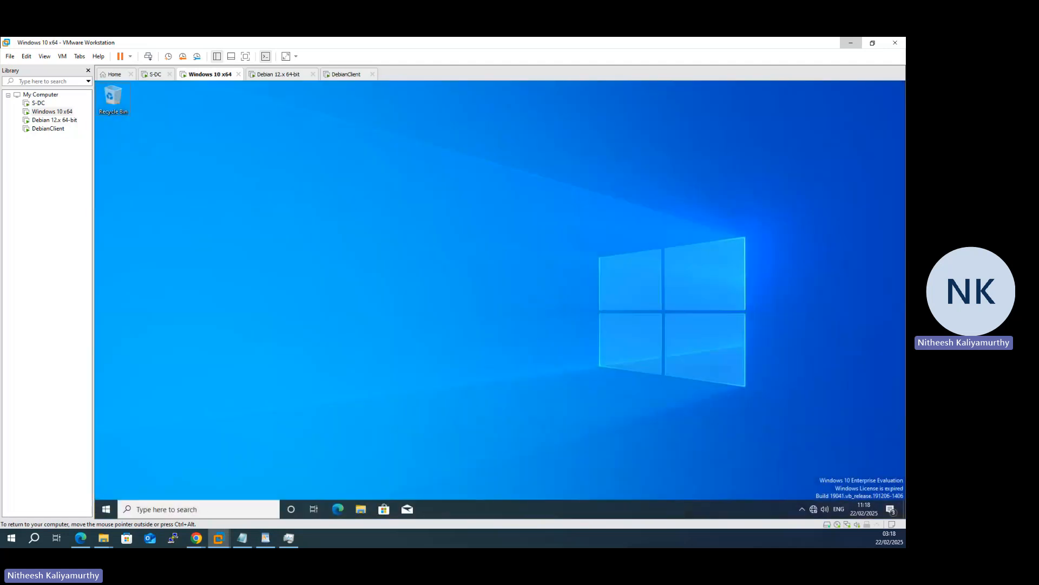
Step: Open a command prompt on the Windows 10 client and ping 192.168.1.1, then 10.0.0.1
key("super+r")
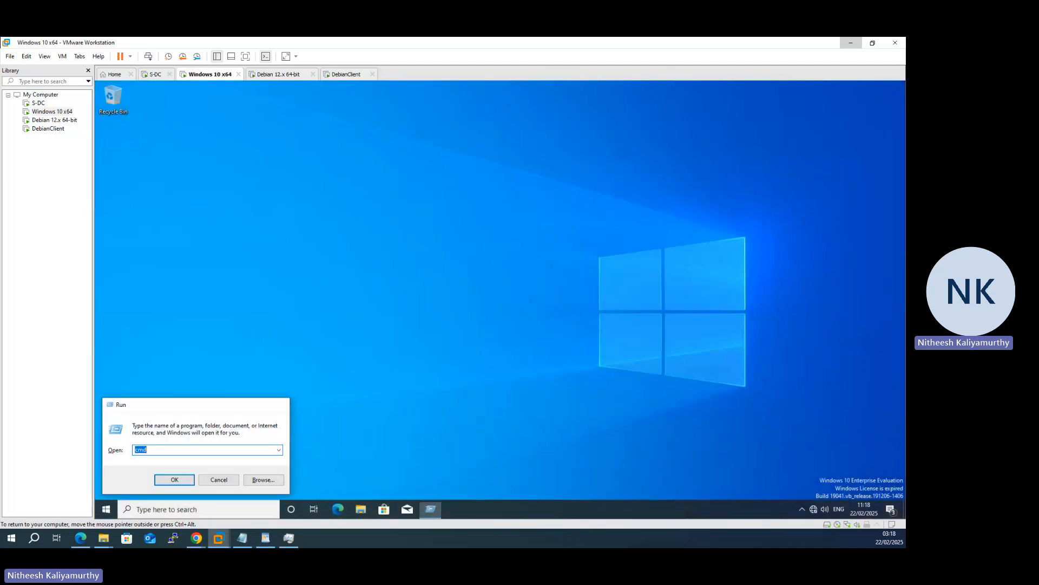
key("Return")
type("ping 192.168.1.1")
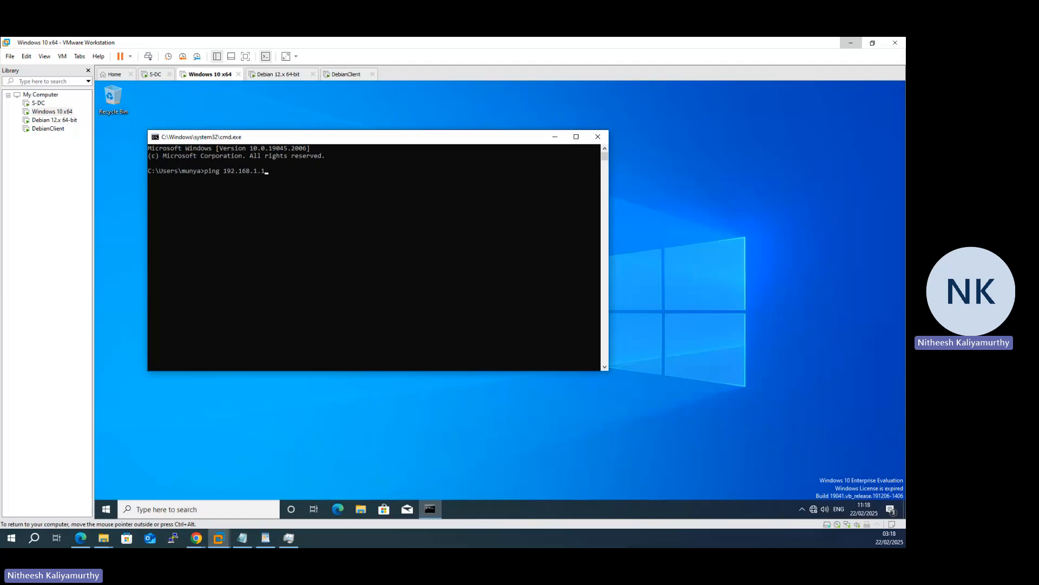
key("Return")
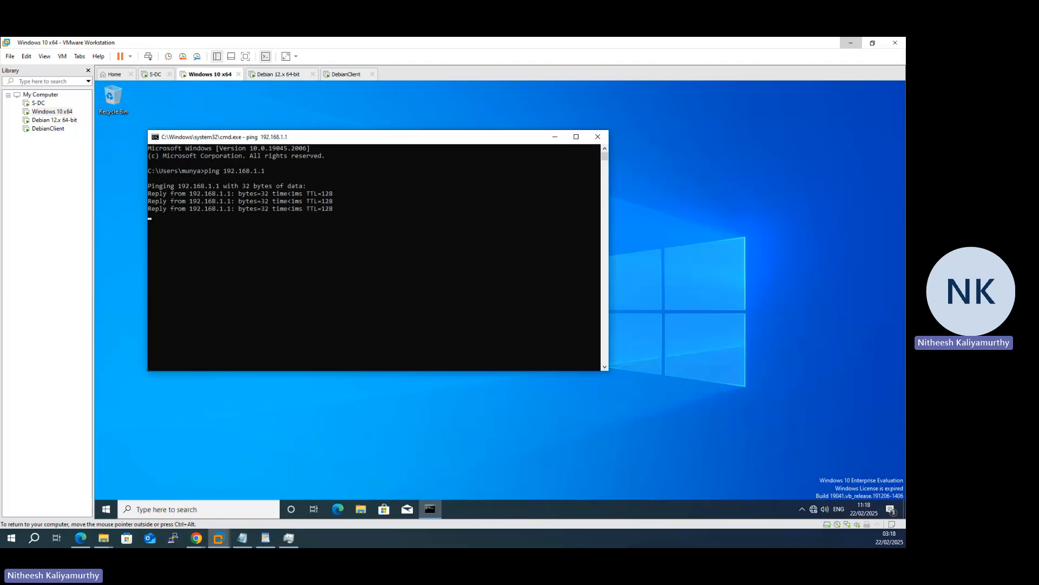
key("ctrl+c")
key("Up")
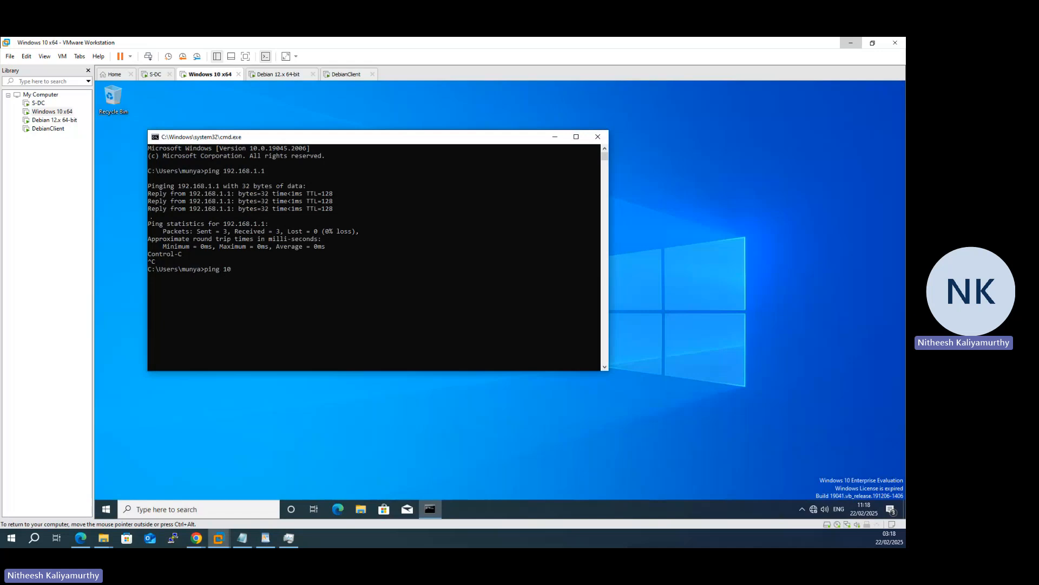
key("Return")
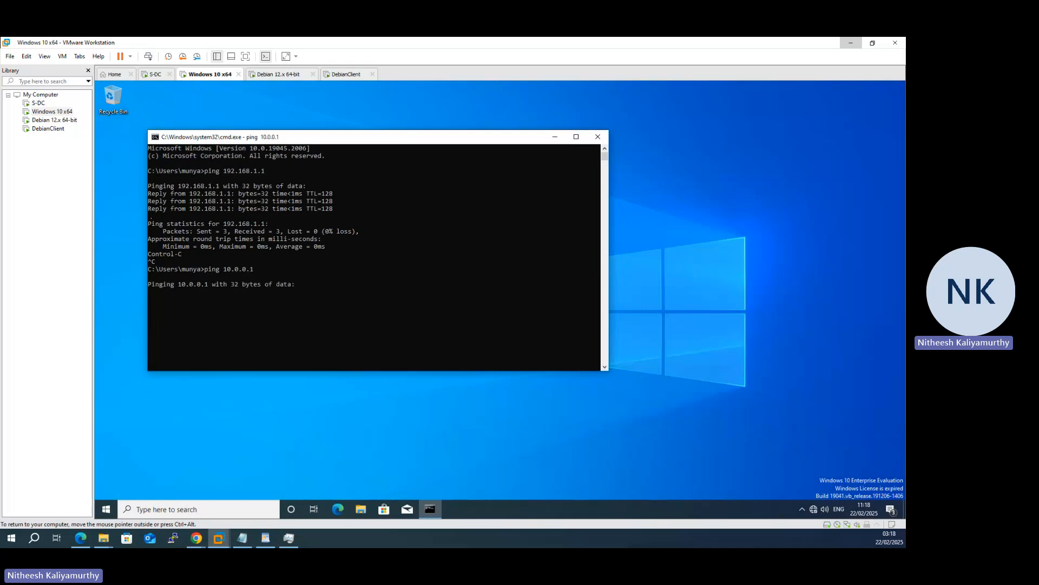
Step: Switch to the task PDF in Microsoft Edge and draw freehand arrows between ClientS1 and S-DC on the network diagram
left_click(80, 538)
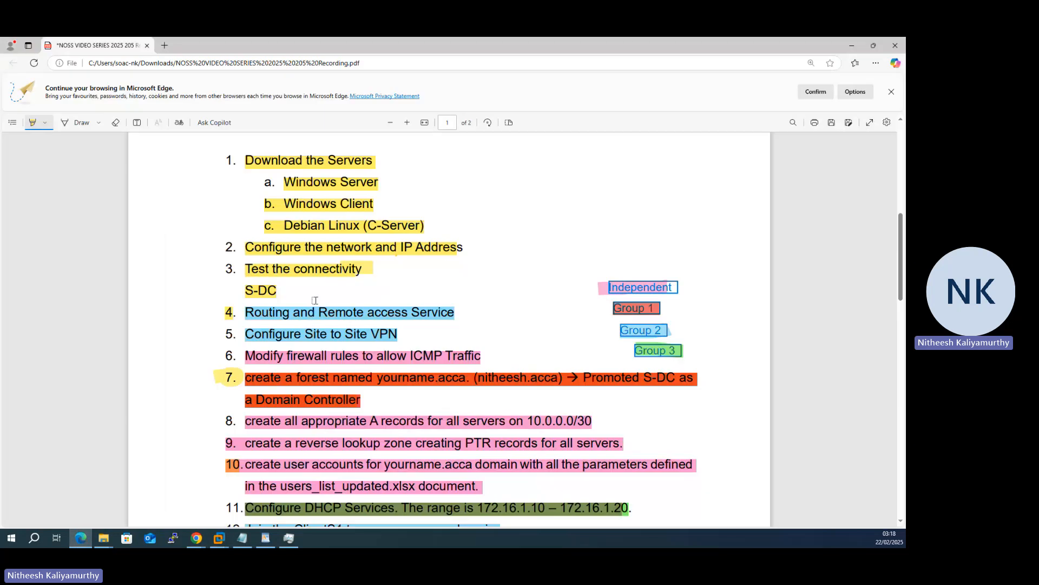
scroll(315, 325, "up", 8)
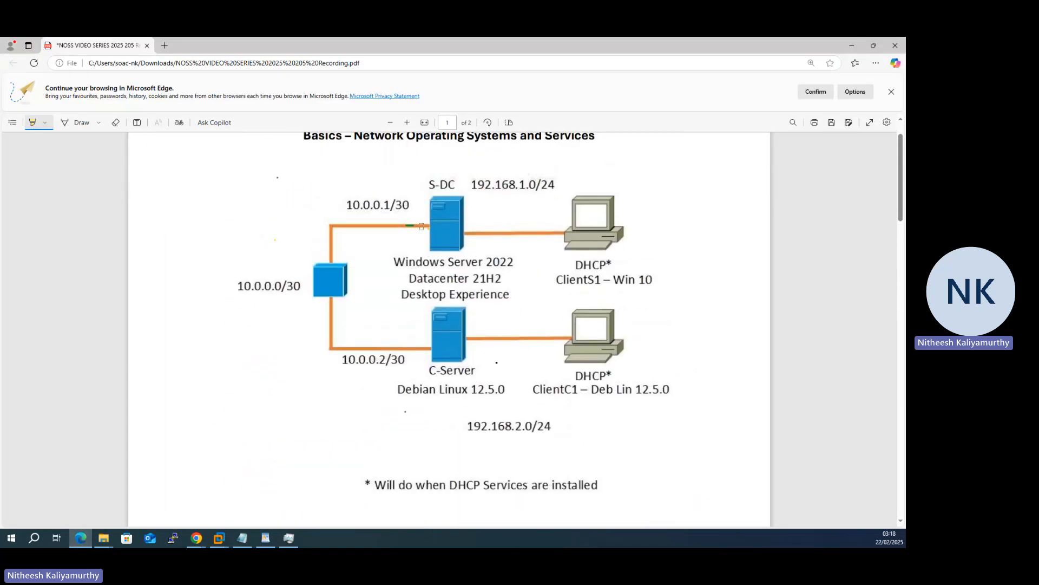
left_click(67, 125)
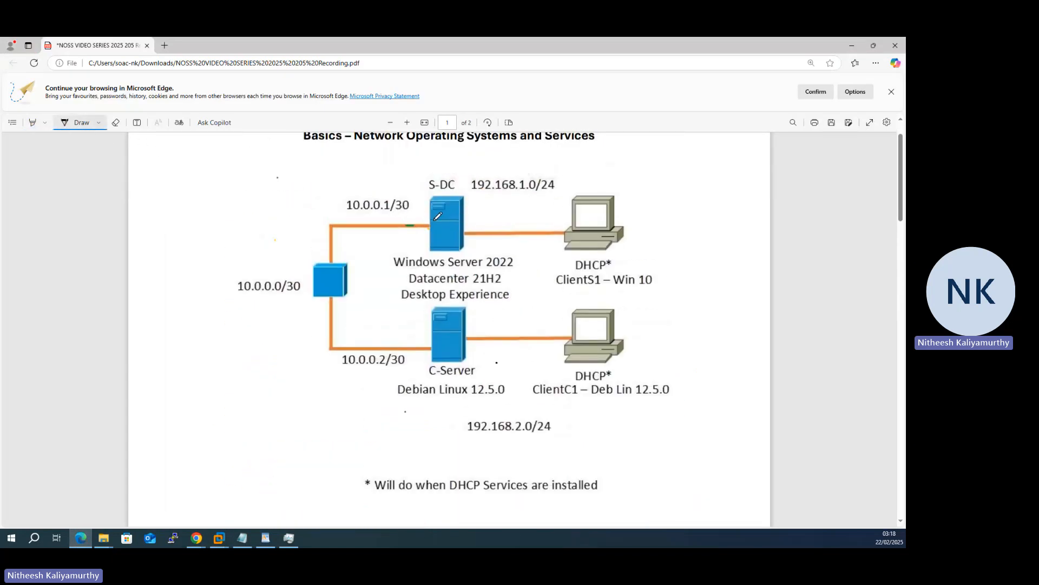
left_click_drag(434, 219, 432, 220)
mouse_move(567, 232)
left_mouse_down()
mouse_move(466, 240)
mouse_move(482, 243)
left_mouse_up()
mouse_move(560, 221)
left_mouse_down()
mouse_move(572, 239)
mouse_move(578, 233)
mouse_move(465, 179)
mouse_move(426, 219)
mouse_move(436, 218)
left_mouse_up()
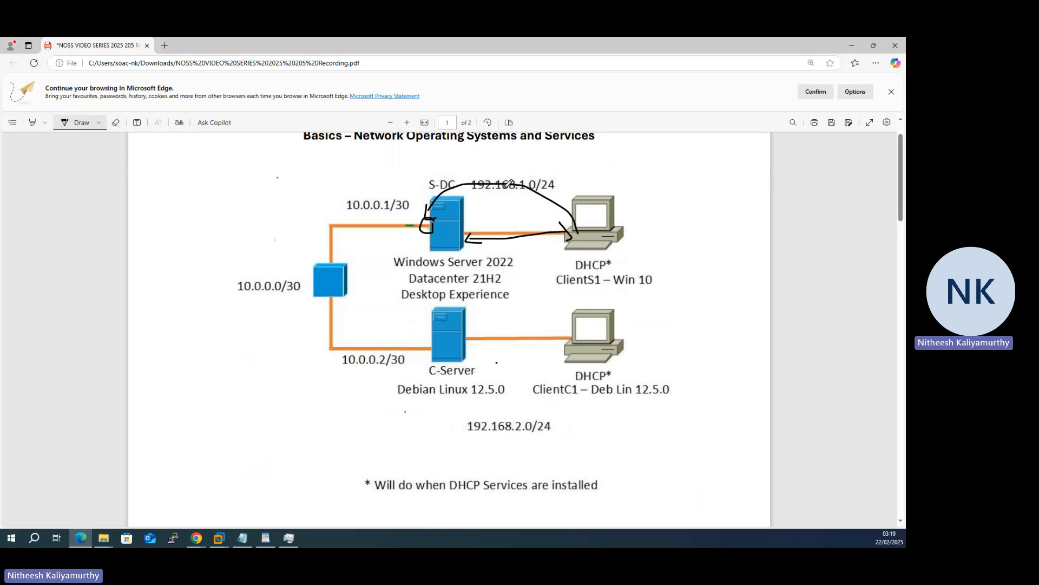
mouse_move(506, 178)
left_mouse_down()
mouse_move(527, 197)
mouse_move(508, 198)
left_mouse_up()
Step: Erase the freehand arrows drawn around S-DC and the link to ClientS1
left_click(116, 122)
left_click_drag(448, 179, 527, 182)
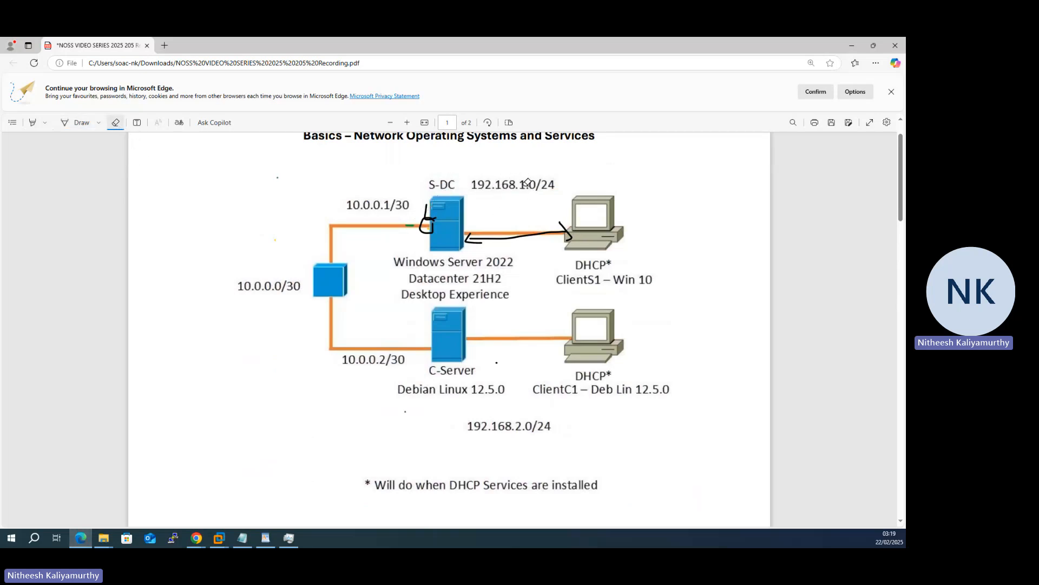
mouse_move(440, 211)
left_mouse_down()
mouse_move(439, 220)
mouse_move(507, 234)
mouse_move(556, 231)
left_mouse_up()
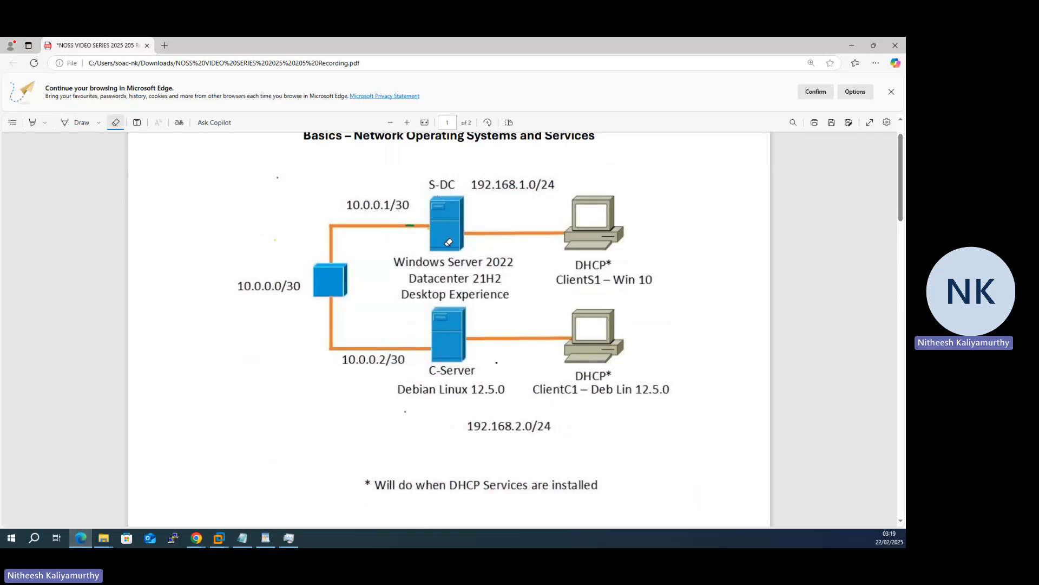
Step: Draw a circled X on S-DC and an arrow over it from the ClientS1 link to the 10.0.0.1/30 link, then return to VMware
left_click(80, 125)
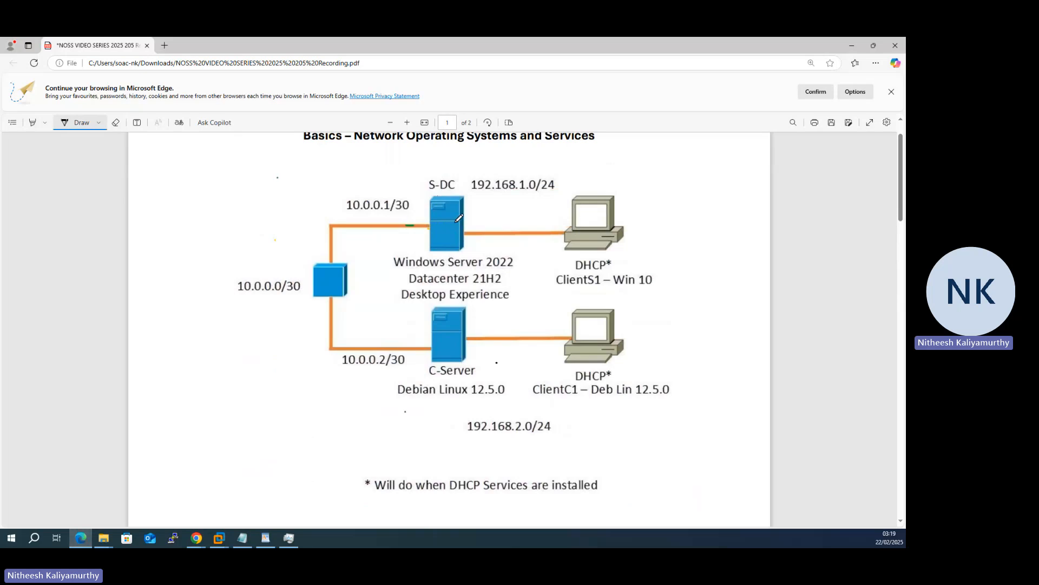
mouse_move(459, 219)
left_mouse_down()
mouse_move(429, 224)
mouse_move(446, 232)
mouse_move(462, 225)
mouse_move(458, 215)
mouse_move(434, 217)
mouse_move(448, 230)
mouse_move(438, 230)
left_mouse_up()
mouse_move(500, 233)
left_mouse_down()
mouse_move(474, 189)
mouse_move(407, 201)
mouse_move(390, 220)
mouse_move(400, 226)
left_mouse_up()
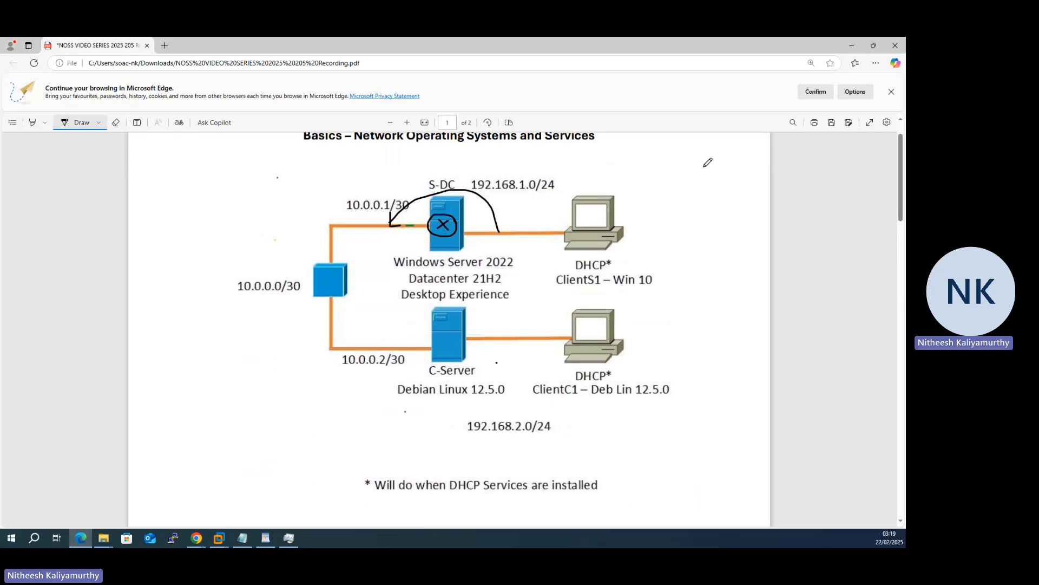
left_click(851, 47)
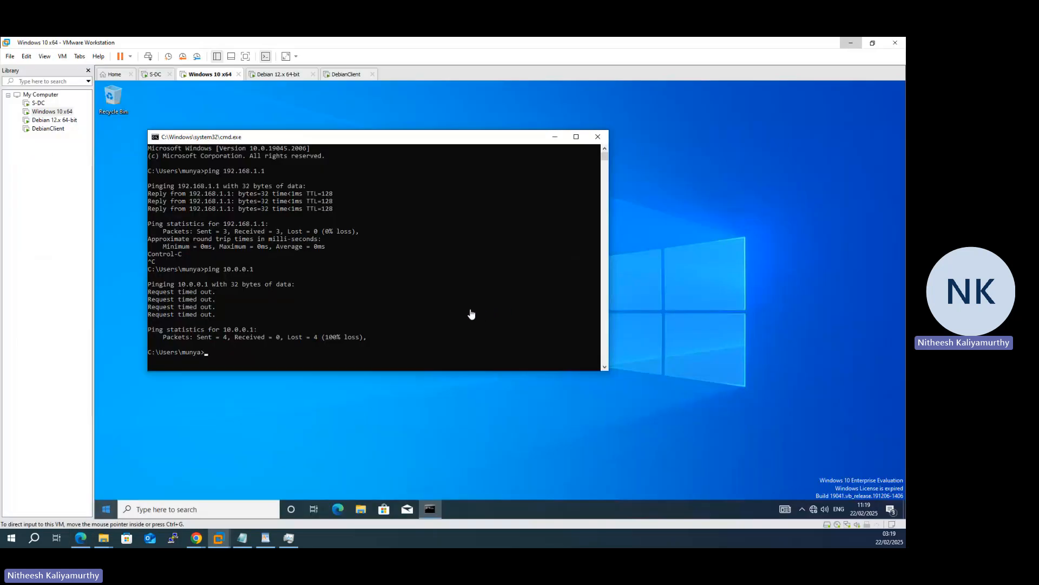
Step: Switch to the S-DC virtual machine and close the finished Add Roles and Features Wizard
left_click_drag(219, 314, 250, 270)
left_click(250, 269)
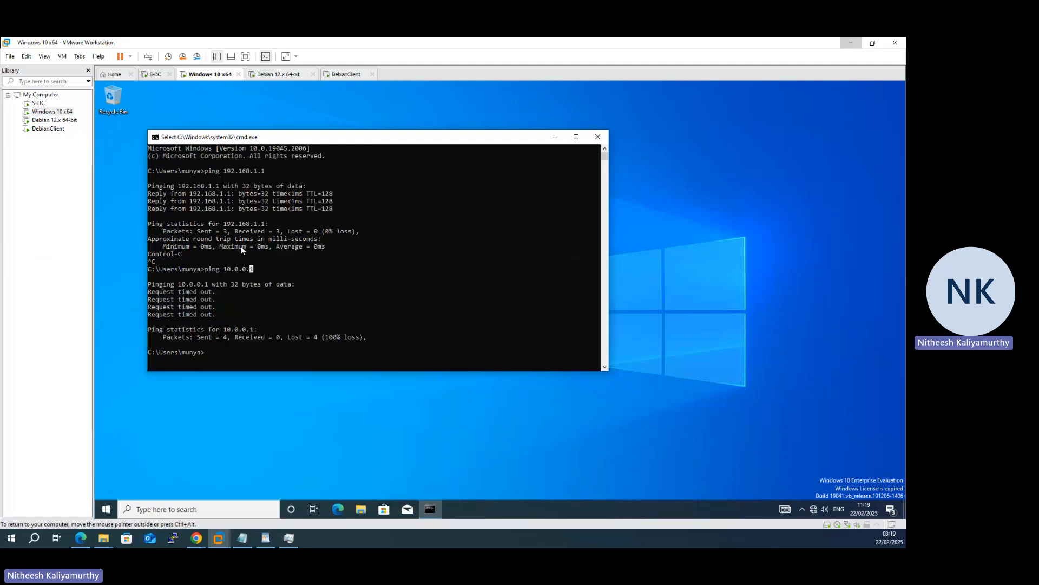
left_click(156, 76)
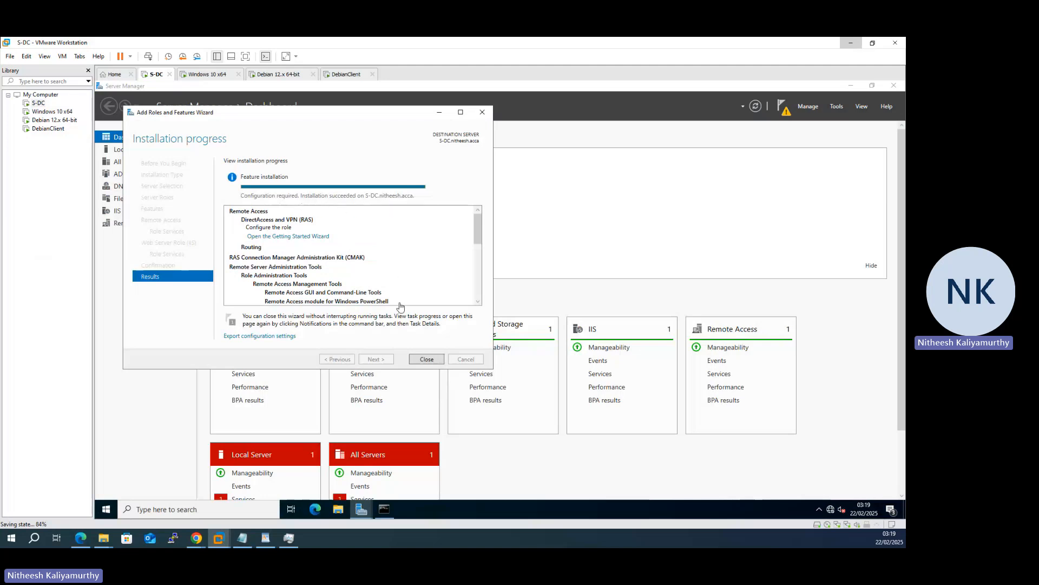
left_click(425, 360)
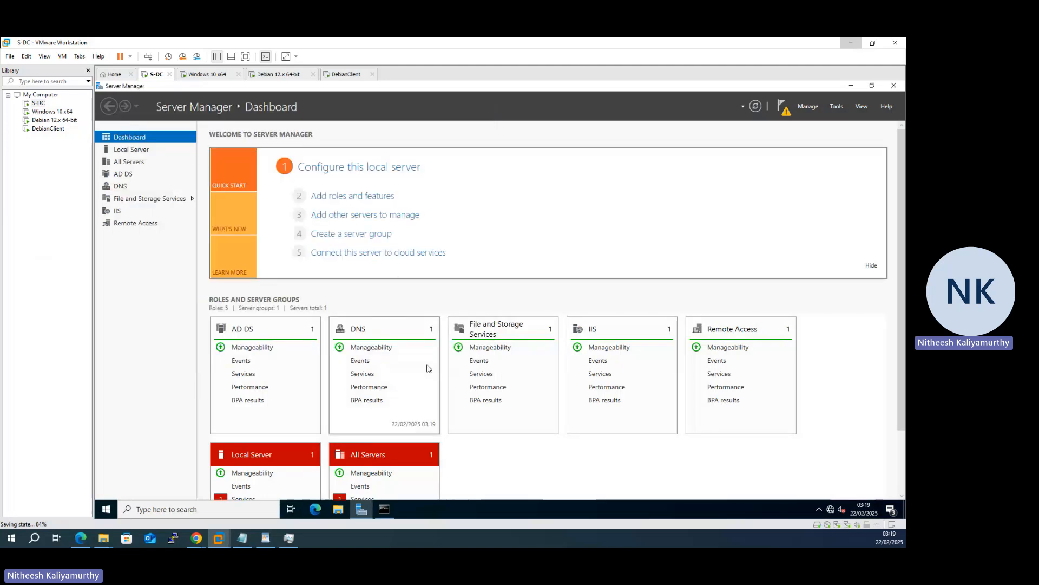
left_click(809, 107)
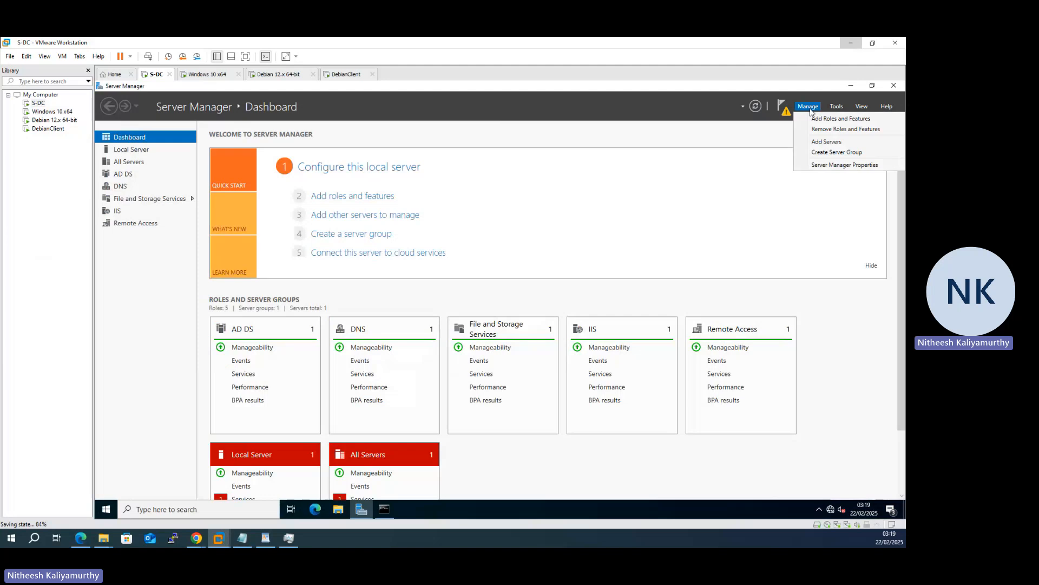
left_click(785, 110)
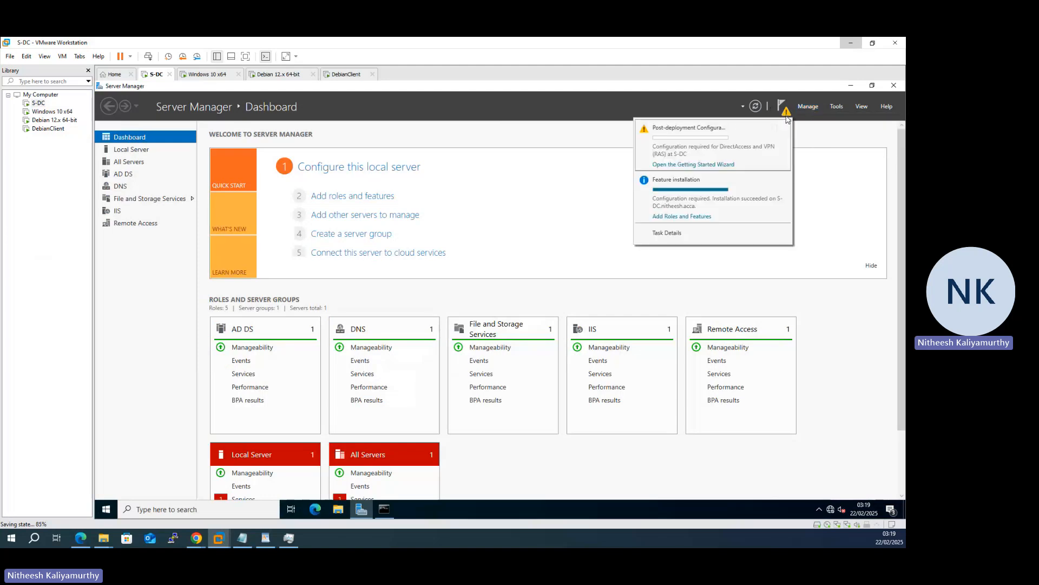
left_click(696, 166)
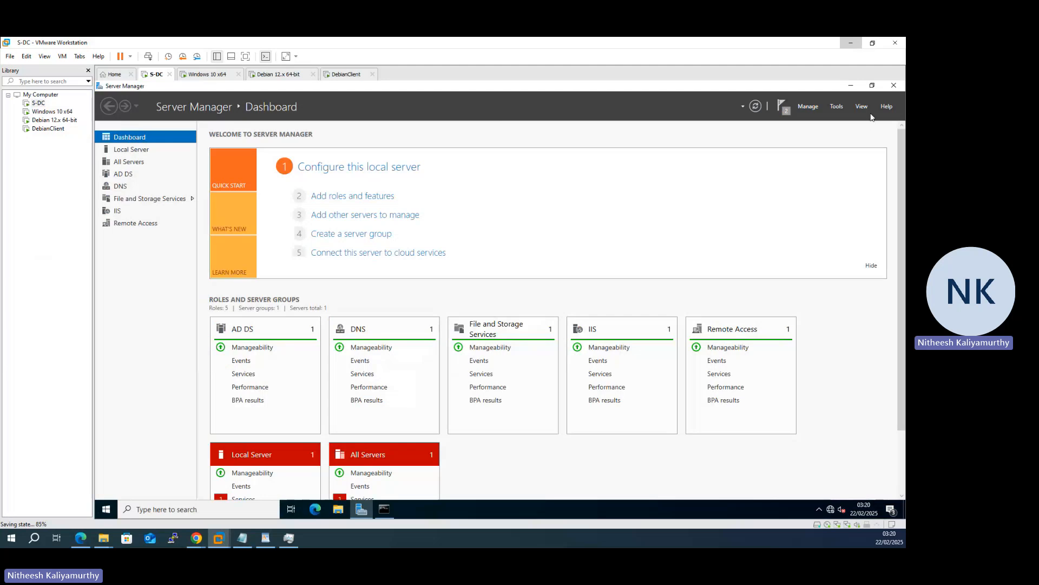
left_click(852, 86)
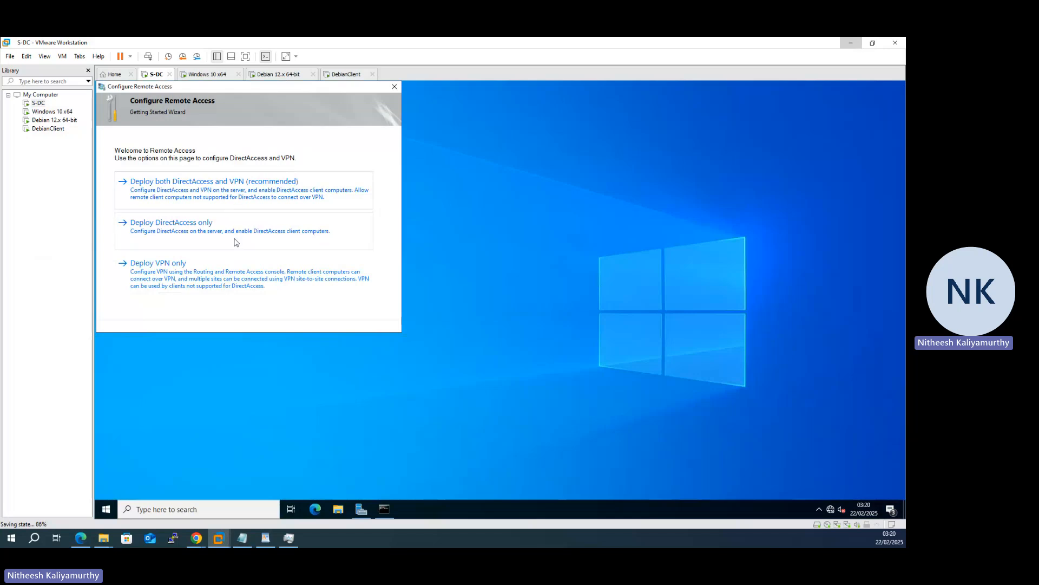
left_click(395, 87)
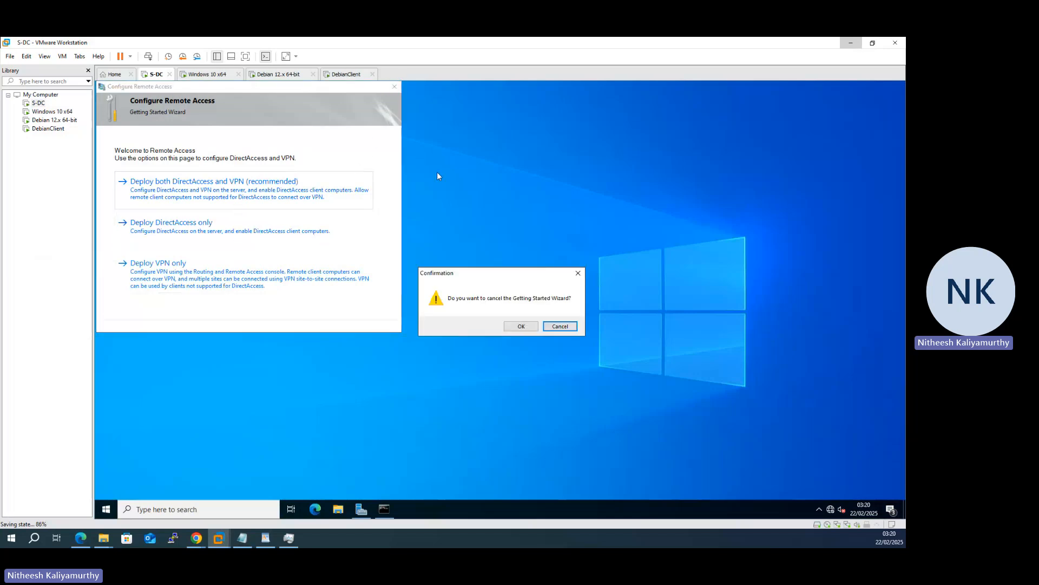
left_click(528, 327)
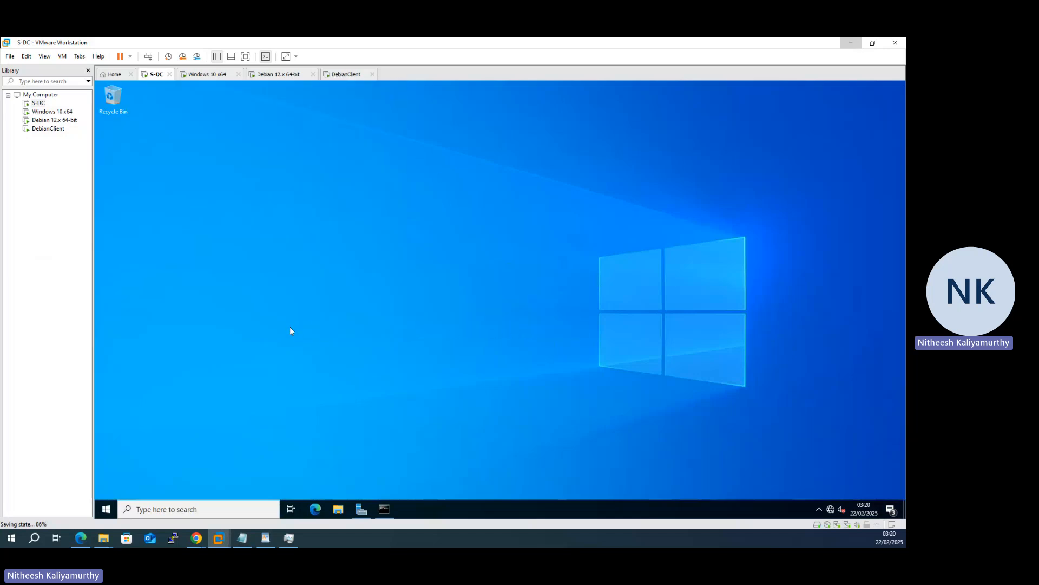
Step: Find and open the Routing and Remote Access console on S-DC and maximize its window
key("super")
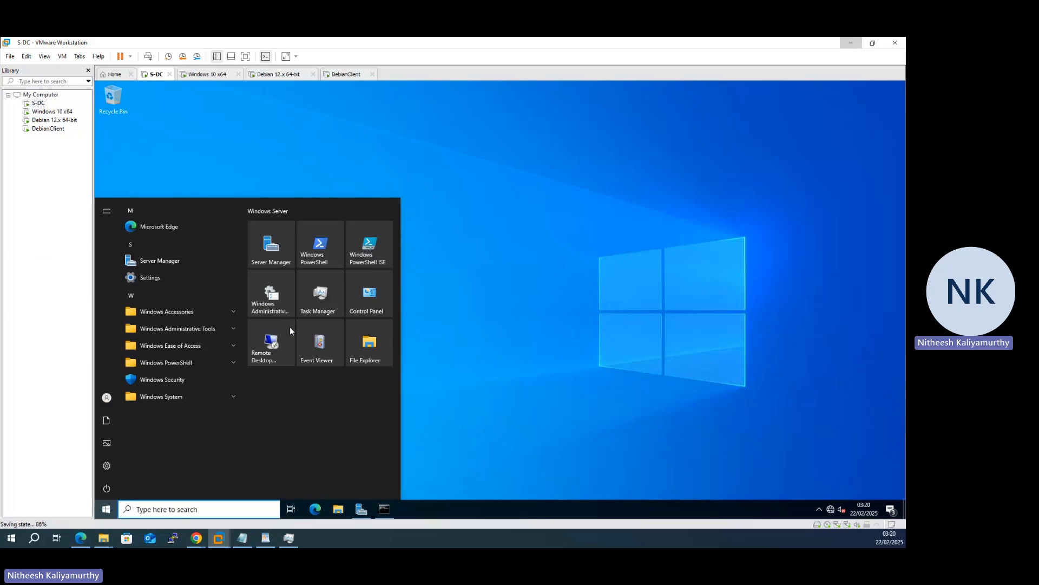
type("ro")
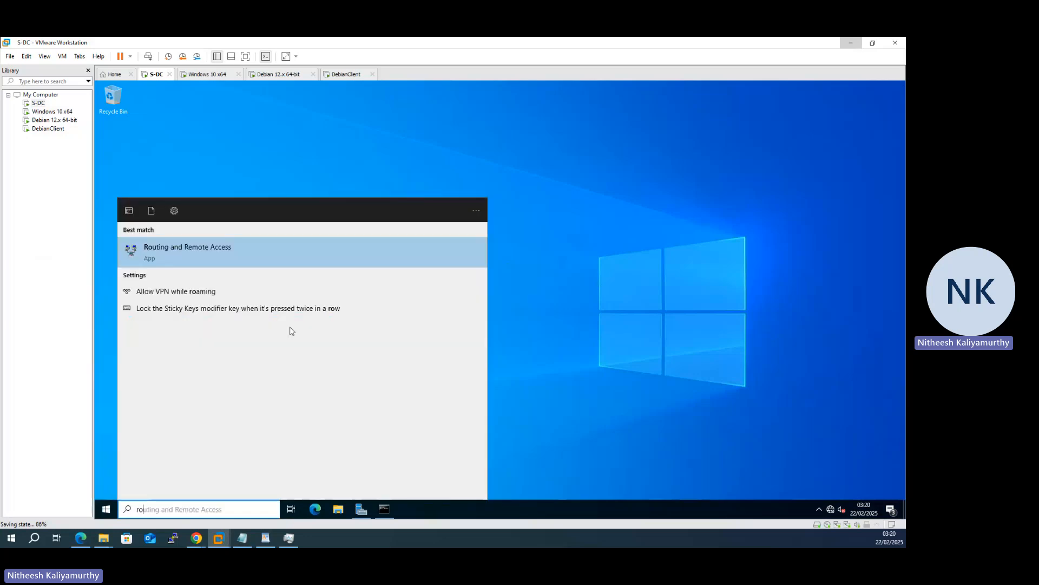
left_click(204, 256)
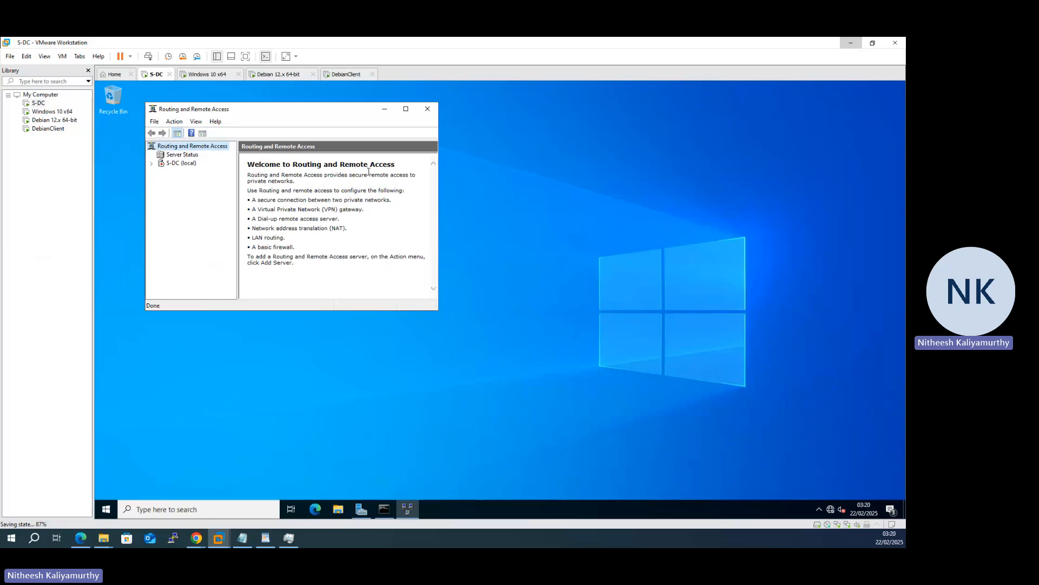
left_click(406, 109)
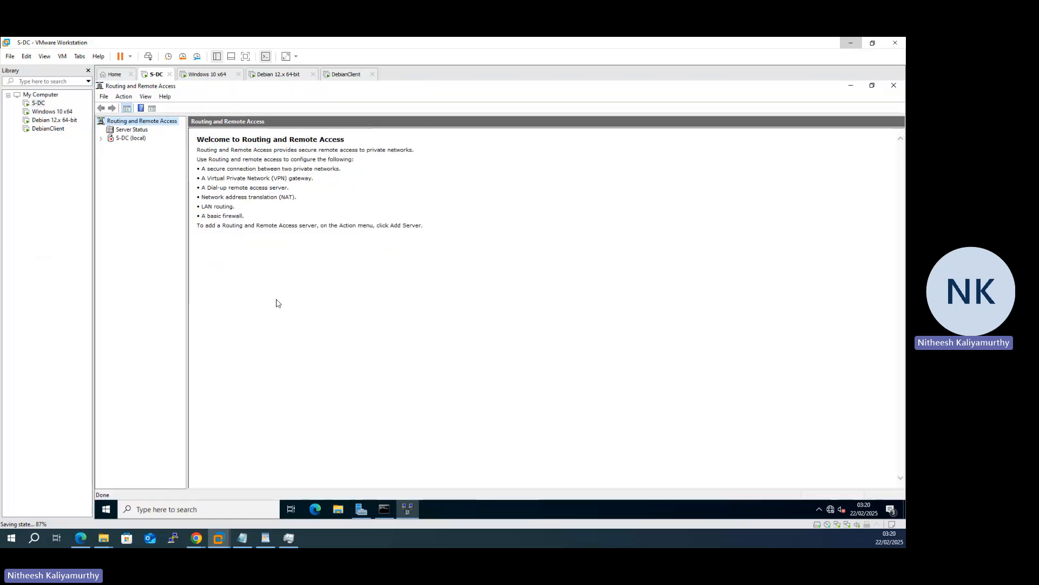
Step: Start configuring and enabling Routing and Remote Access on S-DC (local), choosing Custom configuration in the setup wizard
left_click(132, 139)
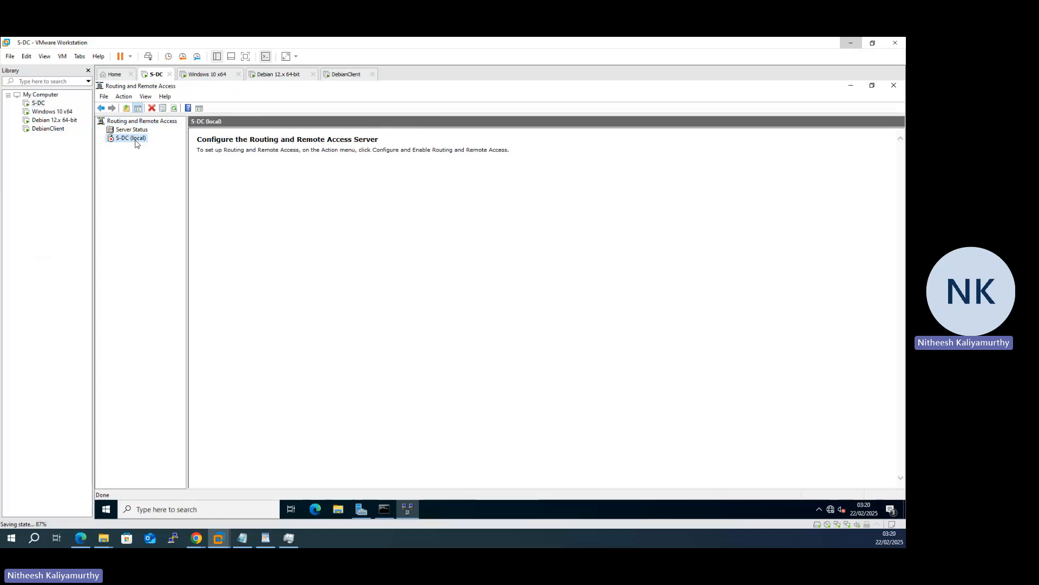
right_click(136, 143)
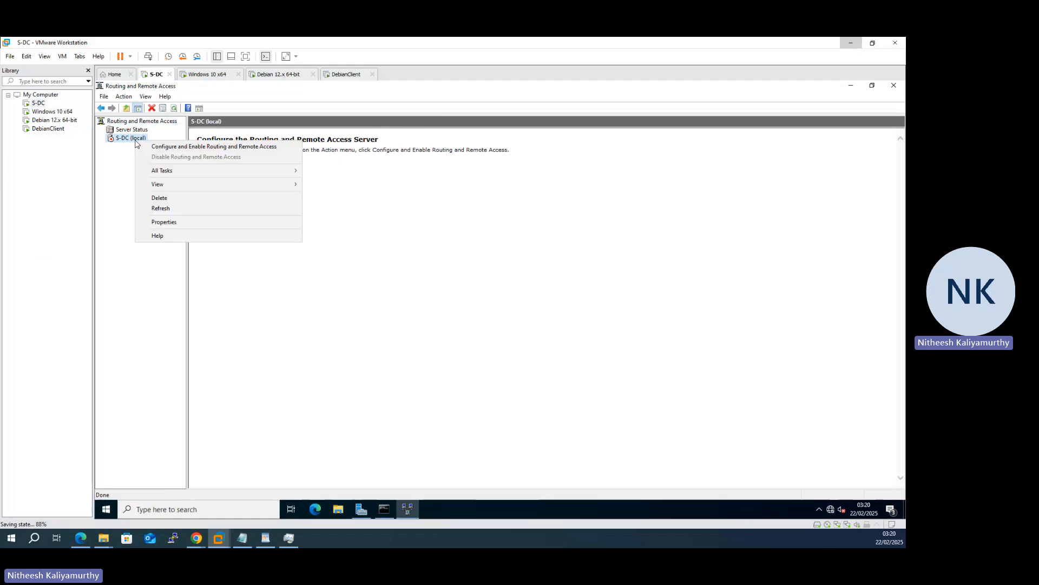
left_click(160, 148)
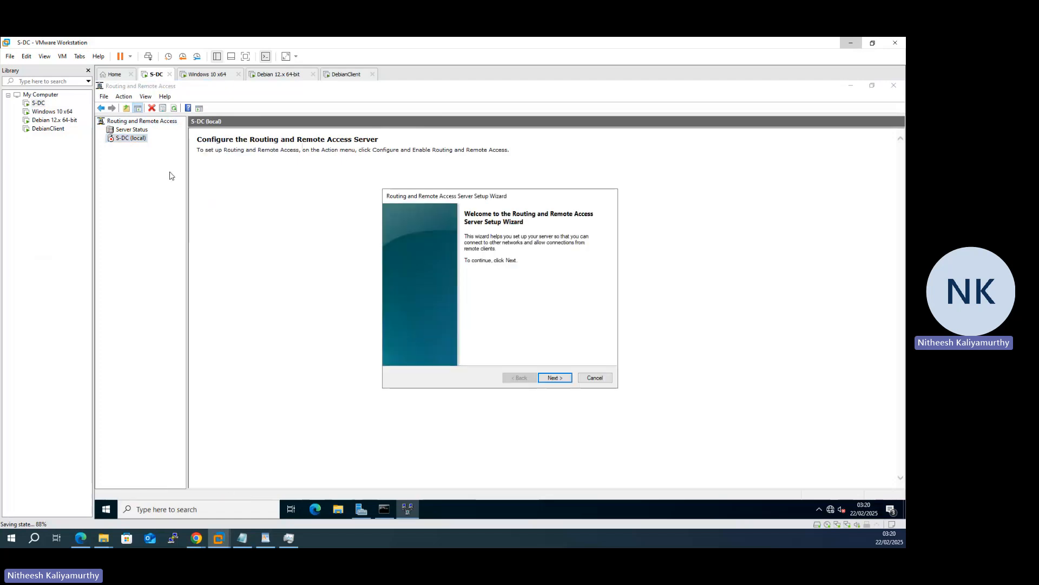
left_click(553, 377)
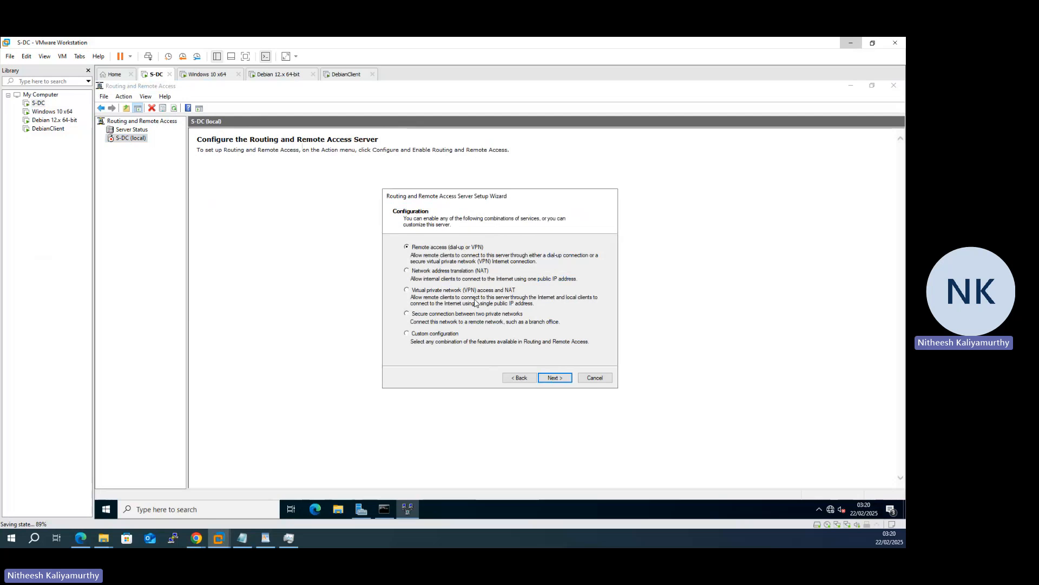
left_click(438, 339)
left_click(555, 379)
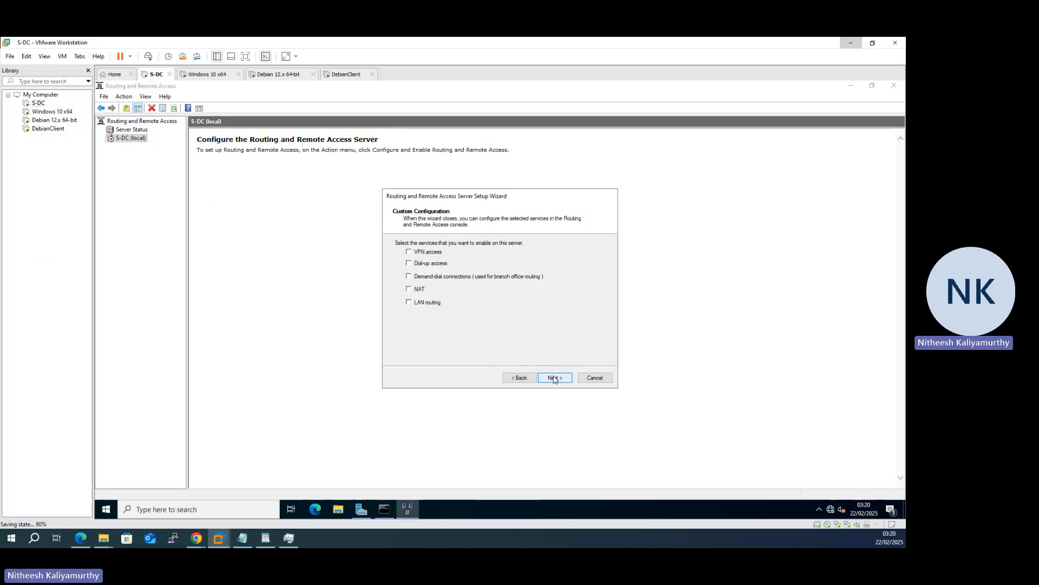
Step: Select VPN access, Demand-dial connections and NAT as the services to enable on the server
left_click(410, 253)
left_click(410, 279)
left_click(410, 292)
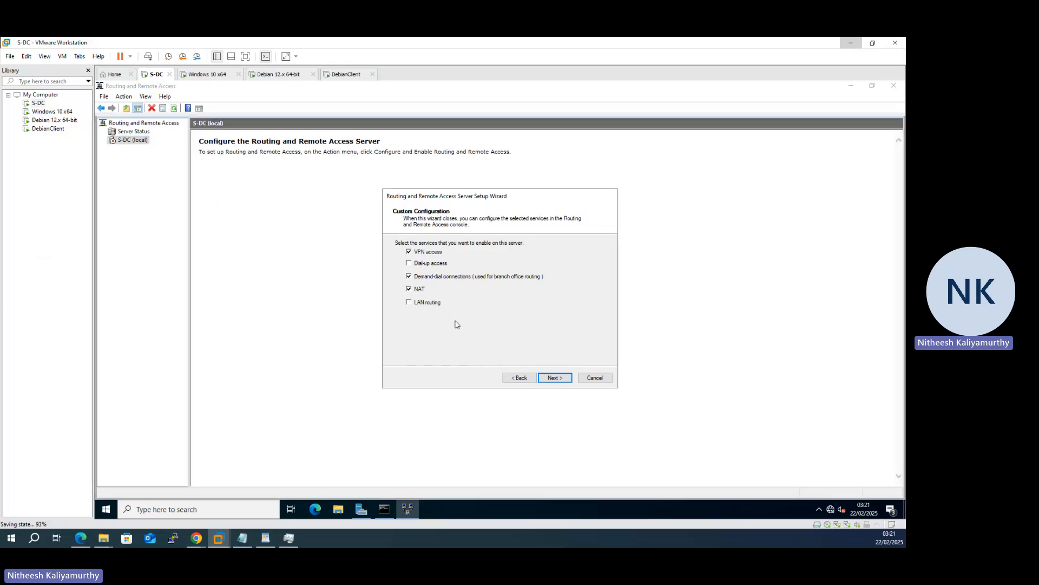
Step: Switch to the task PDF in Edge, underline "Site to Site" in task 5, and return to VMware
left_click(80, 538)
scroll(226, 434, "down", 10)
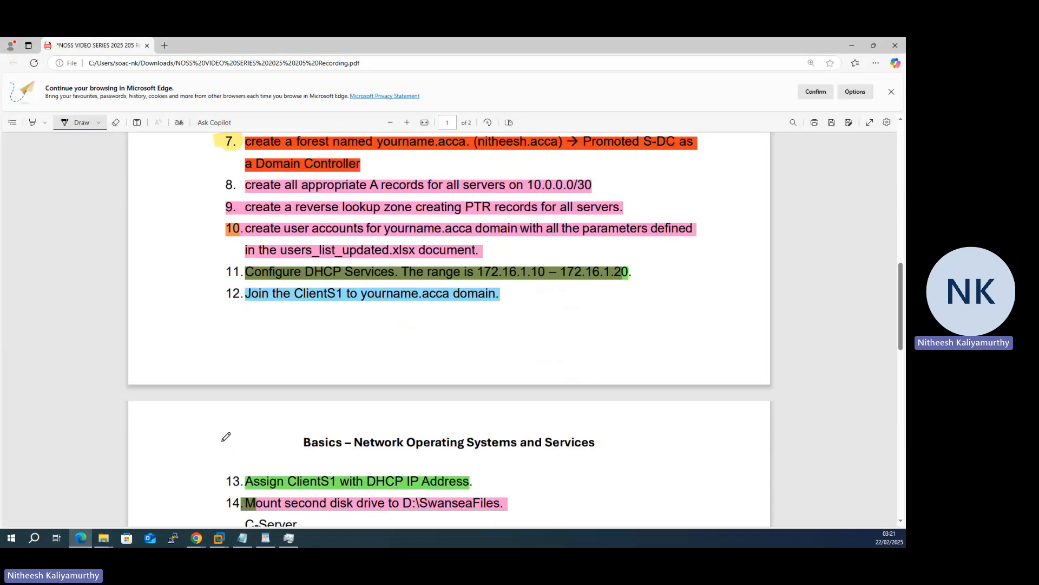
scroll(422, 316, "up", 1)
scroll(422, 317, "up", 1)
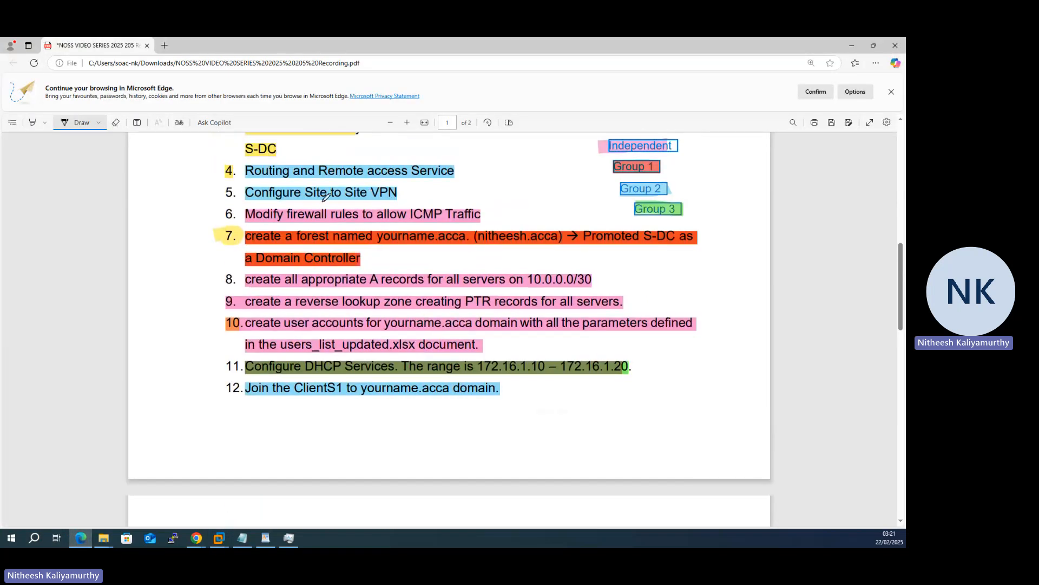
left_click_drag(309, 200, 360, 201)
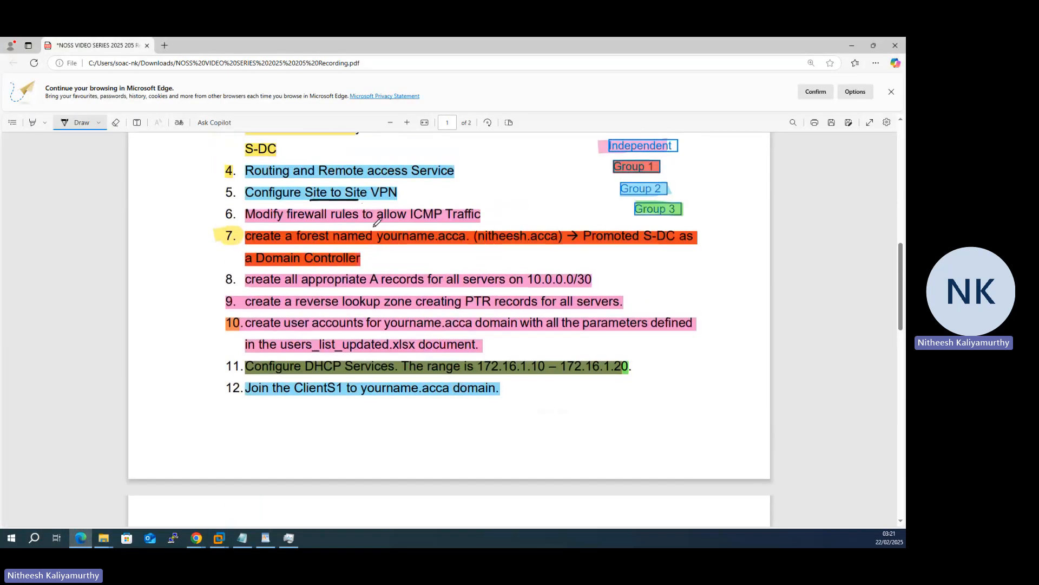
left_click(852, 45)
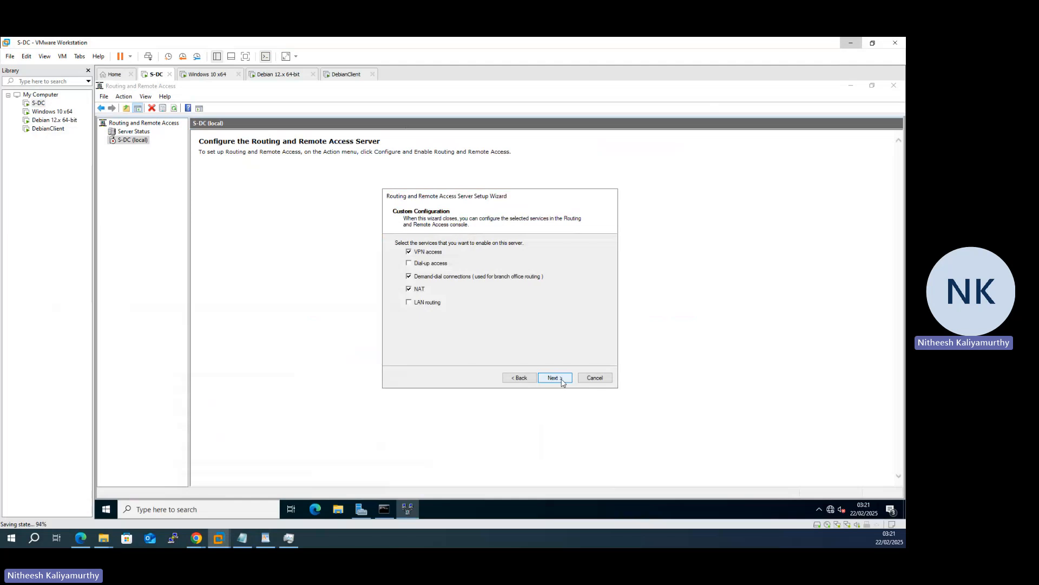
Step: Complete the Routing and Remote Access setup wizard and start the service
left_click(561, 381)
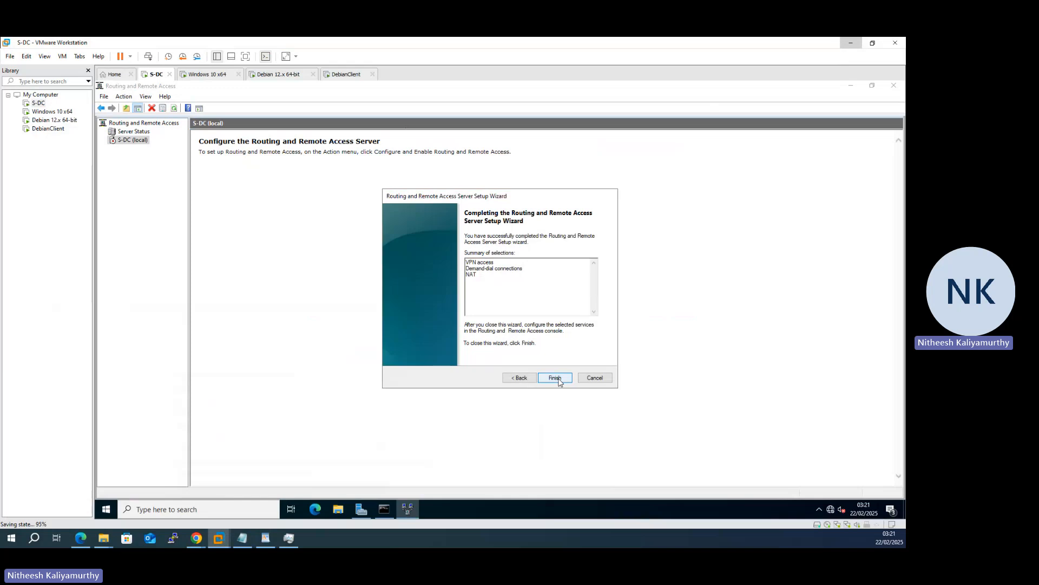
left_click(560, 382)
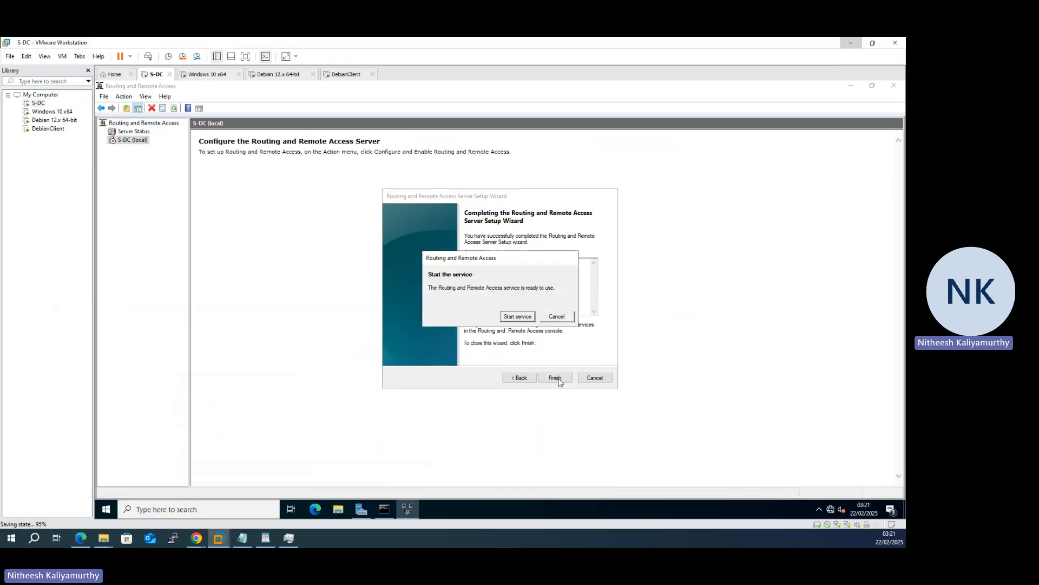
left_click(518, 317)
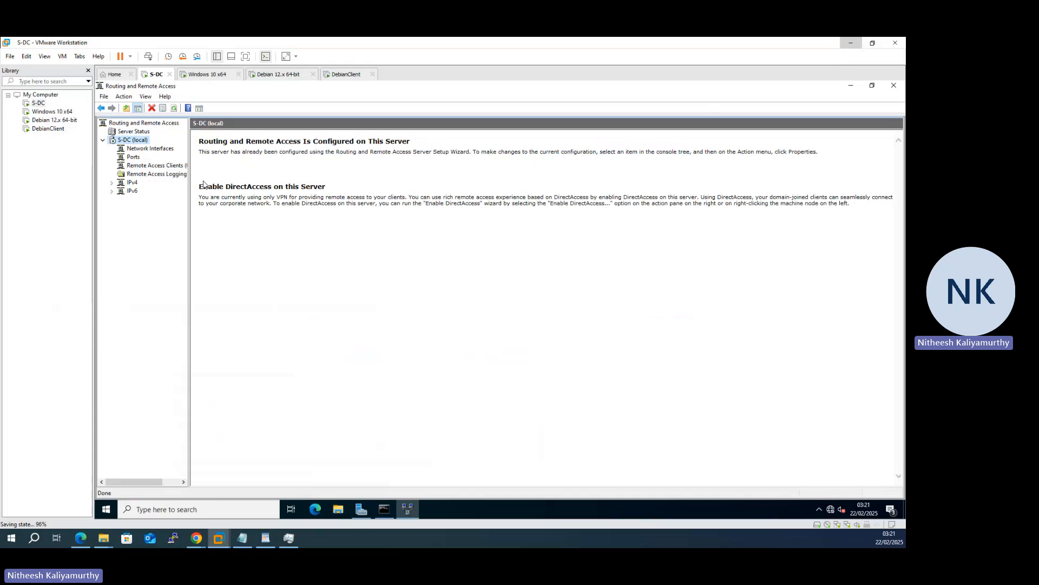
Step: Expand the IPv4 and IPv6 nodes under S-DC and show the IPv4 NAT interface list
left_click(112, 183)
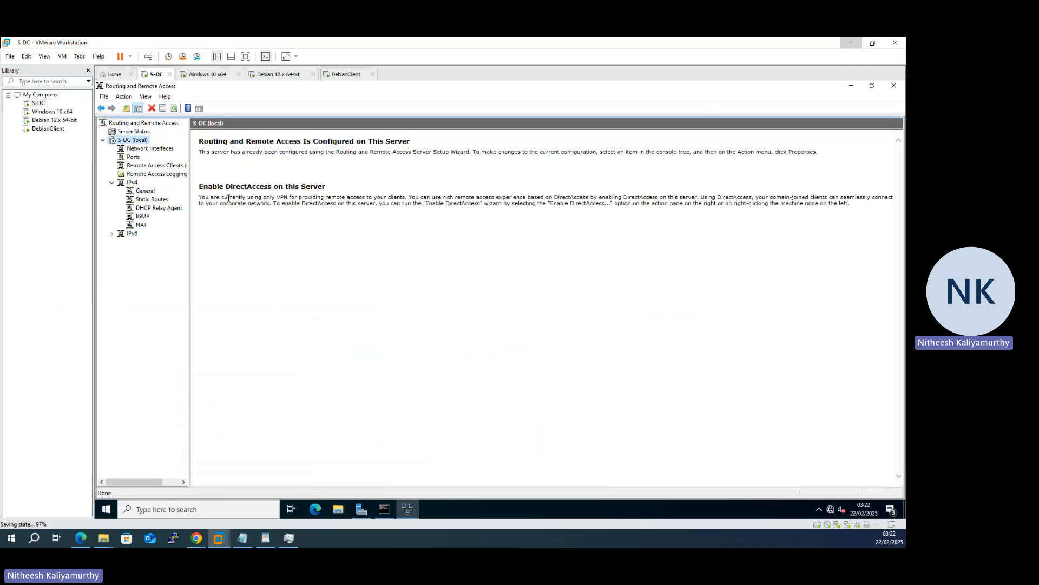
left_click(111, 234)
left_click(143, 227)
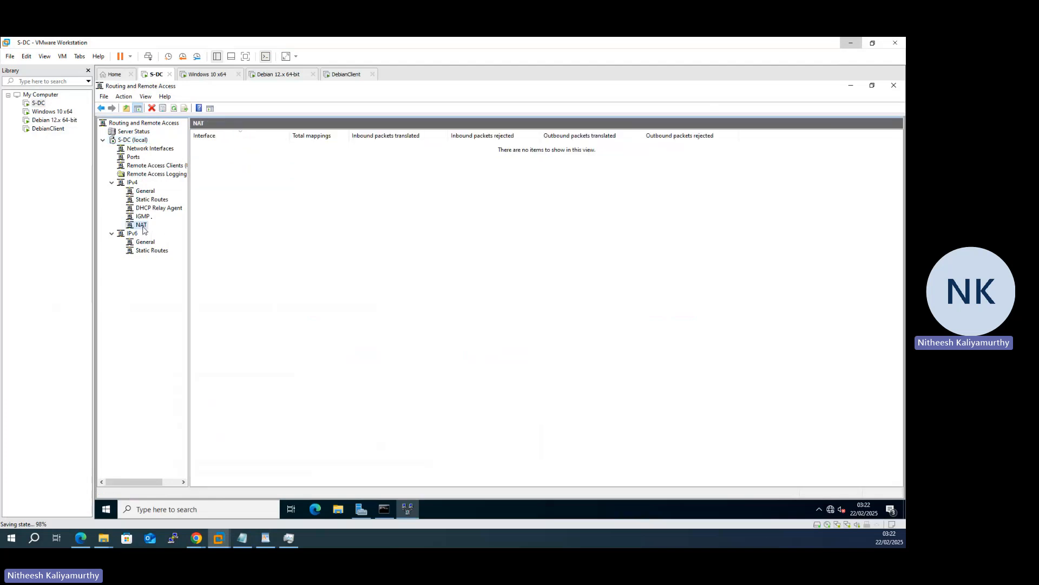
right_click(237, 180)
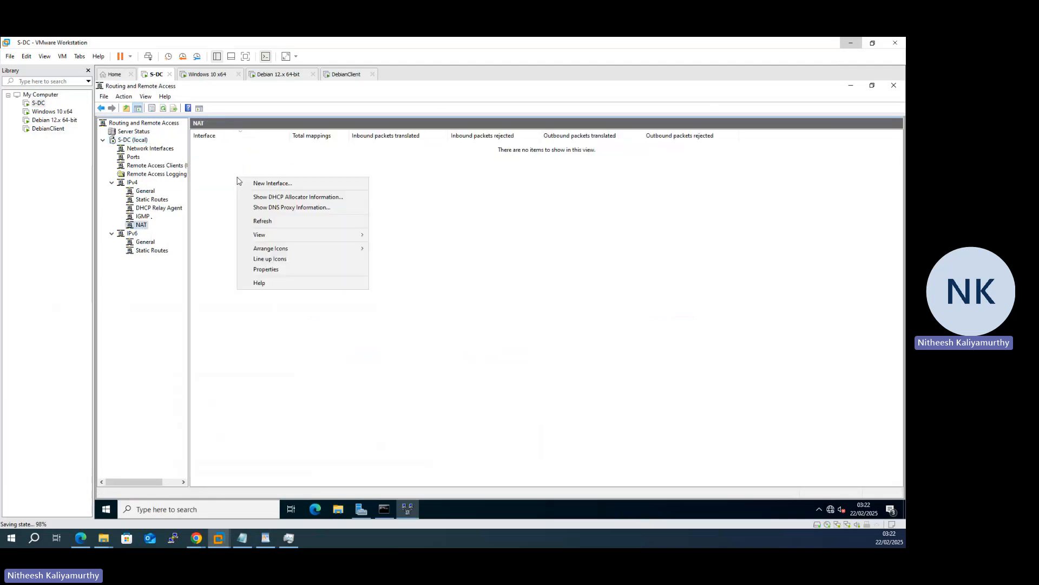
left_click(245, 184)
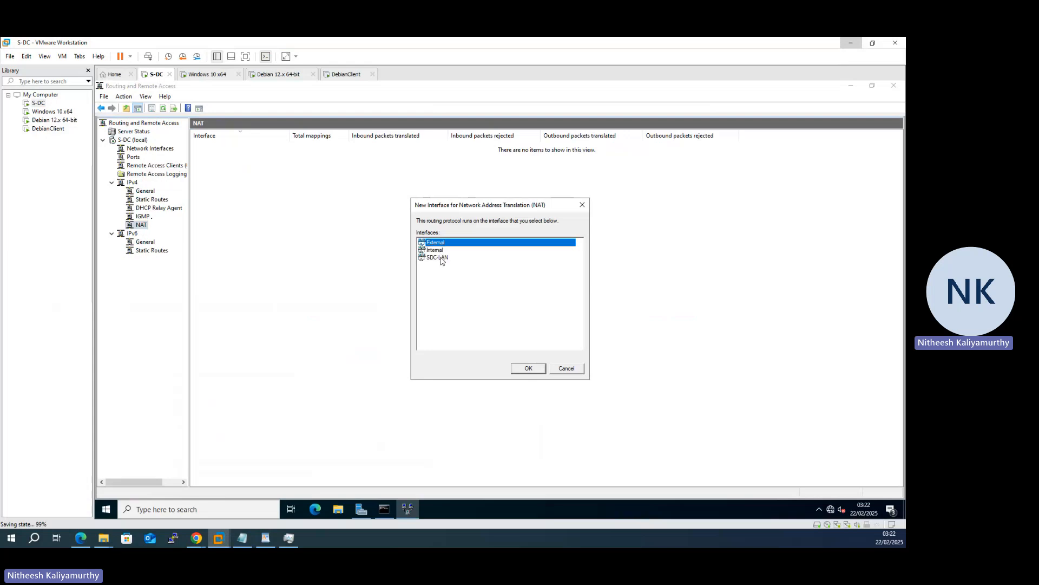
left_click(568, 368)
Step: Check the IP addresses of the SDC-LAN and External interfaces in the IPv4 General list
left_click(145, 191)
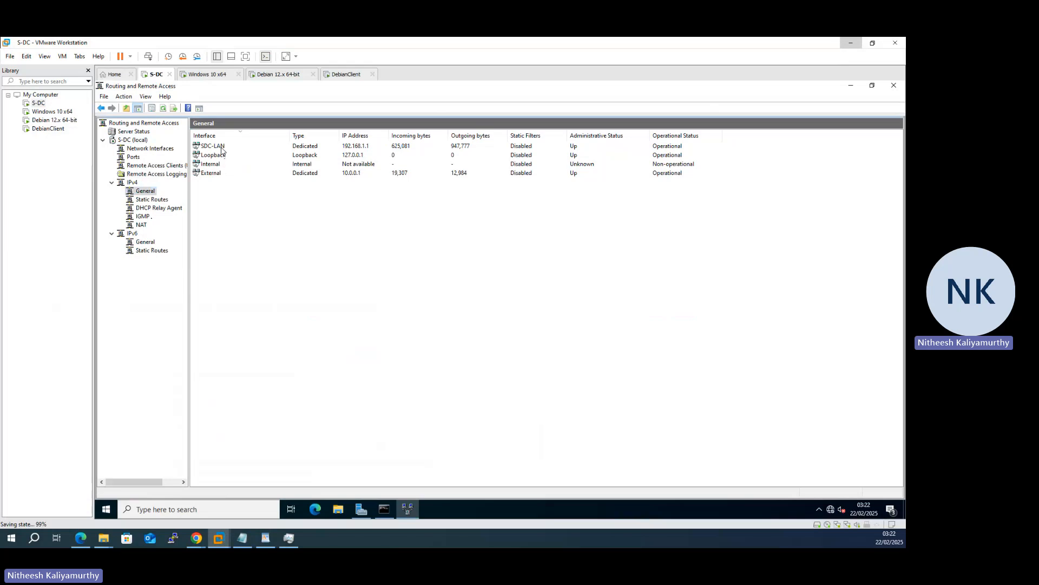
left_click(221, 147)
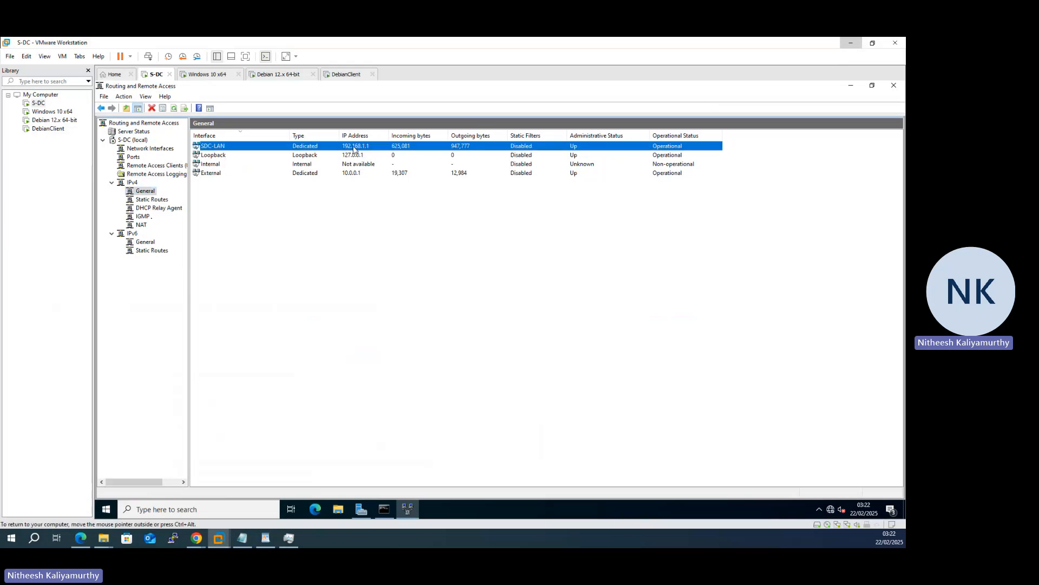
left_click(219, 177)
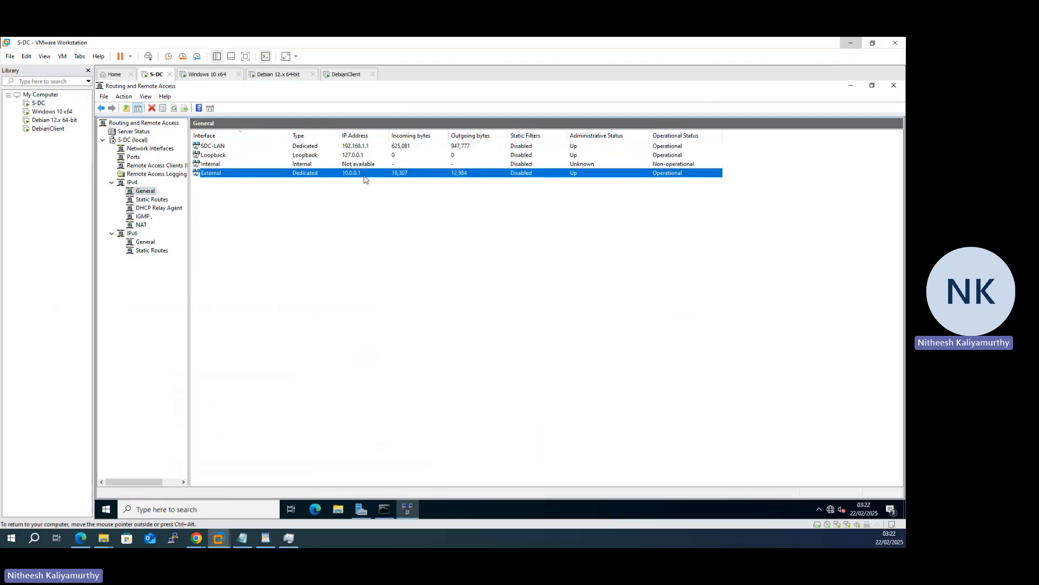
Step: Add the External interface to IPv4 NAT as a public interface connected to the Internet
left_click(141, 226)
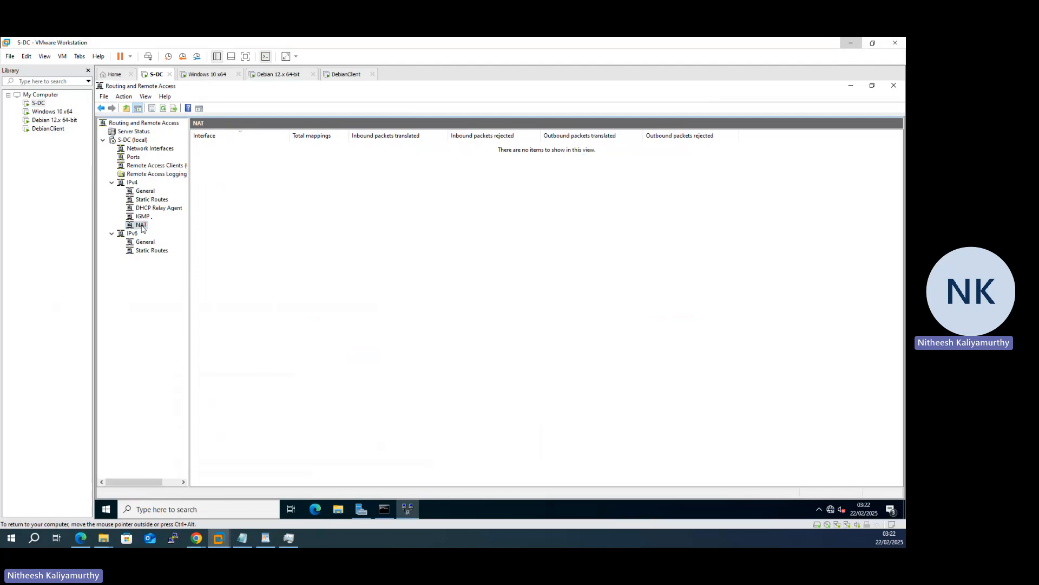
right_click(142, 228)
left_click(165, 230)
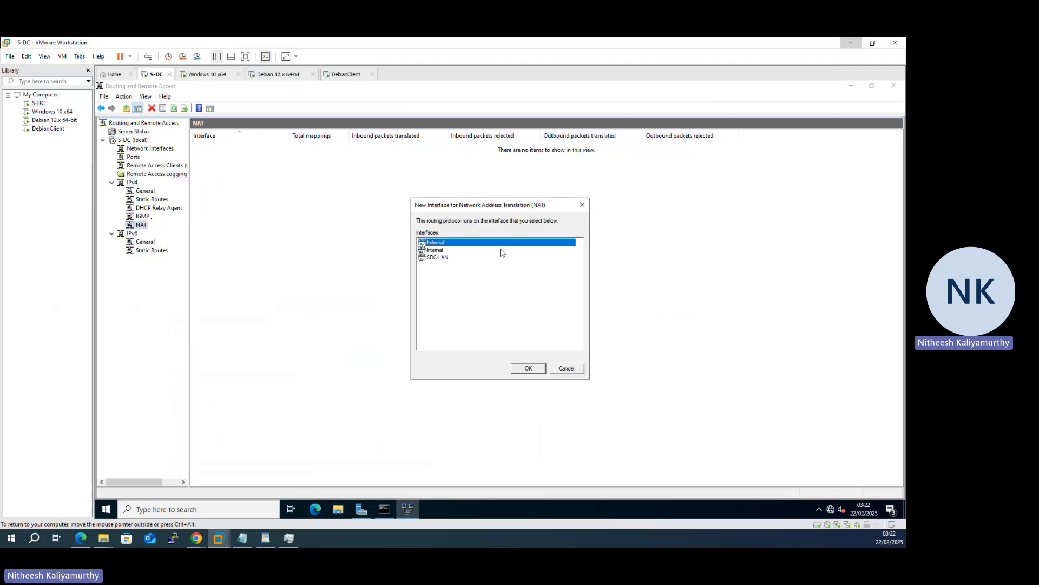
left_click(529, 369)
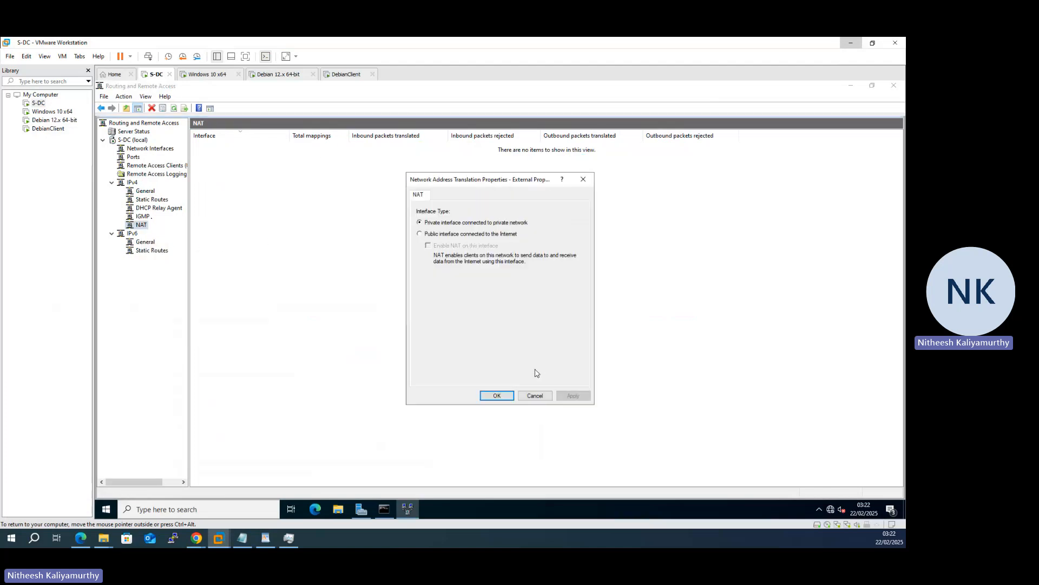
left_click(444, 235)
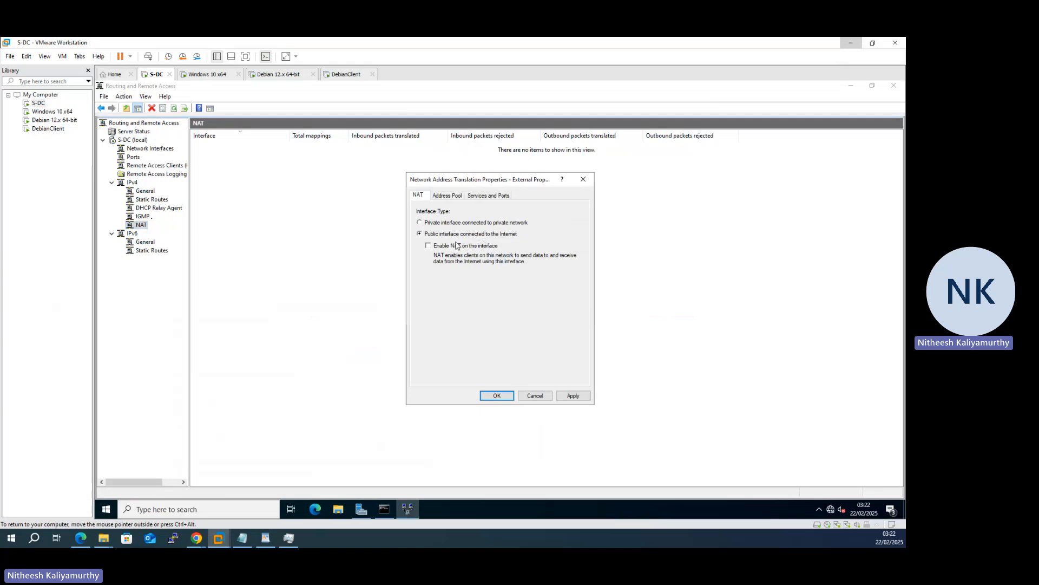
left_click(457, 247)
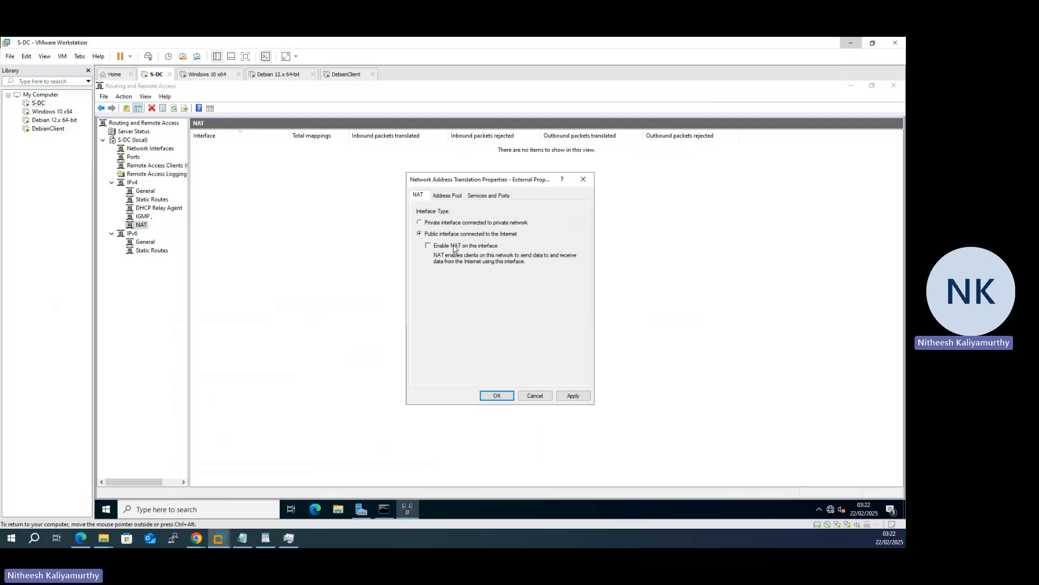
left_click(571, 397)
left_click(495, 395)
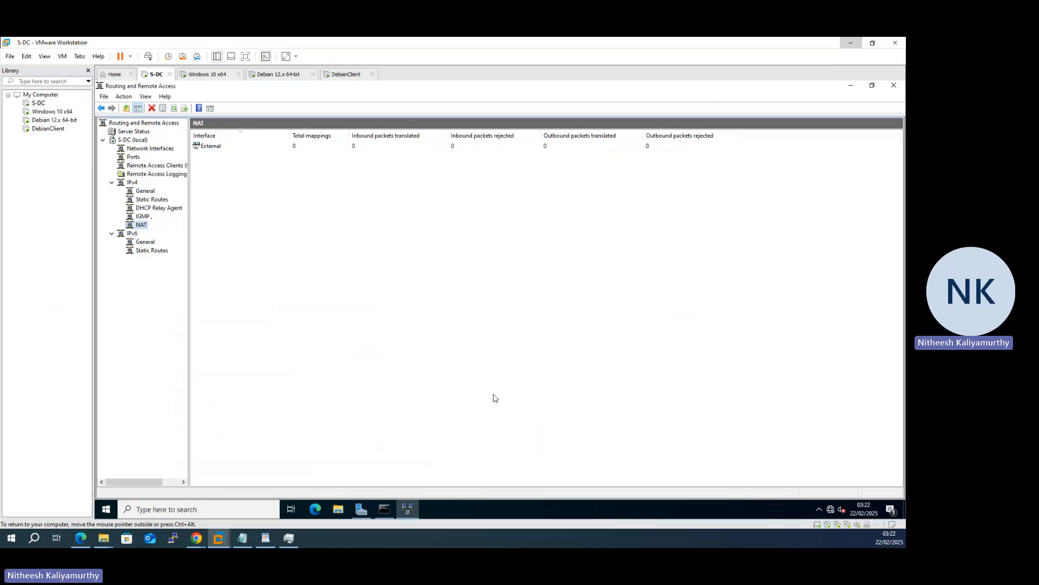
Step: Add the SDC-LAN interface to NAT as a private interface connected to the private network, and refresh the NAT list
right_click(216, 165)
left_click(238, 169)
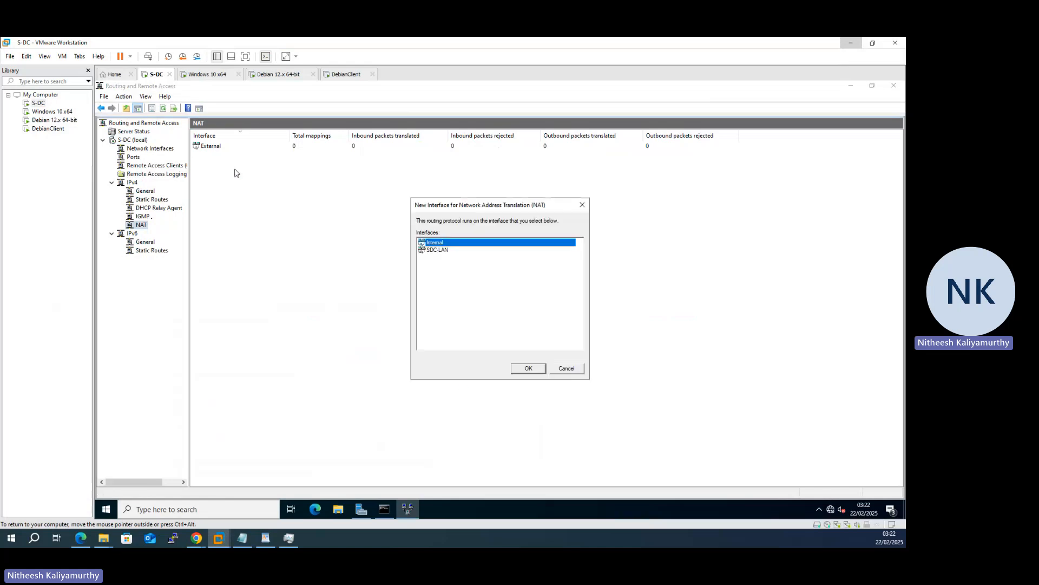
left_click(457, 251)
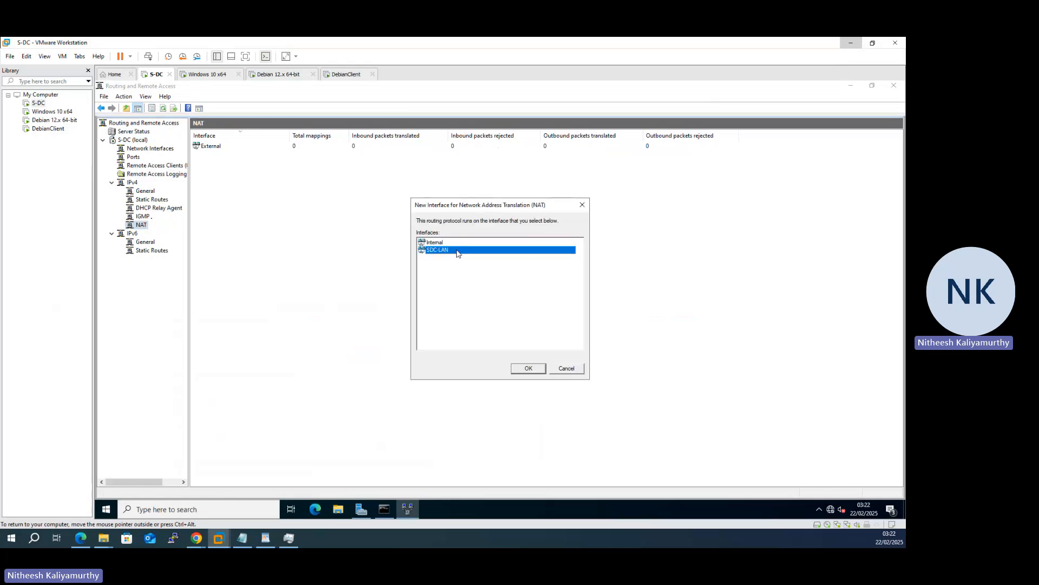
left_click(529, 369)
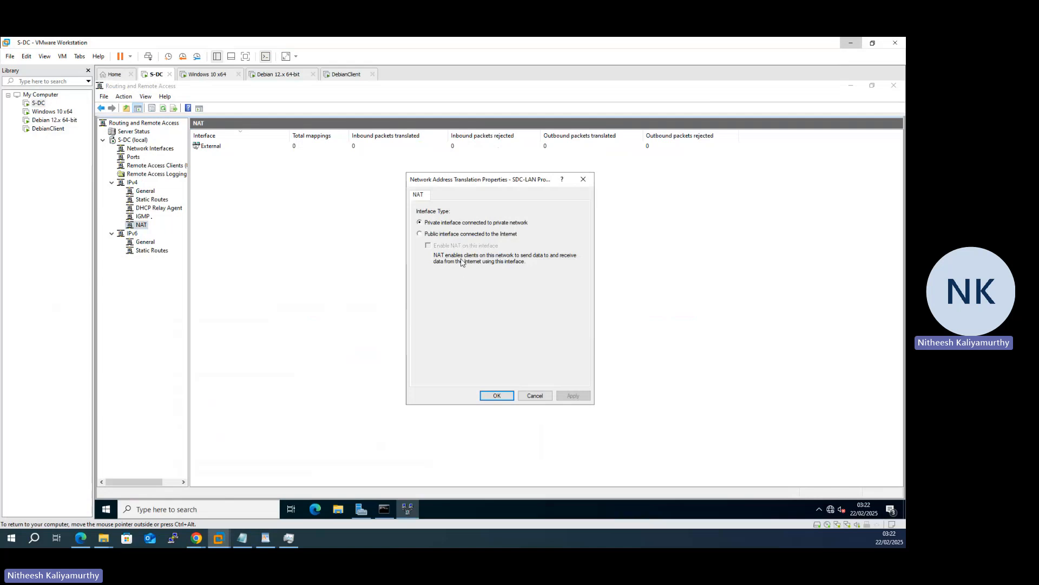
left_click(507, 400)
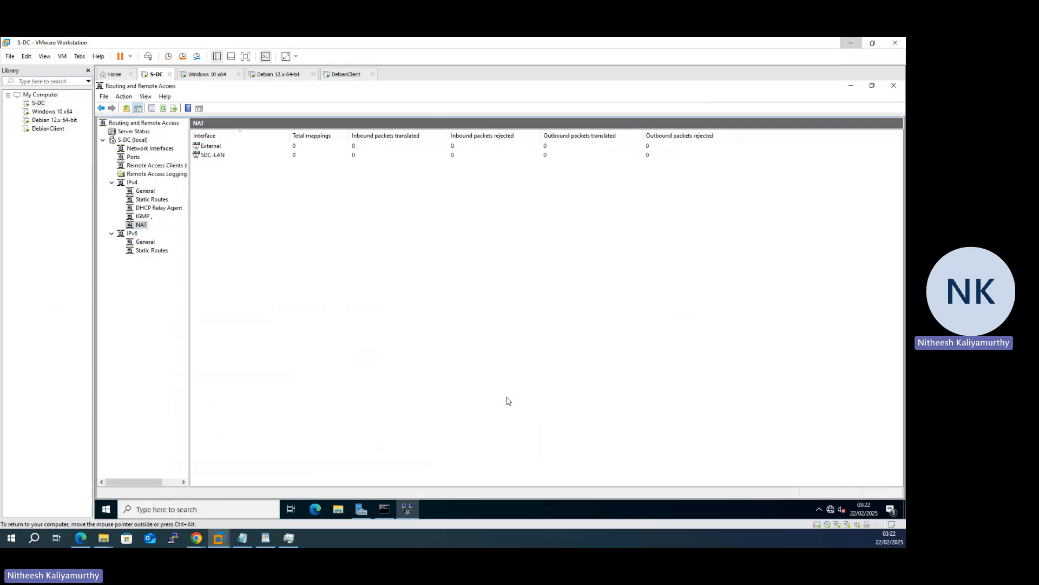
right_click(227, 200)
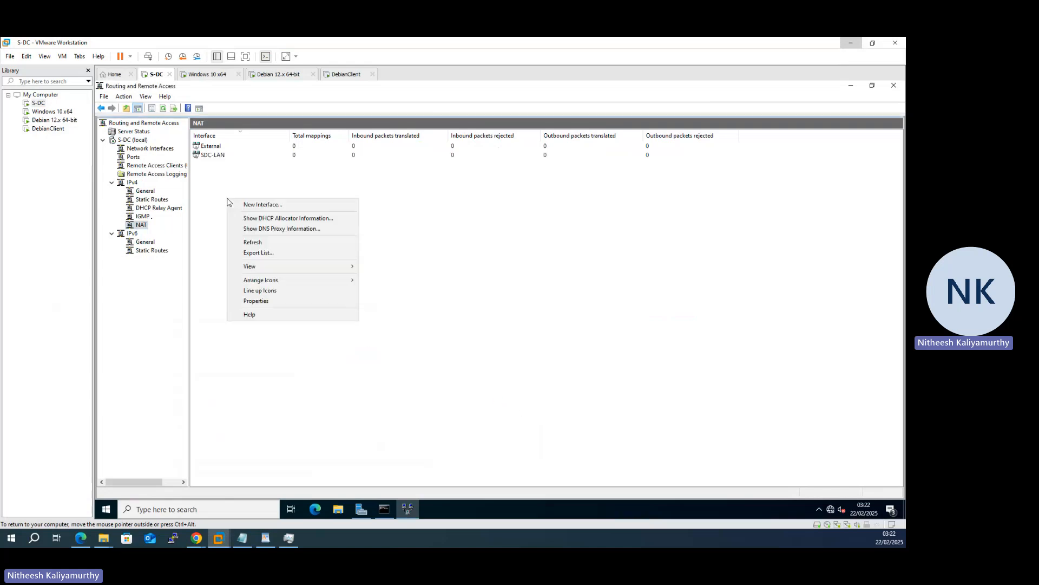
left_click(273, 242)
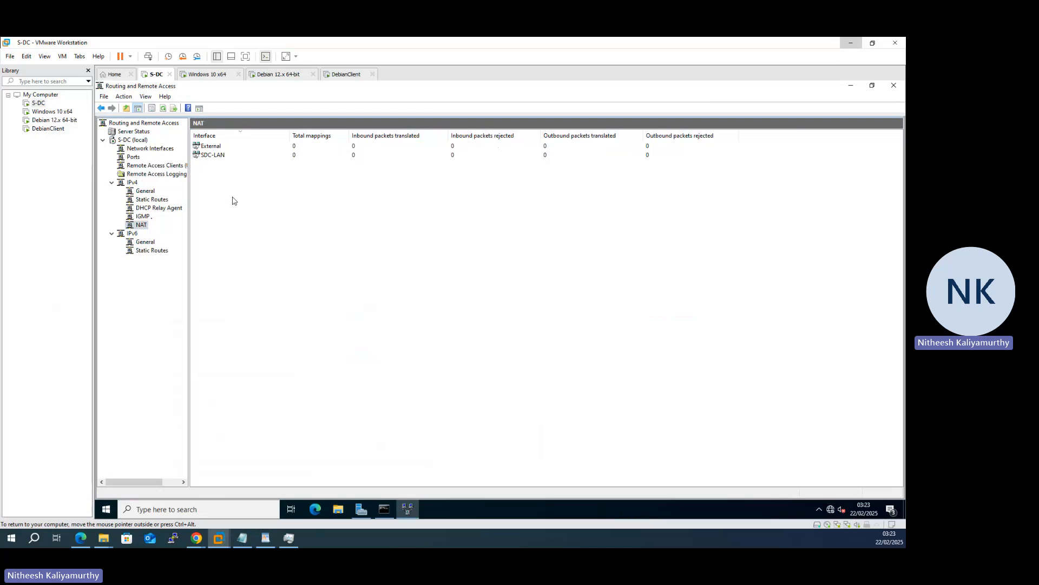
Step: Switch to the Windows 10 x64 virtual machine and repeat the ping to 10.0.0.1 in its command prompt
left_click(343, 79)
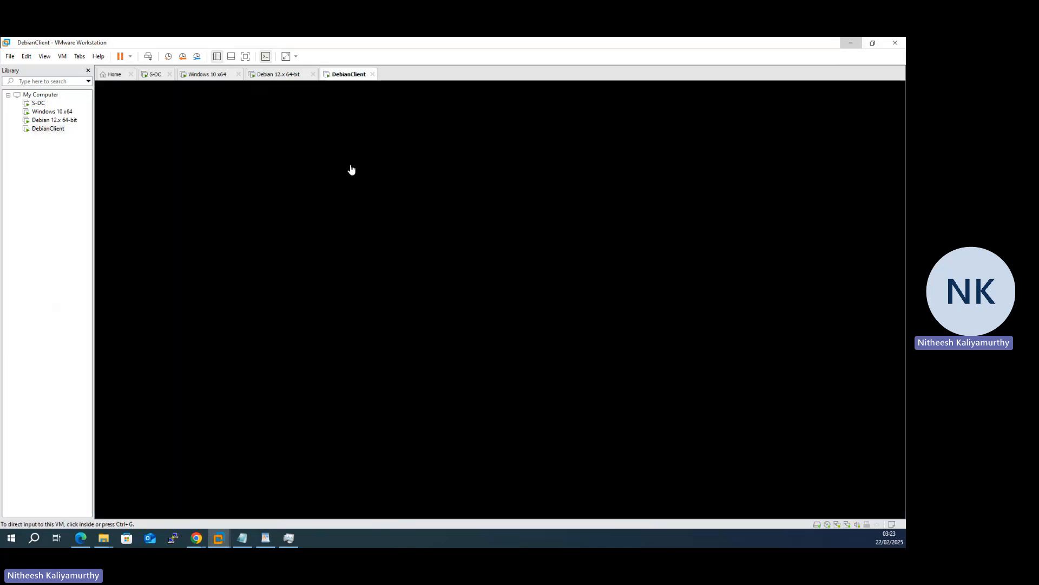
left_click(204, 76)
left_click(347, 255)
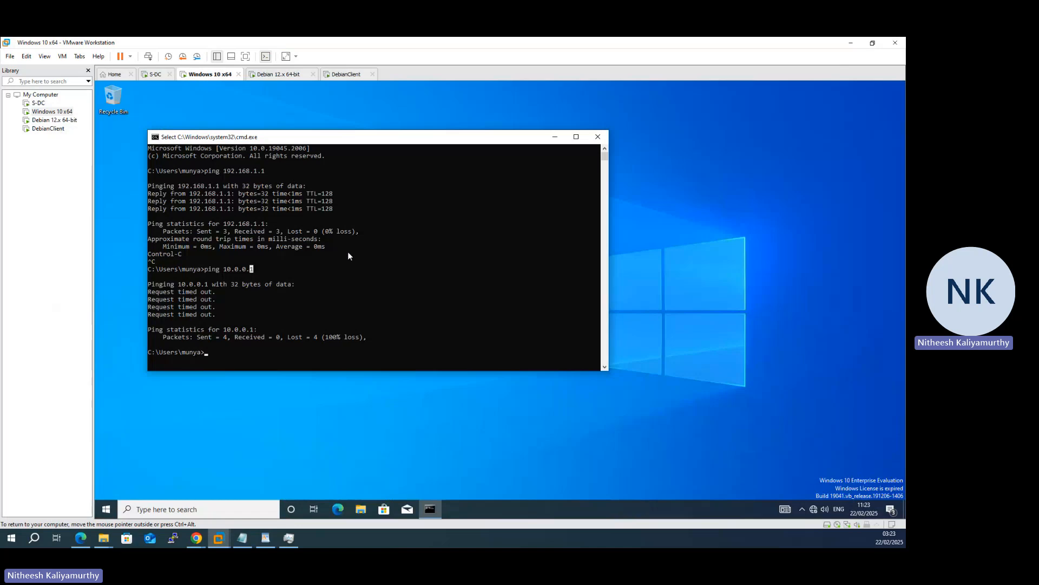
key("Up")
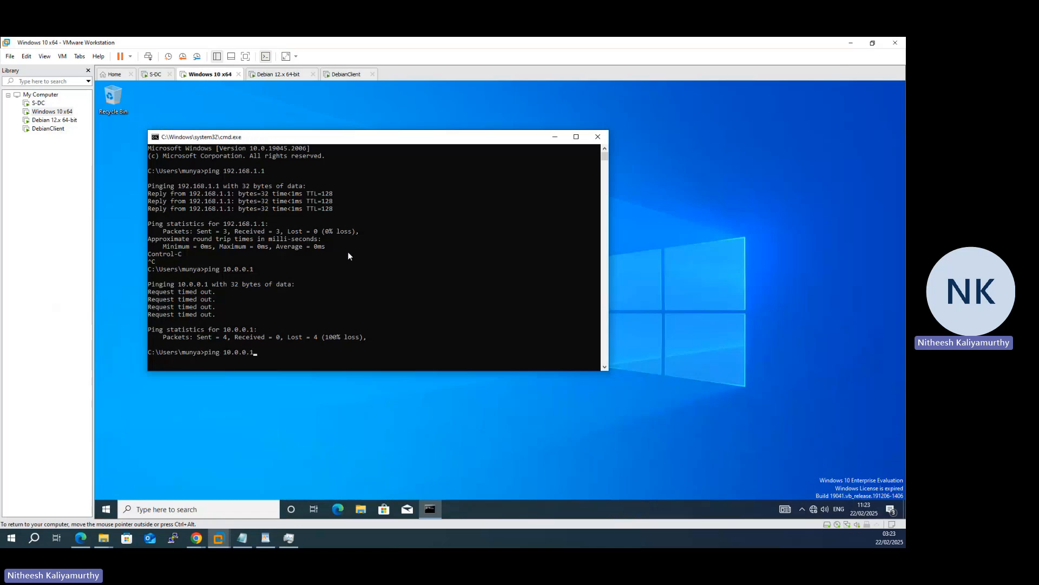
key("Return")
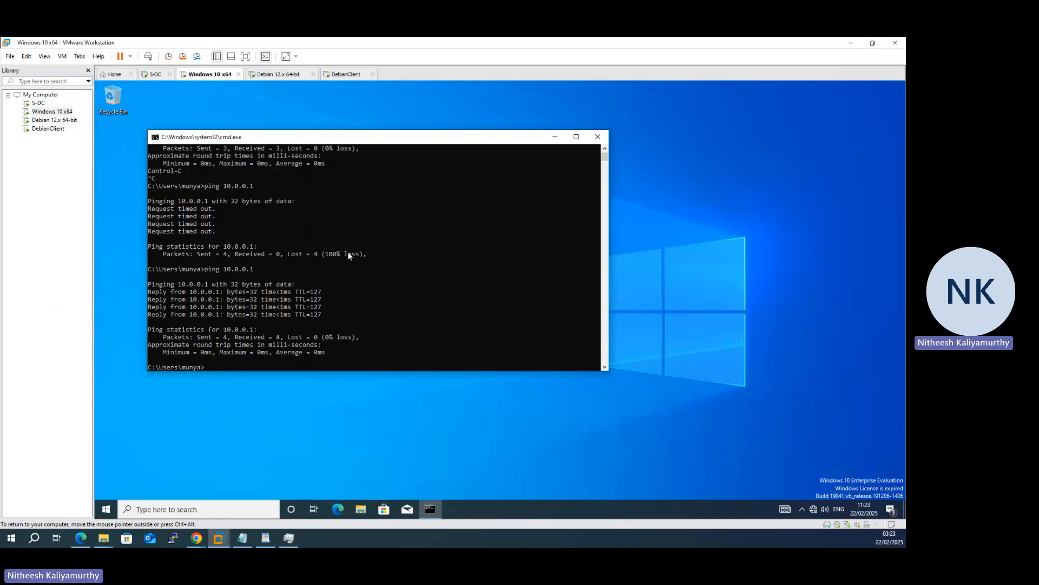
Step: Review the network diagram in the Edge PDF, and ping 10.0.0.2 from the Windows 10 client
left_click(81, 539)
scroll(361, 238, "up", 10)
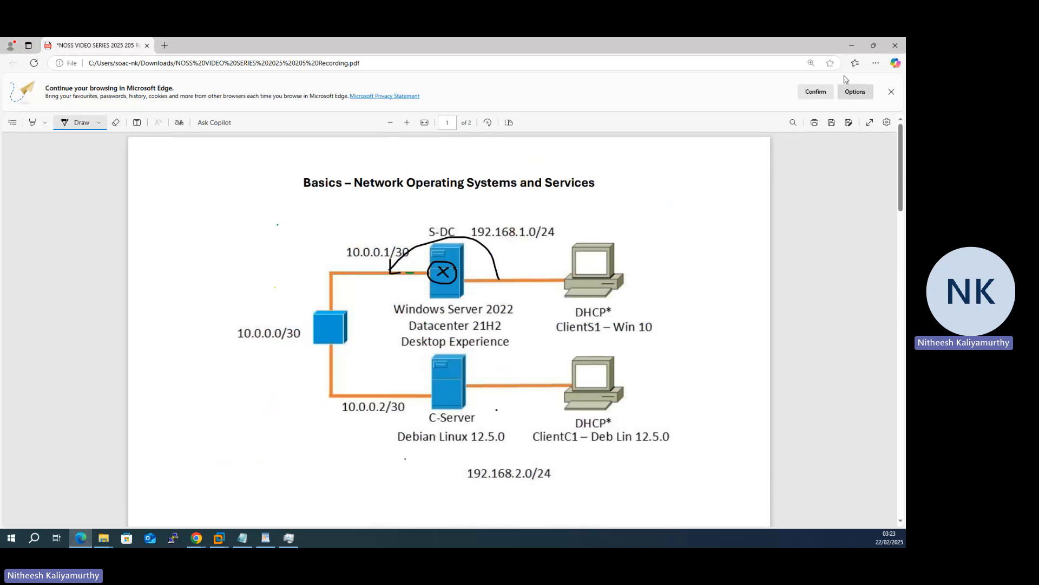
left_click(850, 48)
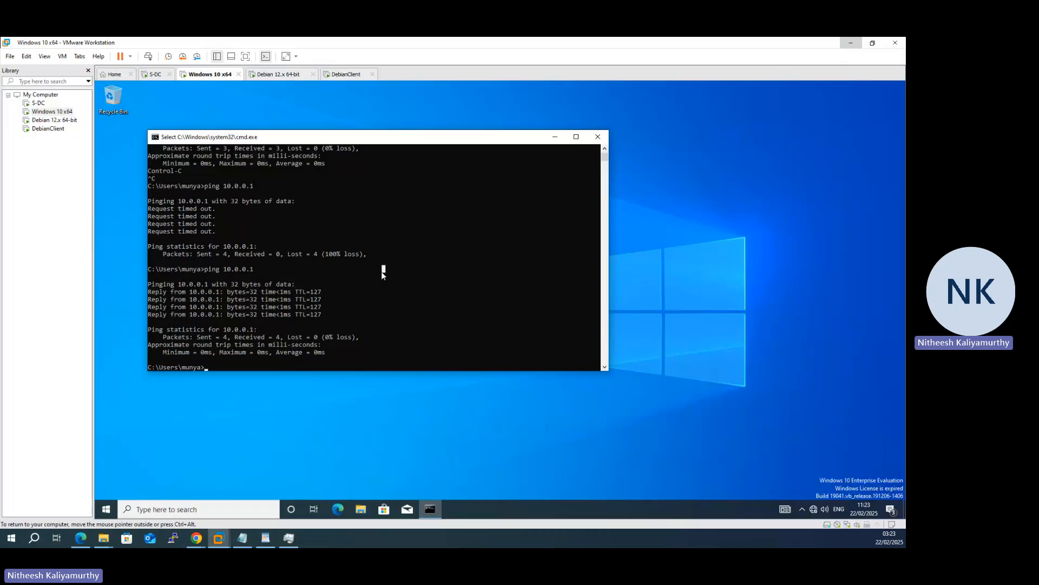
key("Escape")
key("Up")
type("2")
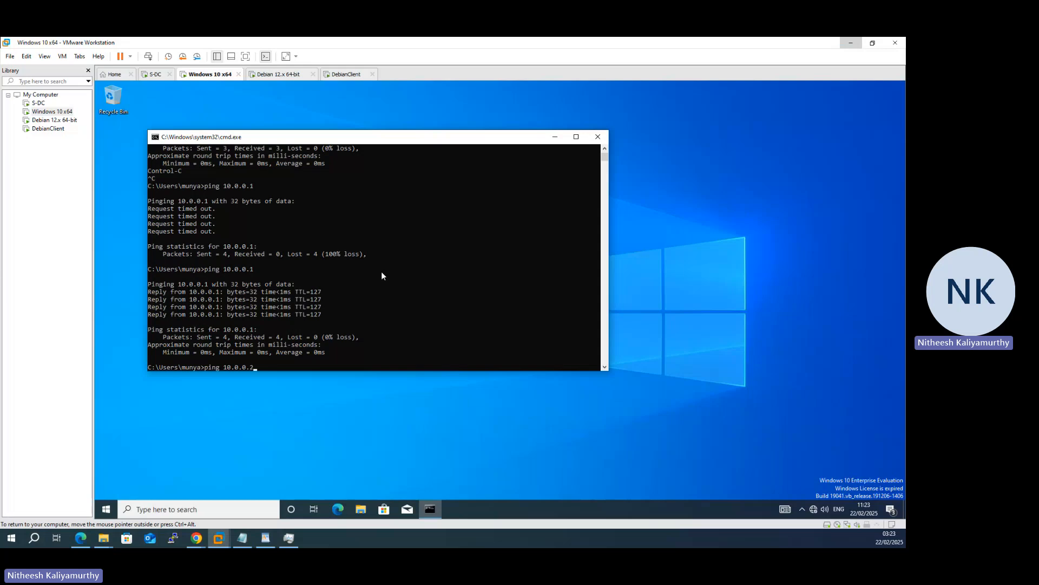
key("Return")
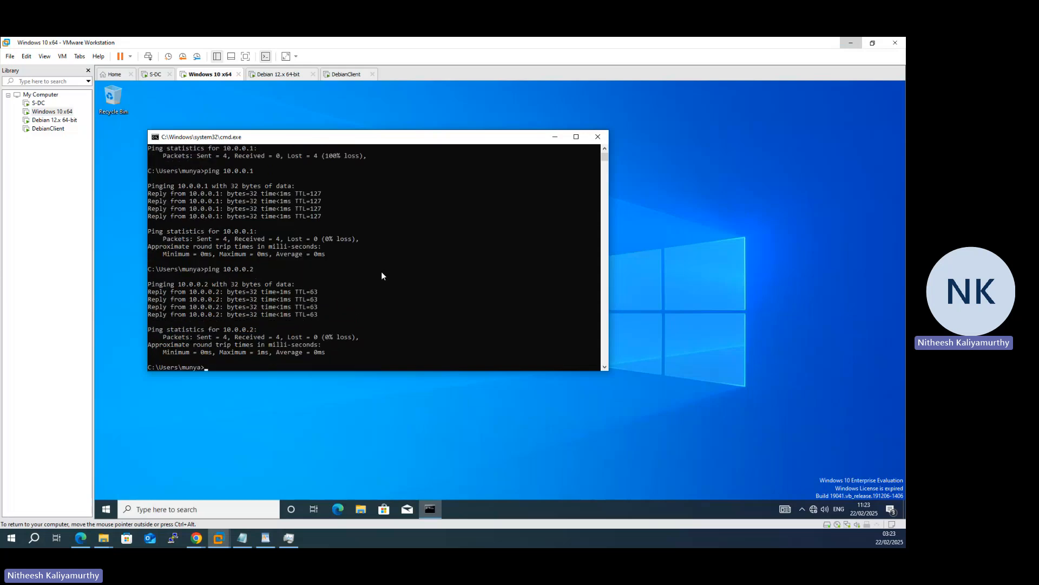
Step: Ping 192.168.2.1 from the Windows 10 client
key("Up")
key("BackSpace")
key("BackSpace")
key("BackSpace")
key("BackSpace")
key("BackSpace")
key("BackSpace")
key("BackSpace")
type("92.168.2.1")
key("Return")
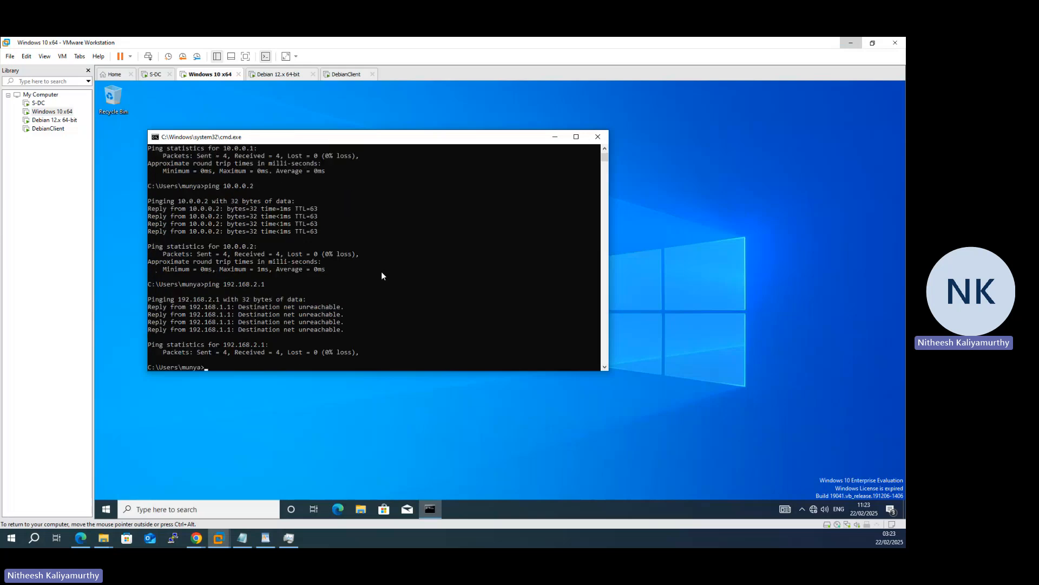
Step: Ping 192.168.2.10 from the Windows 10 client
key("Up")
type("2.10")
key("Return")
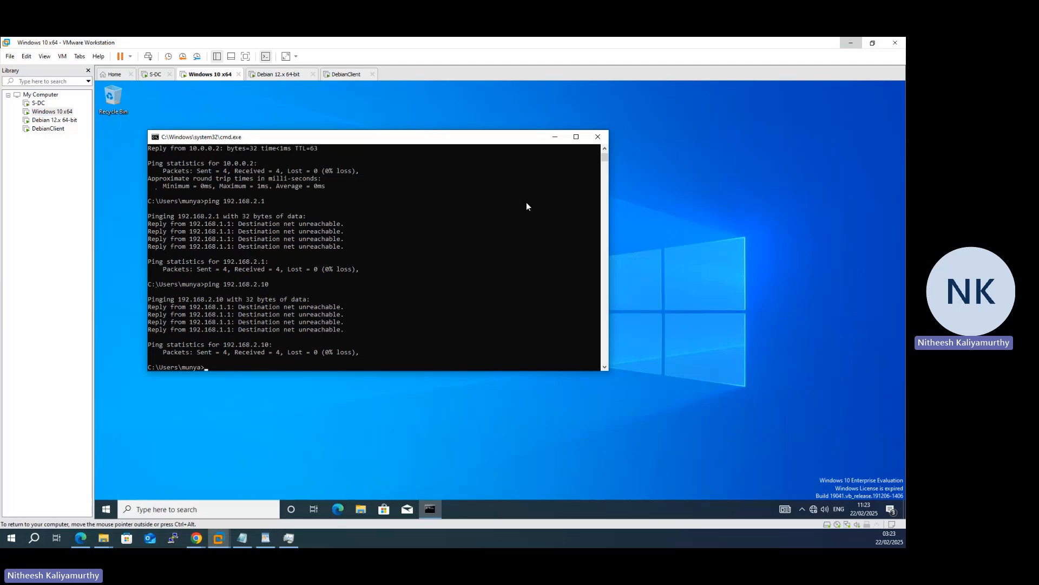
Step: Switch to the S-DC virtual machine and show the IPv4 General interface list
left_click(155, 74)
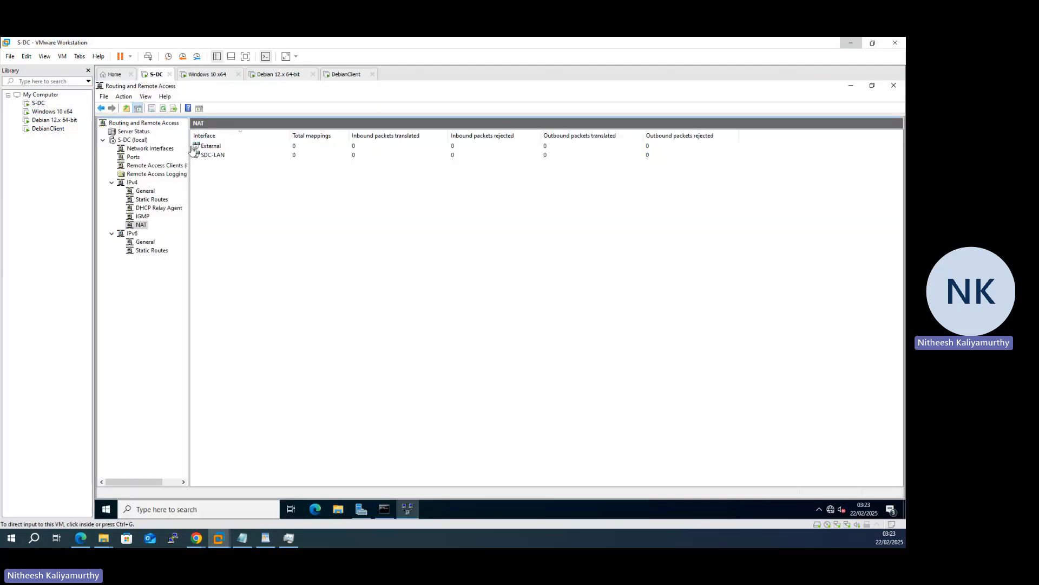
left_click(150, 193)
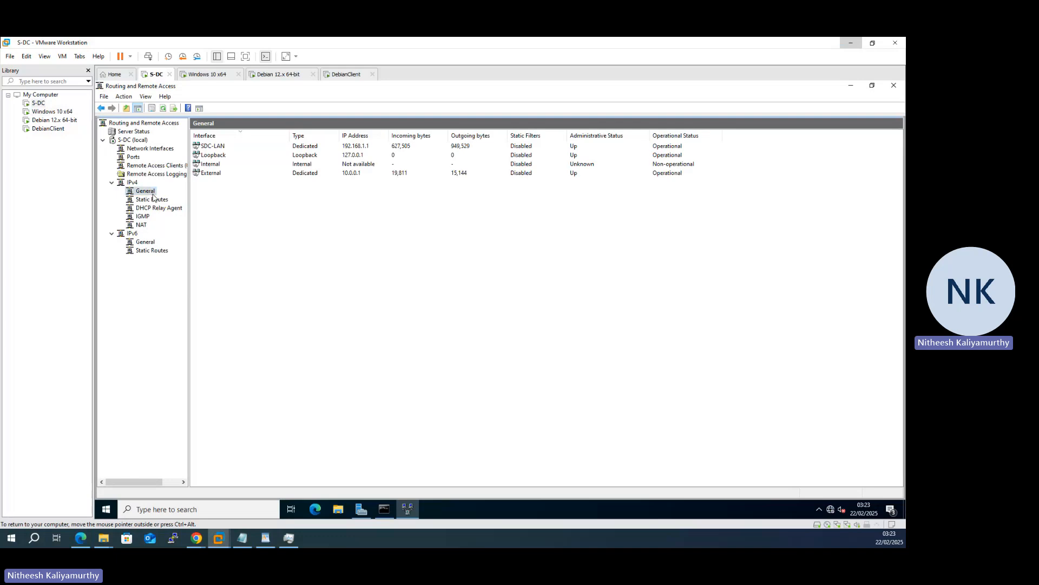
right_click(226, 196)
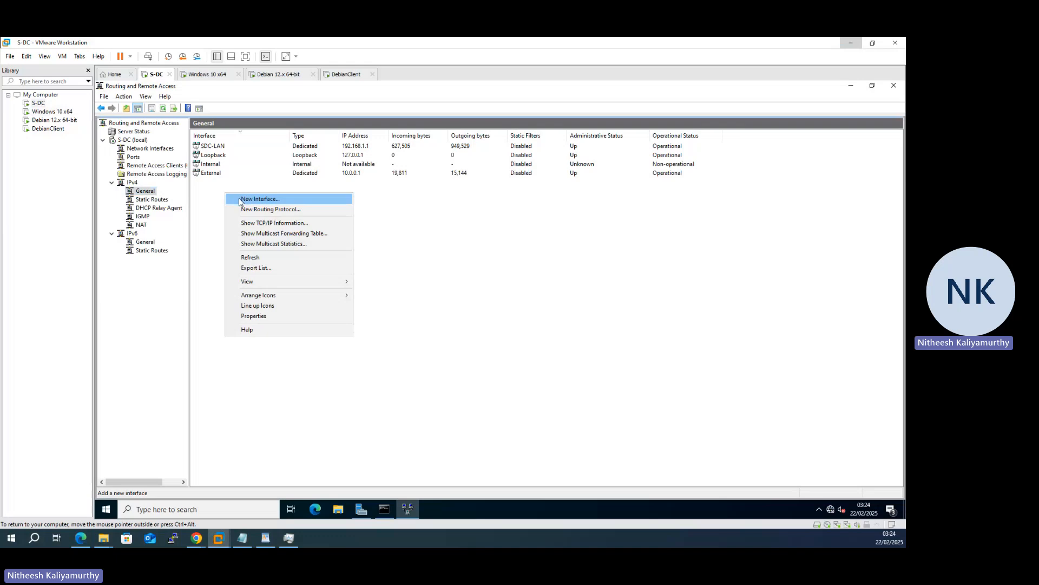
left_click(240, 199)
left_click(548, 327)
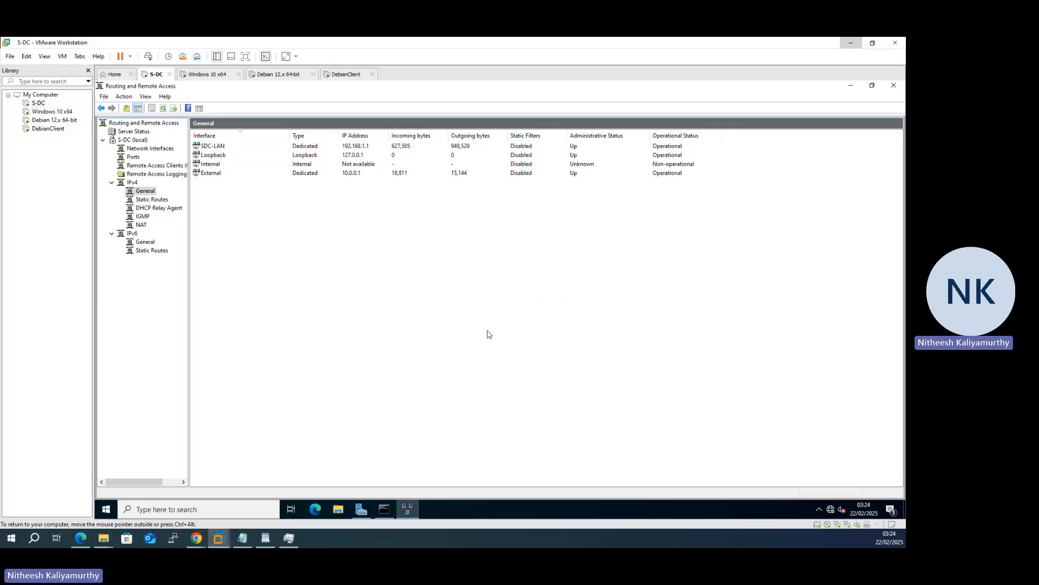
Step: Start a new demand-dial interface under the S-DC network interfaces and name it SCvpn
left_click(143, 150)
right_click(168, 152)
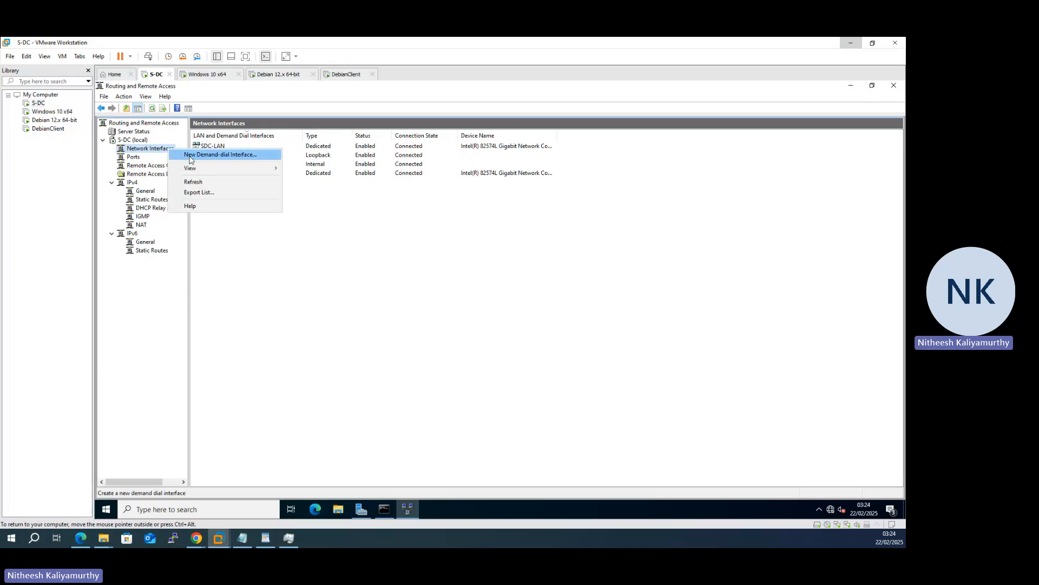
left_click(189, 156)
left_click(551, 372)
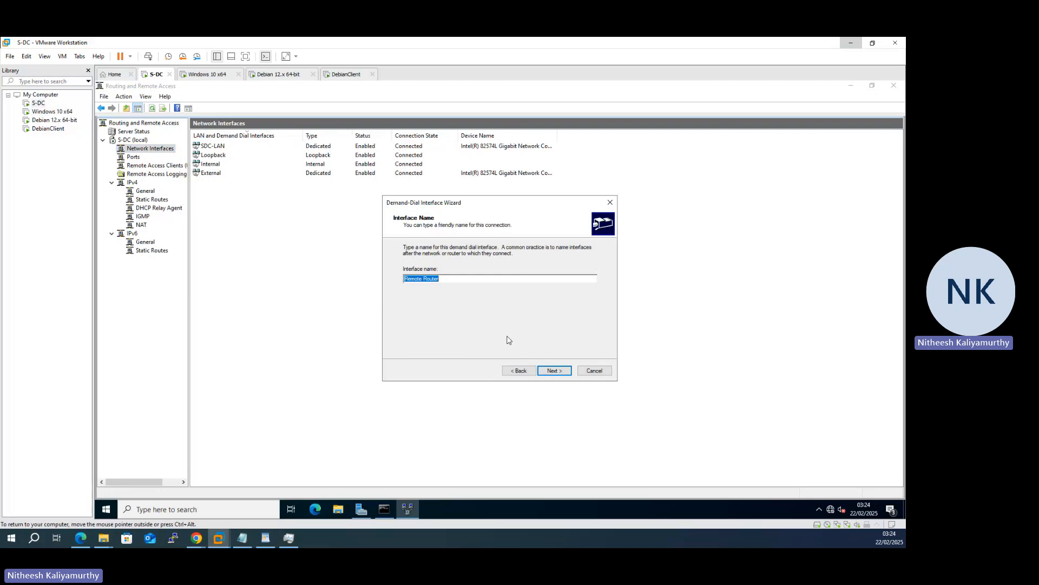
type("S2Svpn")
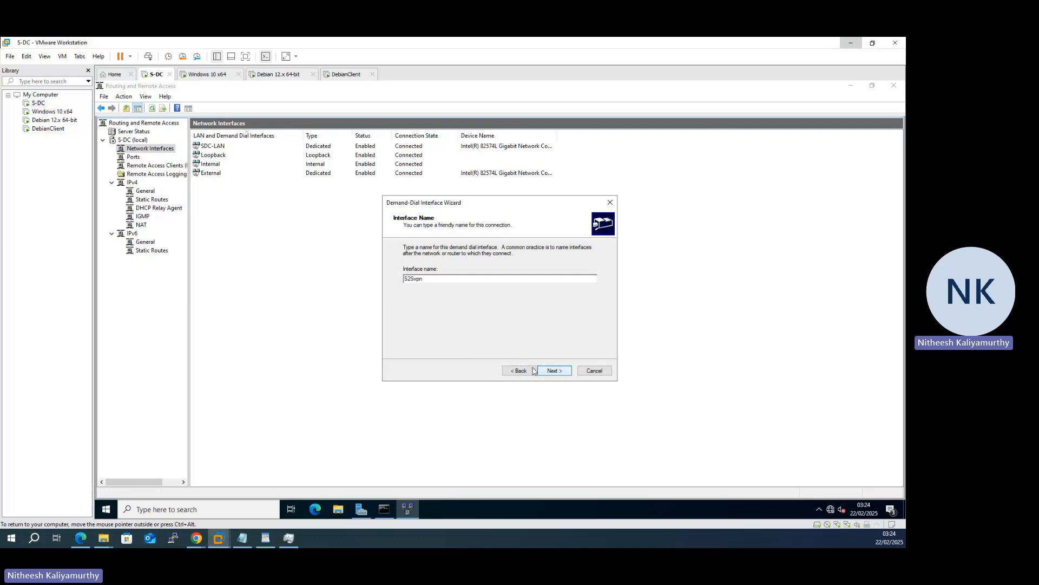
left_click_drag(445, 282, 363, 280)
type("SCVPN")
key("BackSpace")
key("BackSpace")
key("BackSpace")
type("vpn")
left_click(555, 372)
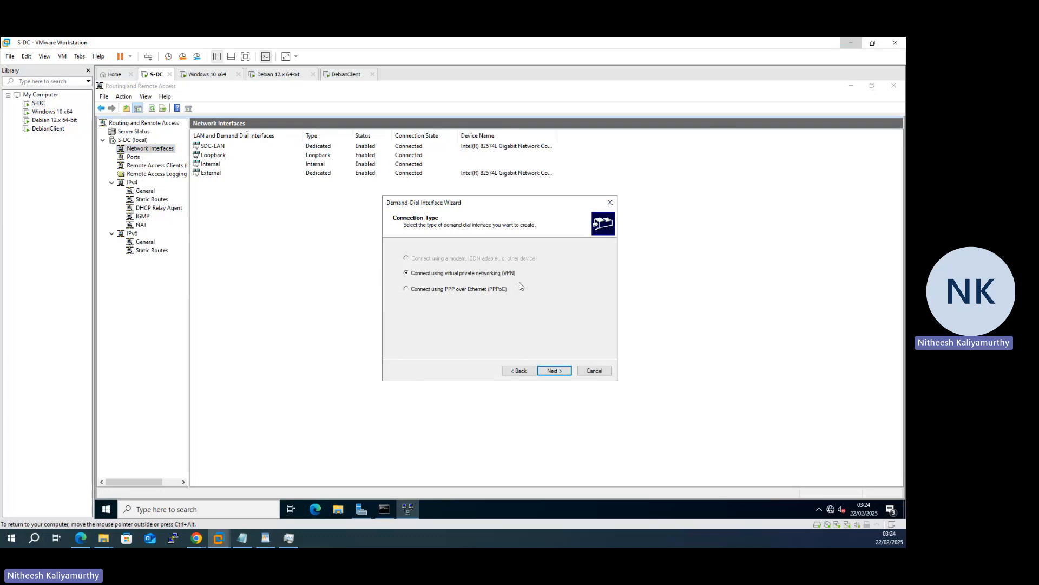
Step: Use a VPN connection with Point to Point Tunneling Protocol (PPTP), and set the remote router address from the network diagram, 10.0.0.2
left_click(554, 371)
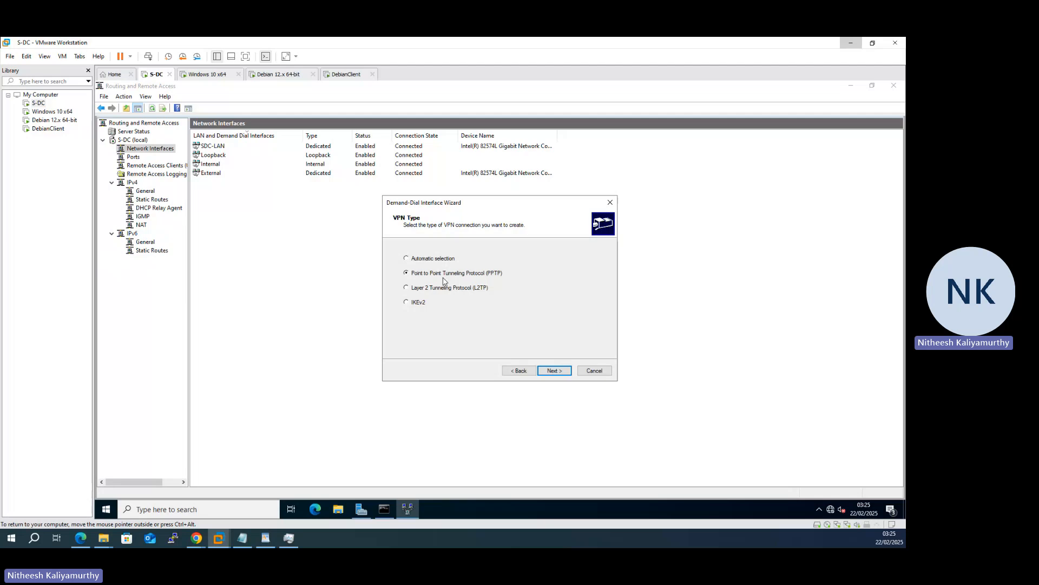
left_click(554, 372)
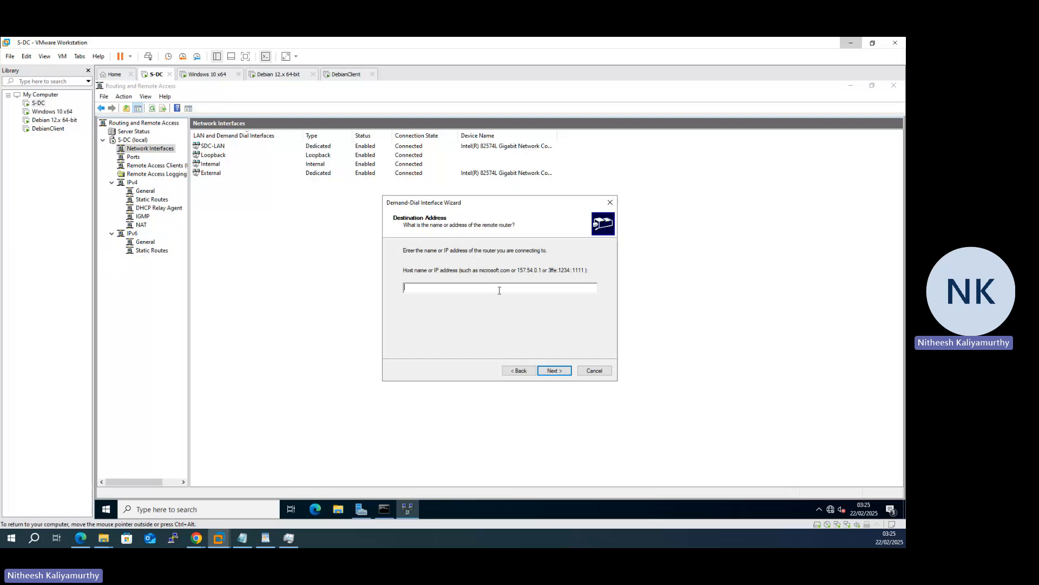
left_click(76, 538)
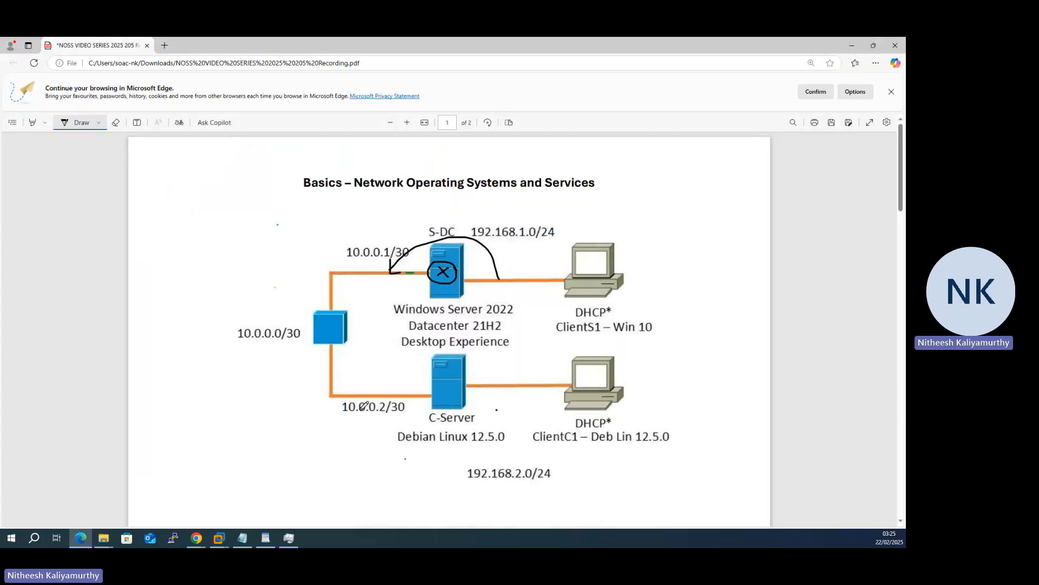
mouse_move(438, 385)
left_mouse_down()
mouse_move(423, 384)
mouse_move(418, 400)
mouse_move(439, 386)
left_mouse_up()
left_click(852, 45)
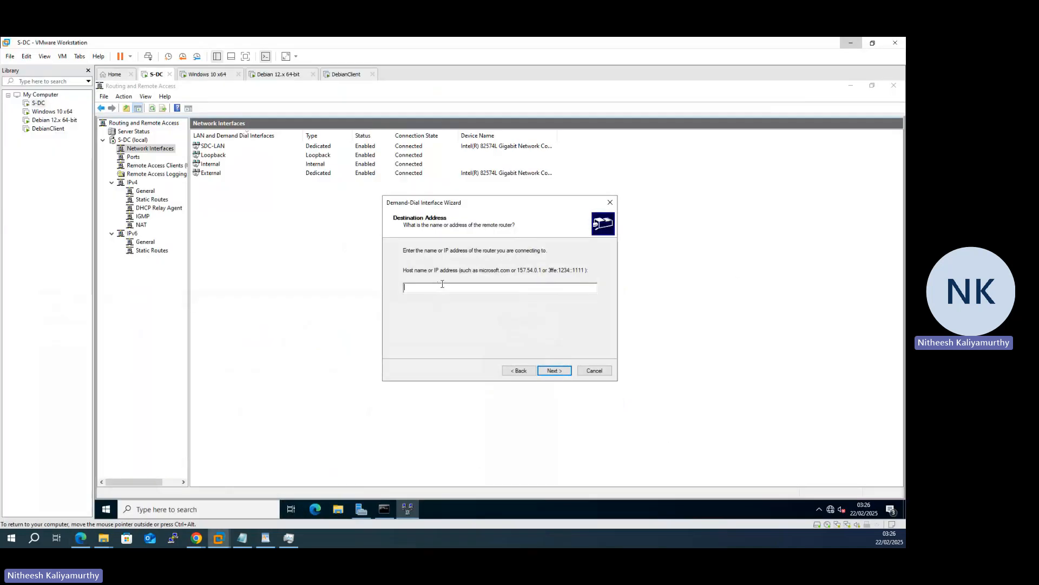
type("10.0.0.2")
left_click(547, 372)
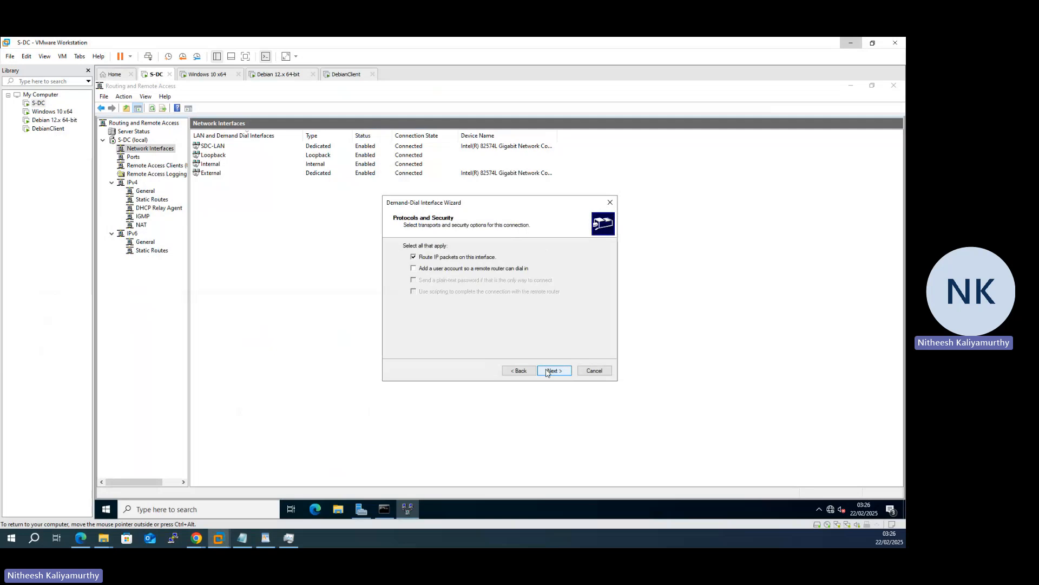
Step: Include a user account for remote router dial-in, and add an IPv4 static route to 192.168.2.0 with mask 255.255.255.0 and metric 255
left_click(451, 270)
left_click(556, 374)
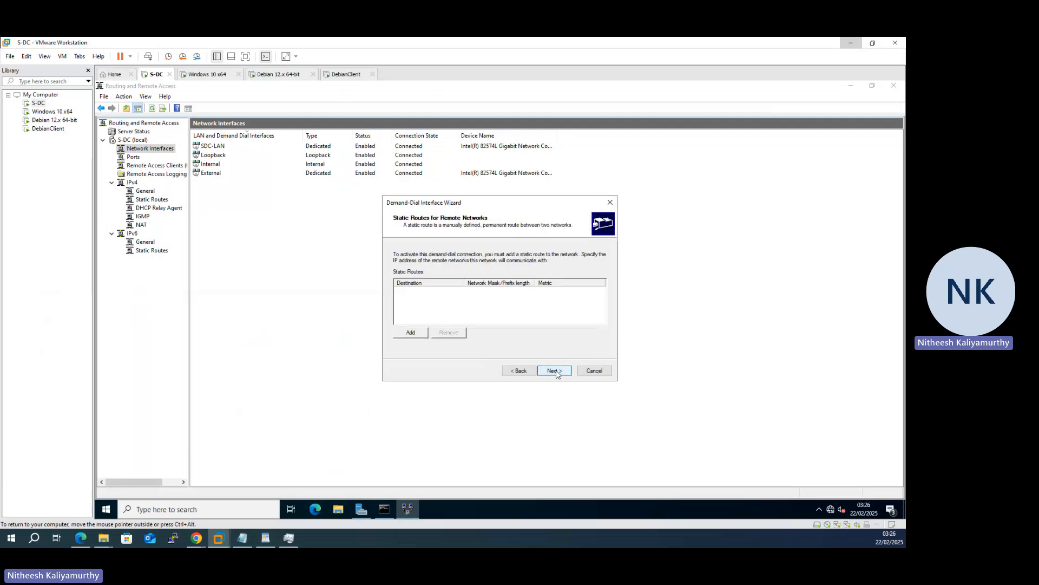
left_click(426, 334)
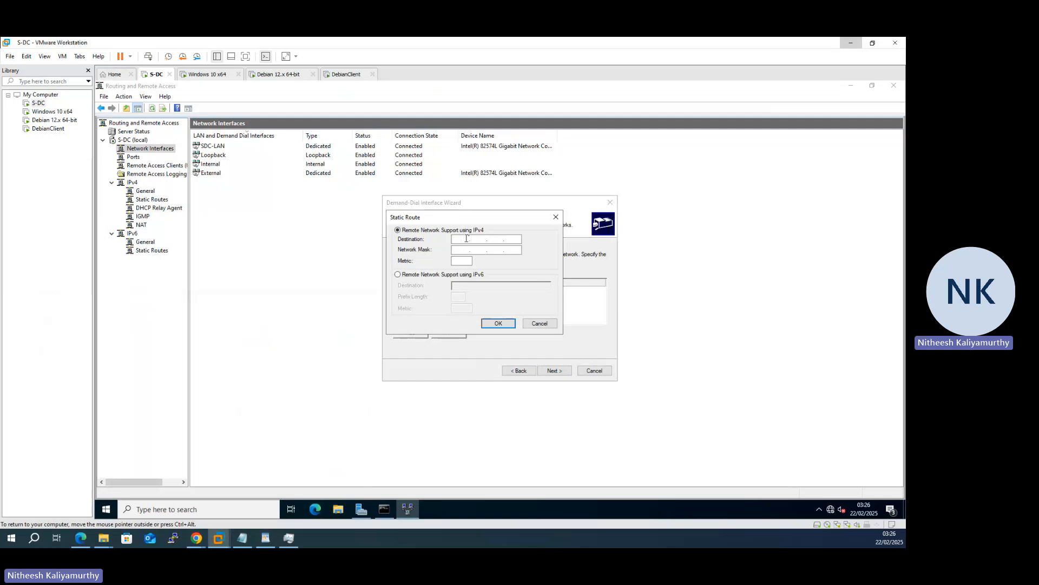
type("19")
type("2168")
type("255255")
type("255")
type("25")
left_click(503, 324)
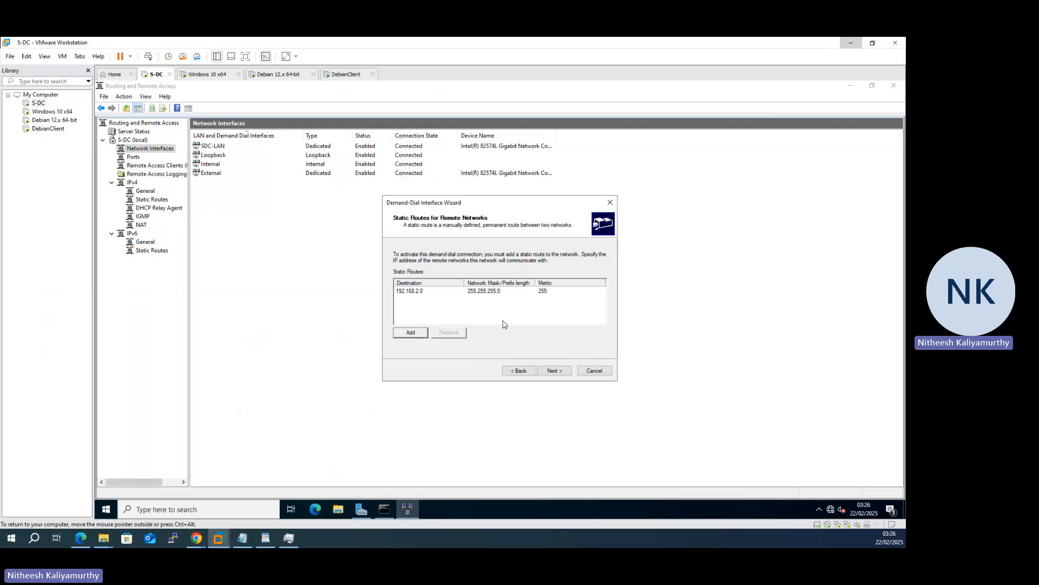
Step: Enter and confirm the dial-in password for the remote router's user account
left_click(553, 372)
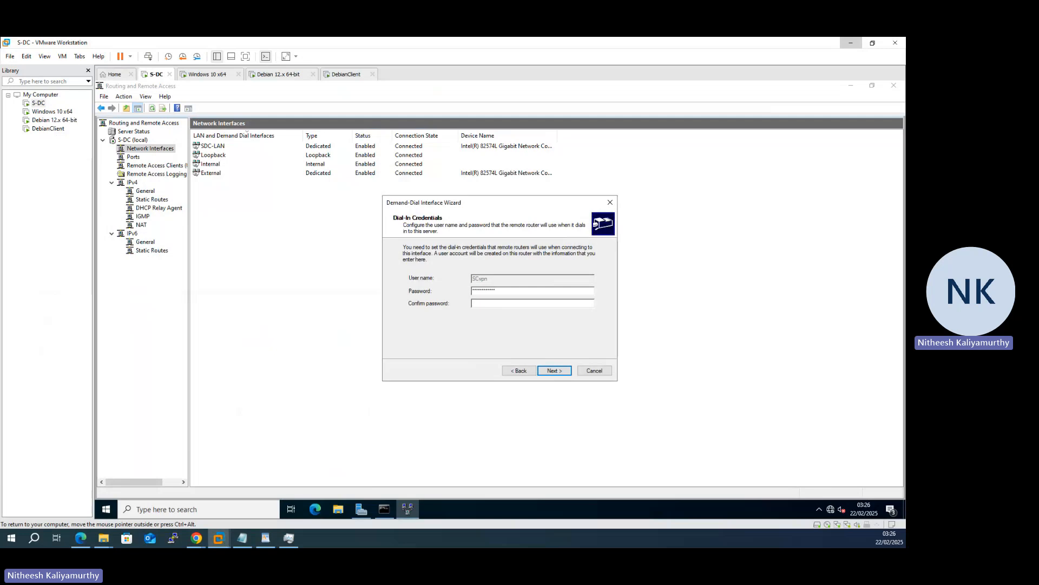
type("******")
left_click(553, 372)
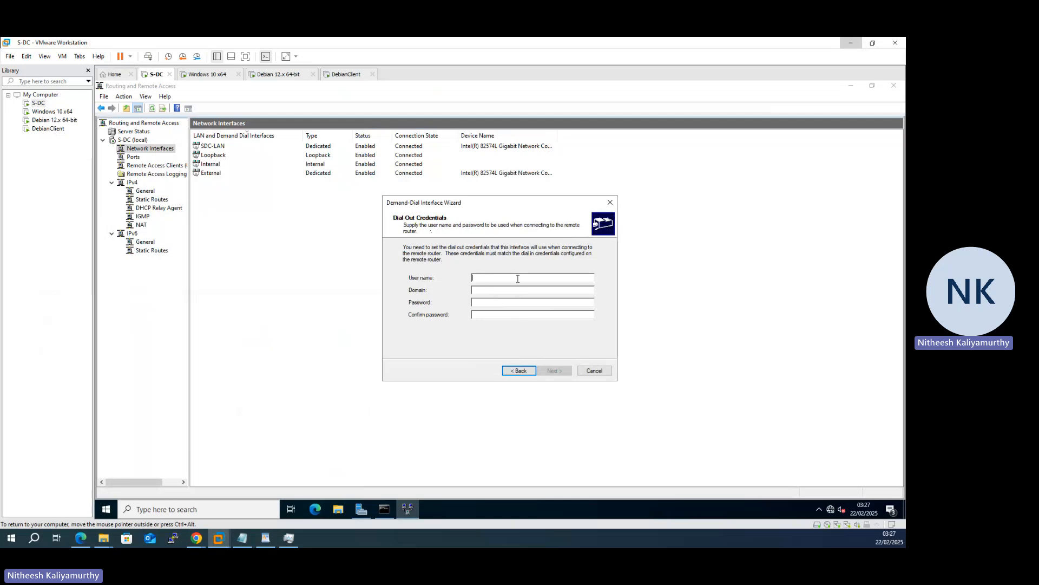
Step: Supply the dial-out user name SCvpn with its password and confirmation, and finish creating the demand-dial interface
type("SCvpn")
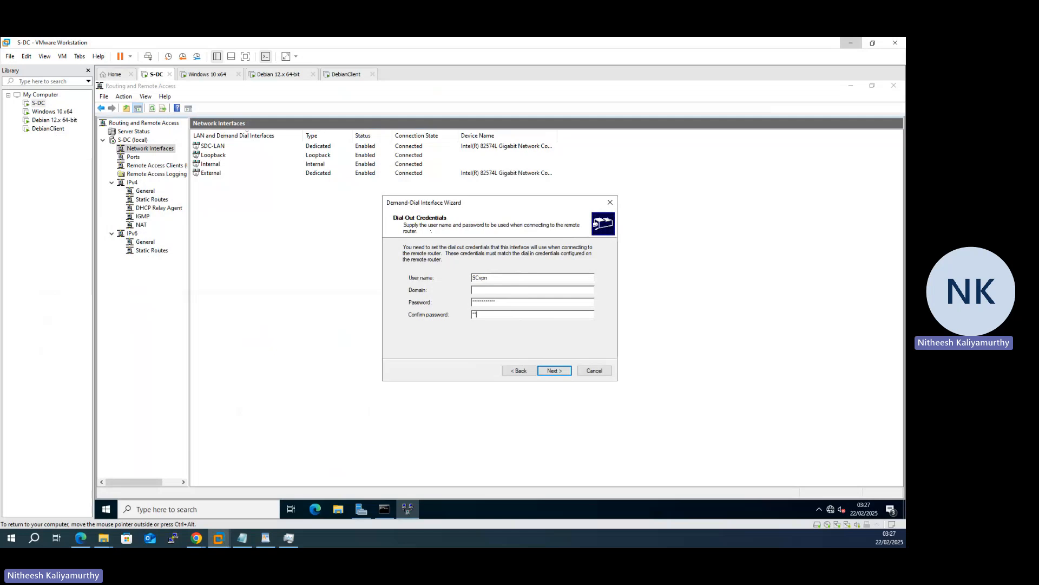
type("**")
left_click(553, 371)
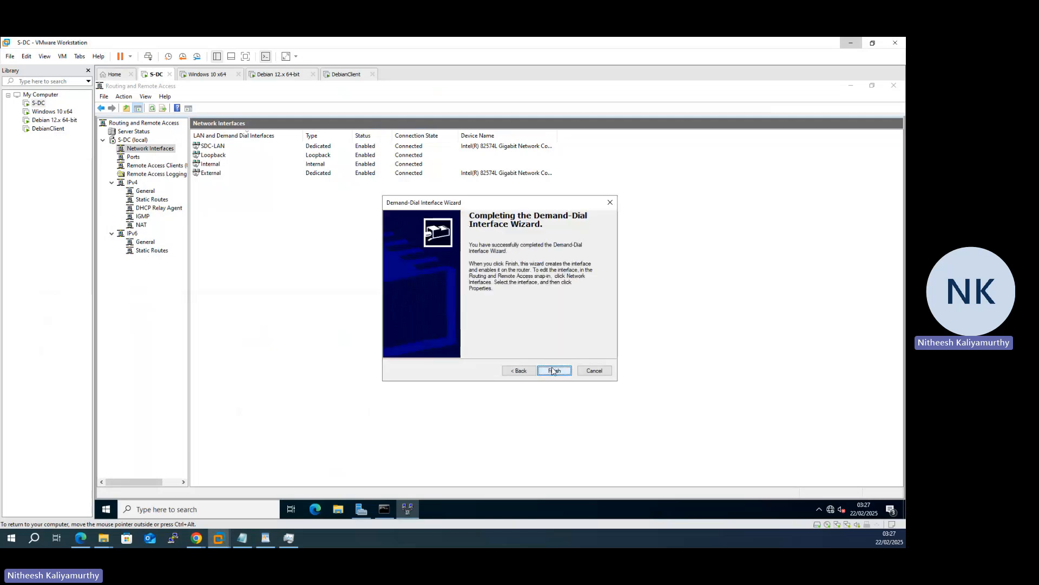
left_click(553, 370)
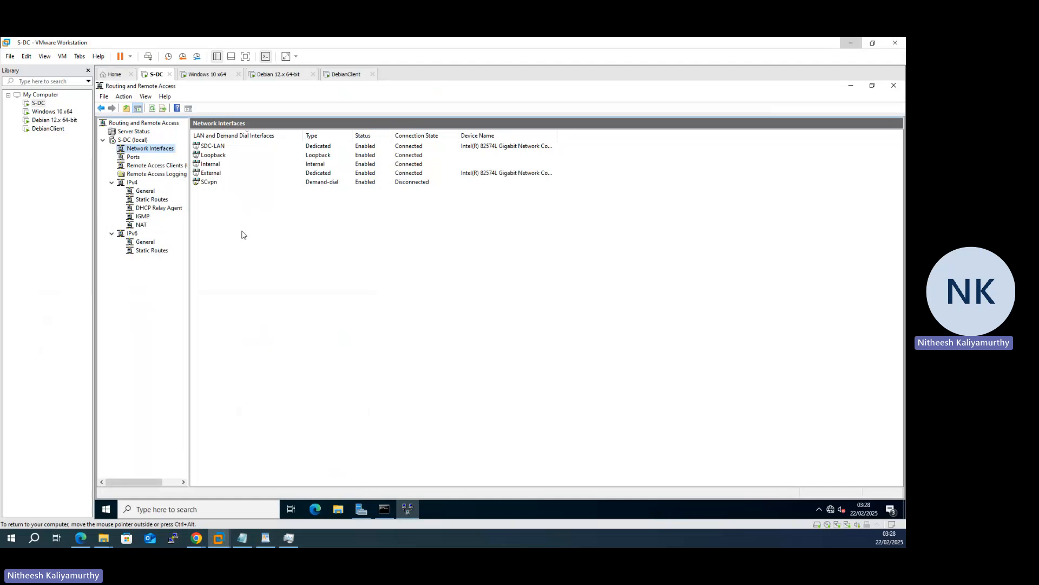
Step: Switch to Chrome, maximize it, and examine the Google results on which VPN to use between Debian and Windows Server
key("ctrl+alt")
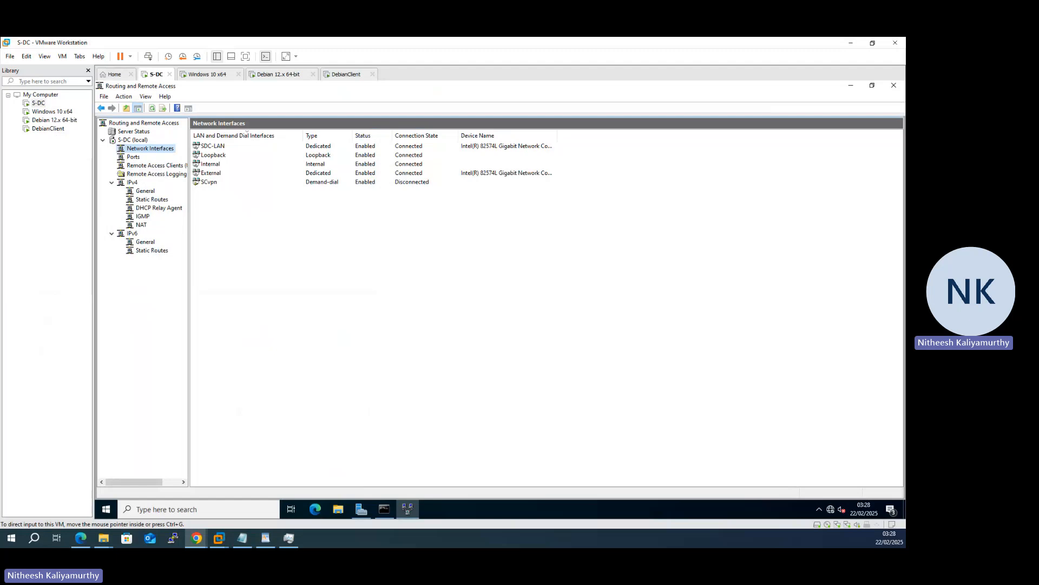
left_click_drag(1, 117, 269, 92)
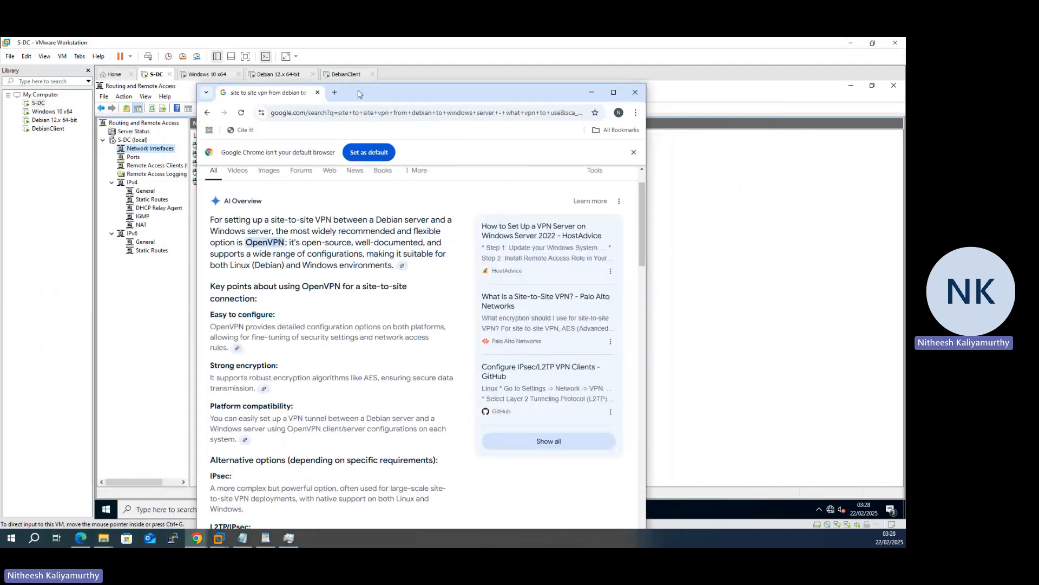
left_click_drag(358, 94, 163, 38)
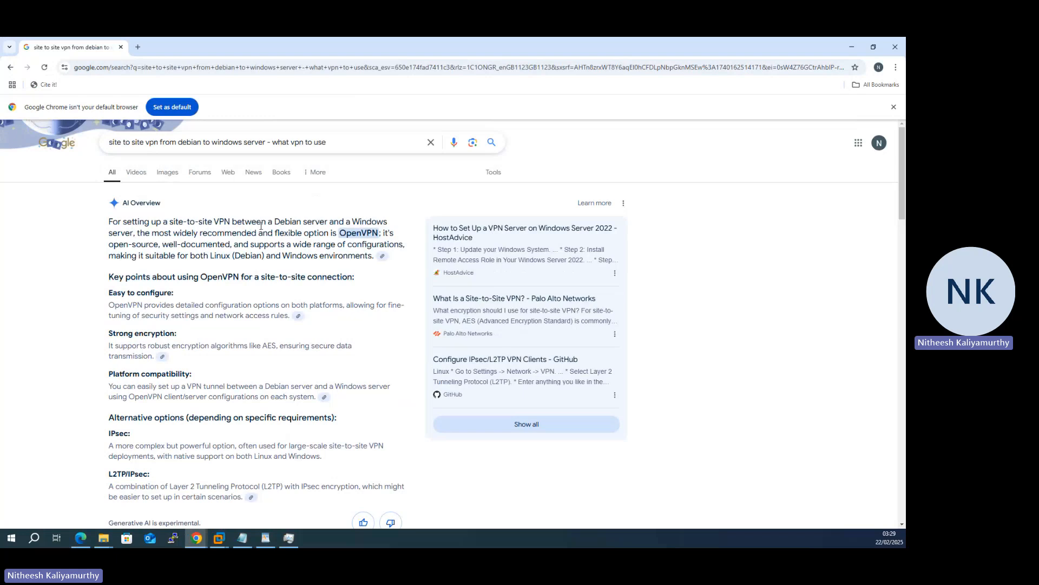
double_click(343, 234)
scroll(364, 244, "down", 5)
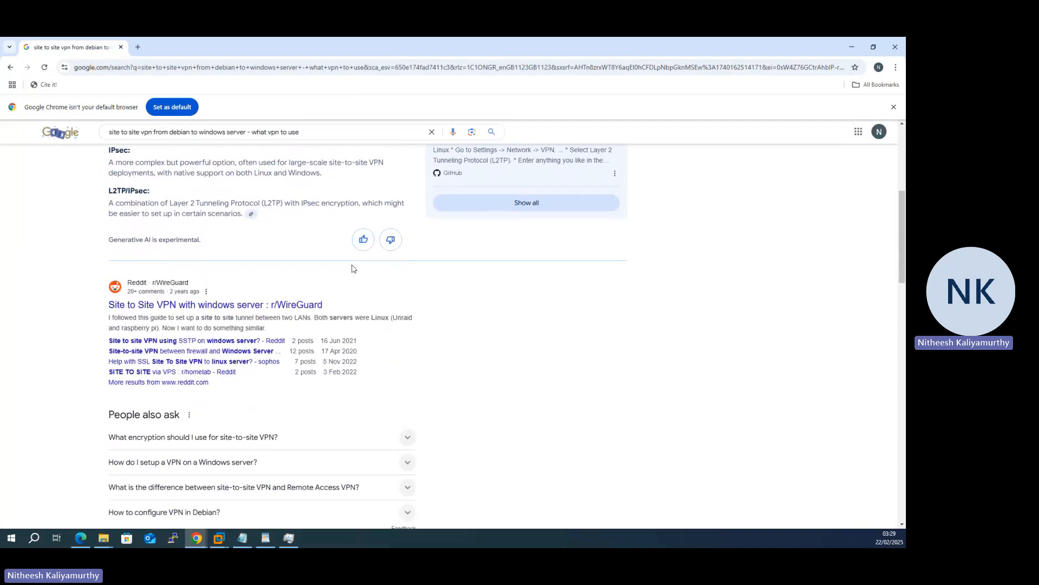
Step: Examine the remaining Google results on site-to-site VPN between Debian and Windows Server, and return to VMware Workstation
left_click_drag(337, 308, 276, 311)
scroll(276, 311, "down", 5)
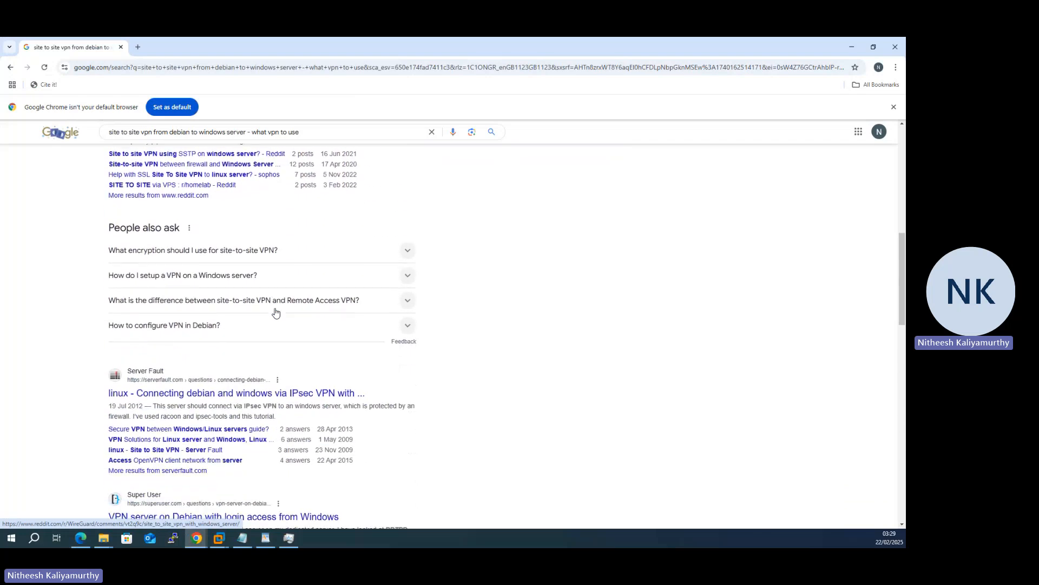
scroll(276, 309, "down", 2)
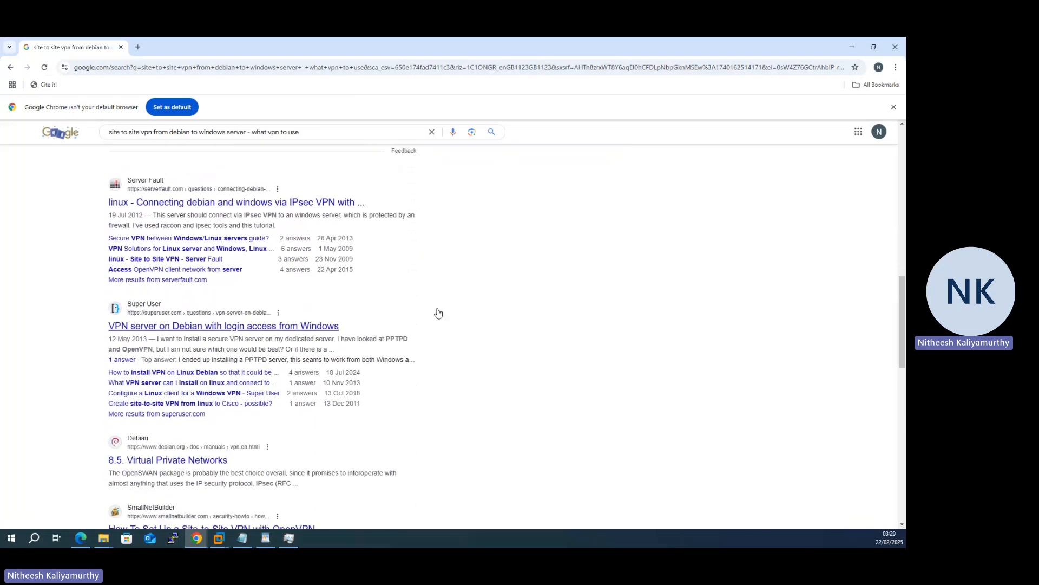
left_click(853, 52)
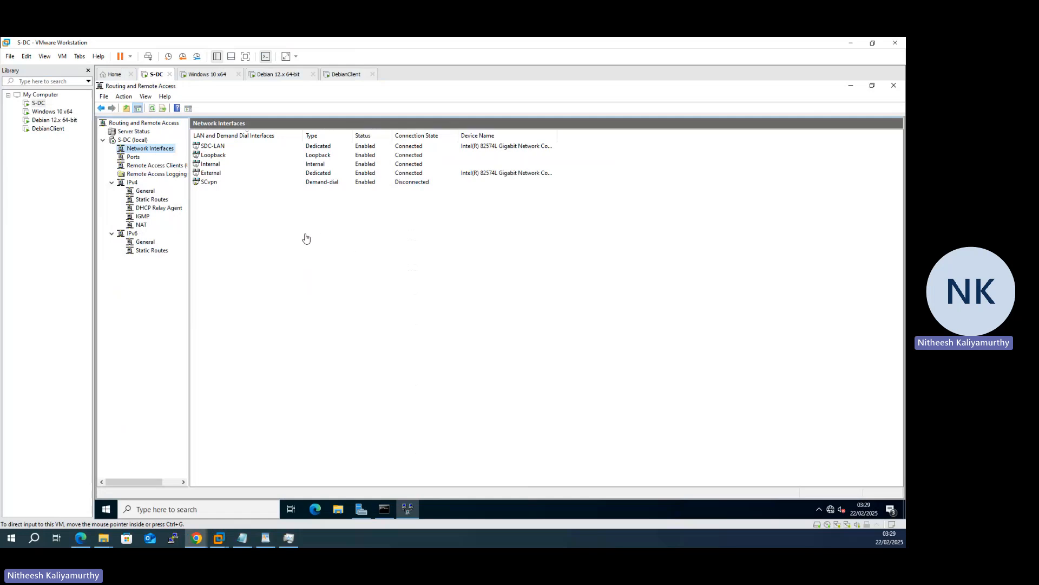
Step: Ping 192.168.2.10 again from the Windows 10 x64 client's command prompt, and minimize that window
left_click(342, 76)
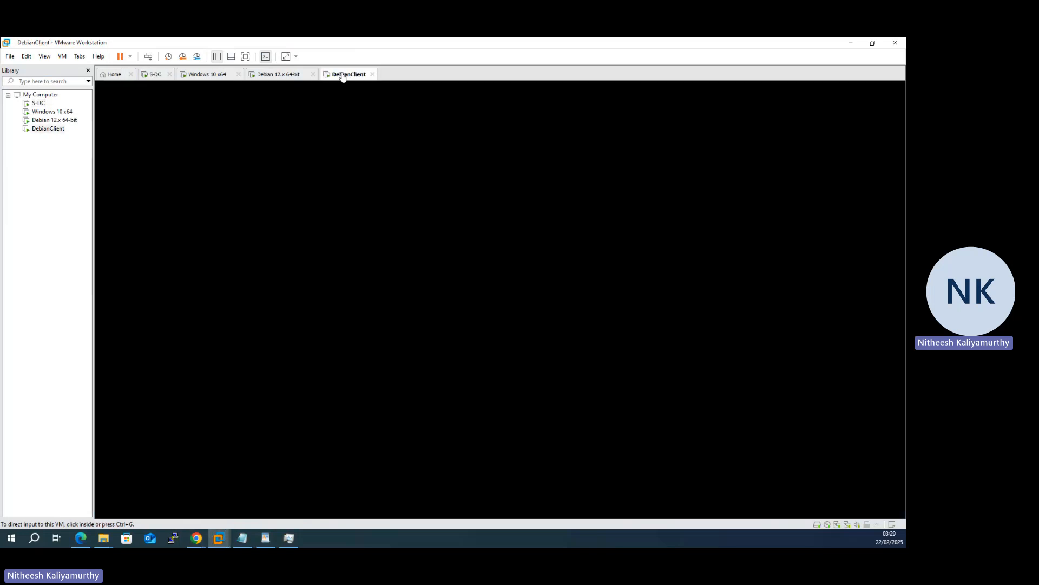
left_click(222, 76)
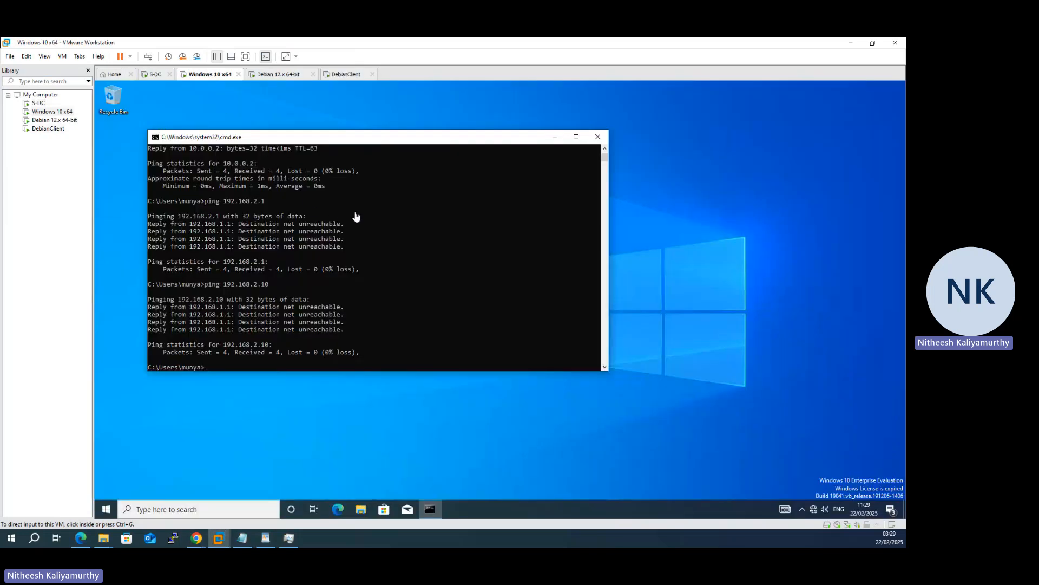
left_click(386, 216)
key("Up")
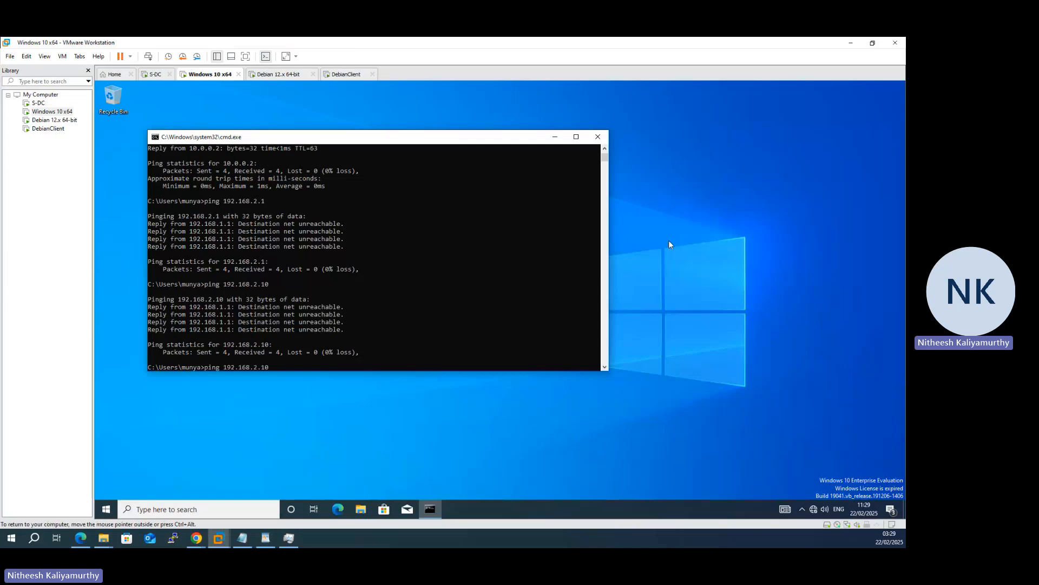
key("Return")
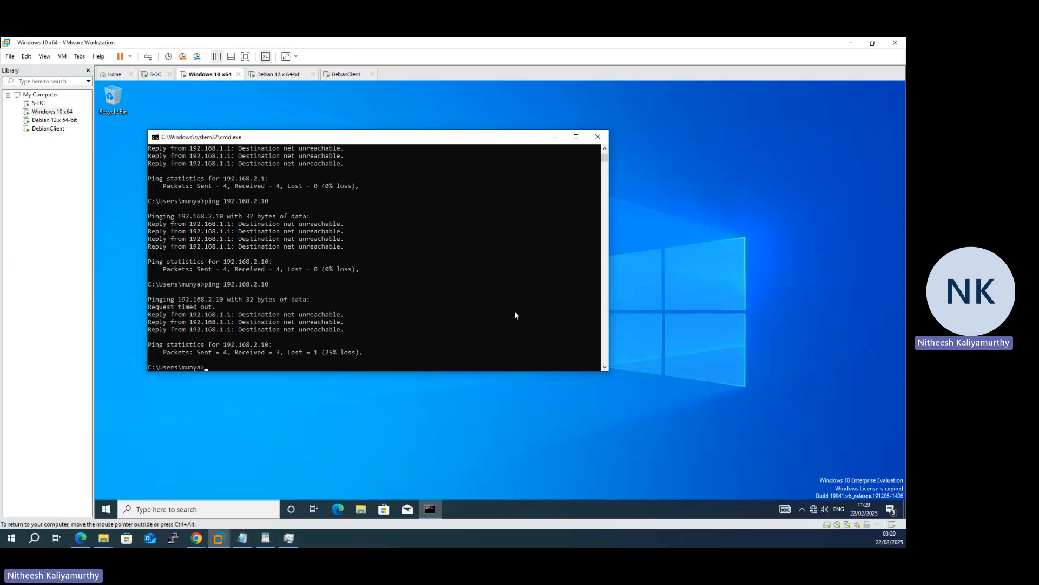
left_click(556, 137)
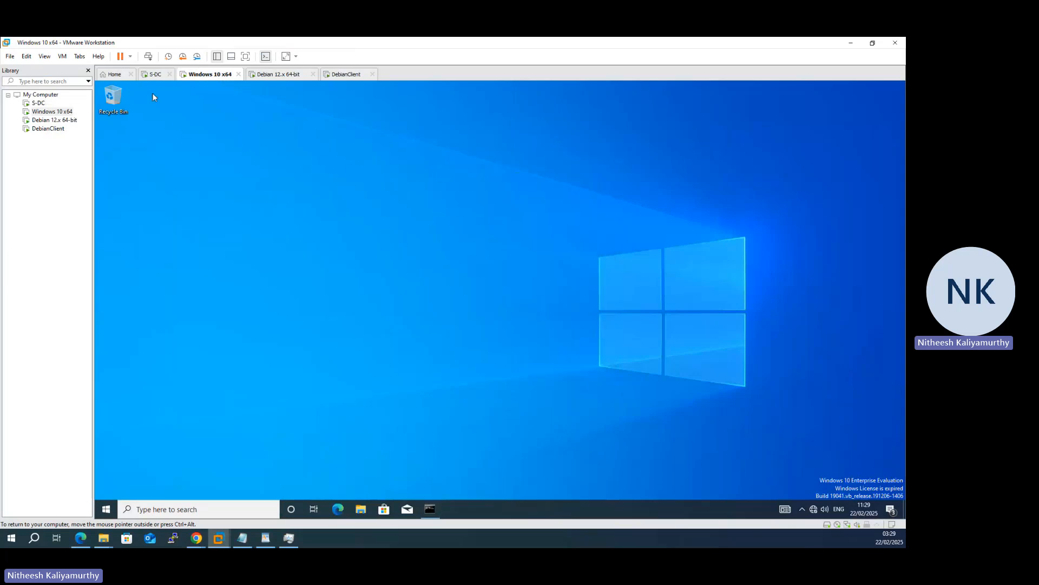
Step: Add a third network adapter with a NAT connection to the S-DC virtual machine's hardware and apply the settings
left_click(155, 74)
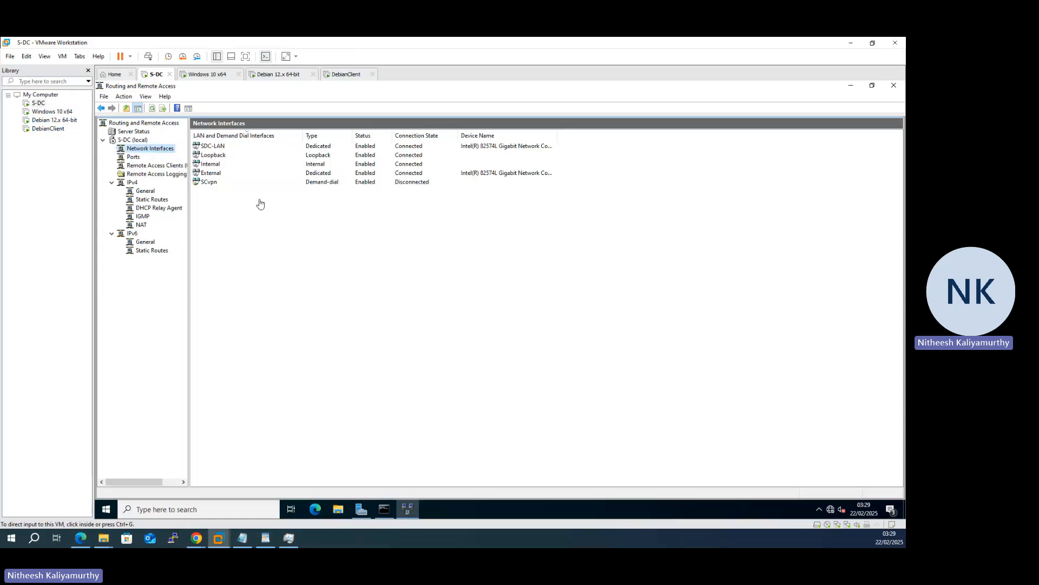
left_click(851, 88)
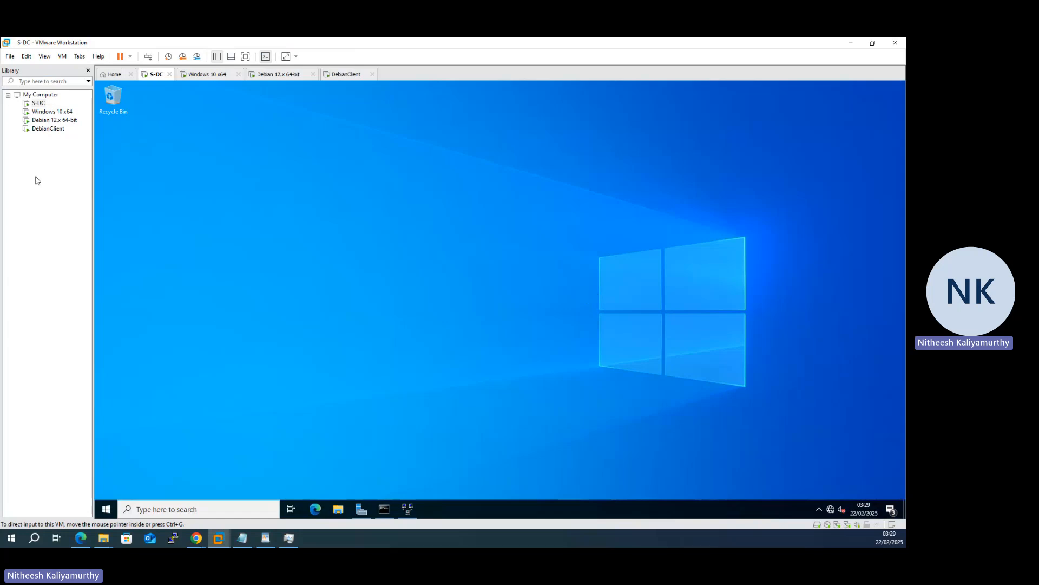
right_click(38, 103)
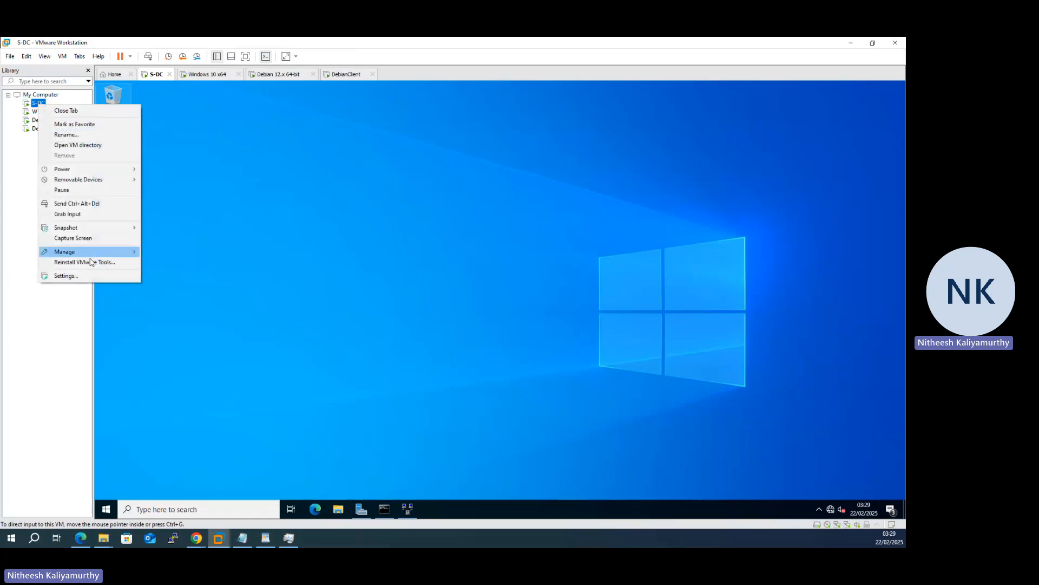
left_click(92, 276)
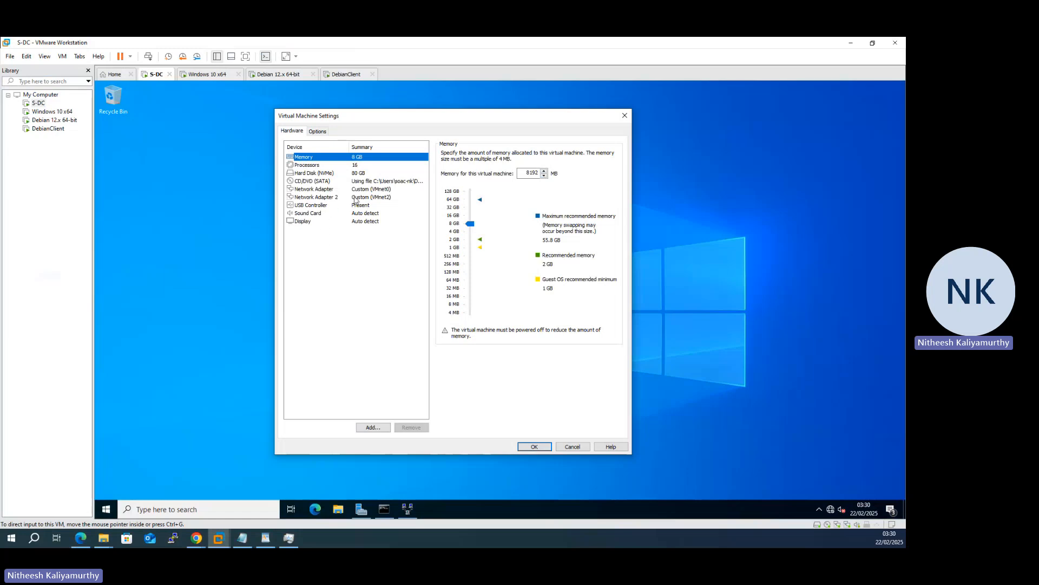
left_click(373, 427)
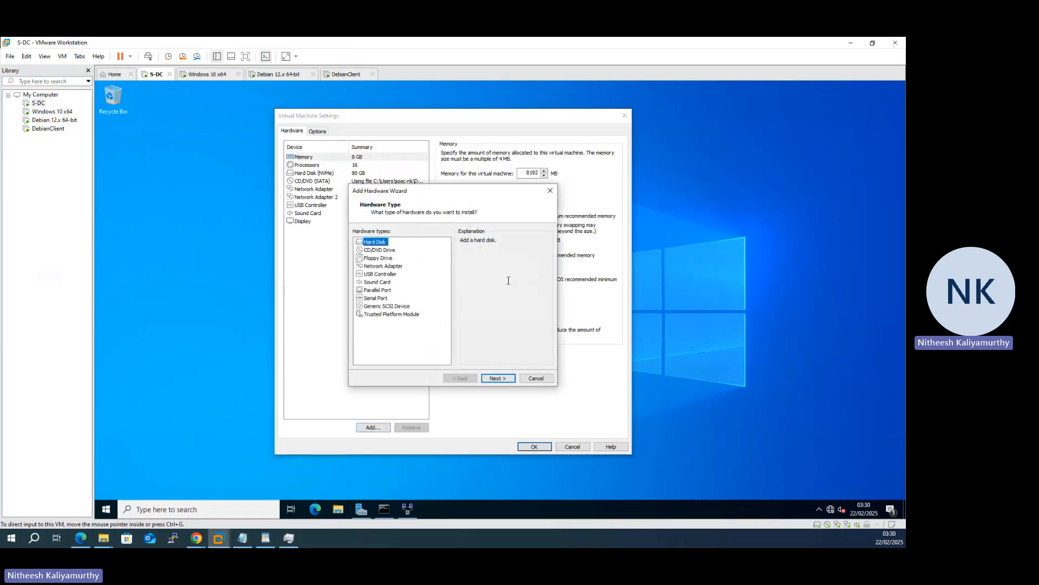
left_click(383, 266)
left_click(499, 378)
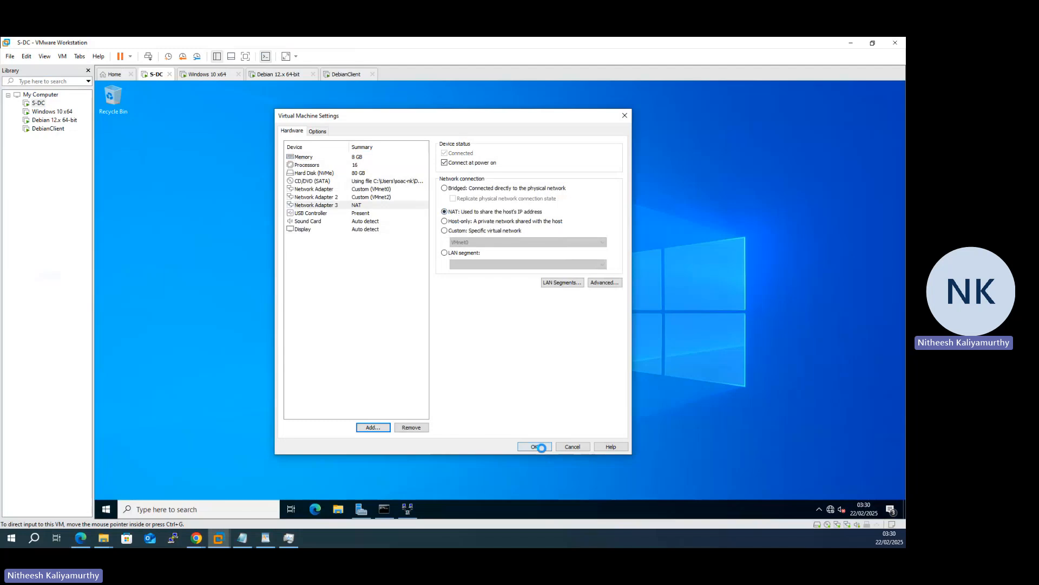
left_click(534, 447)
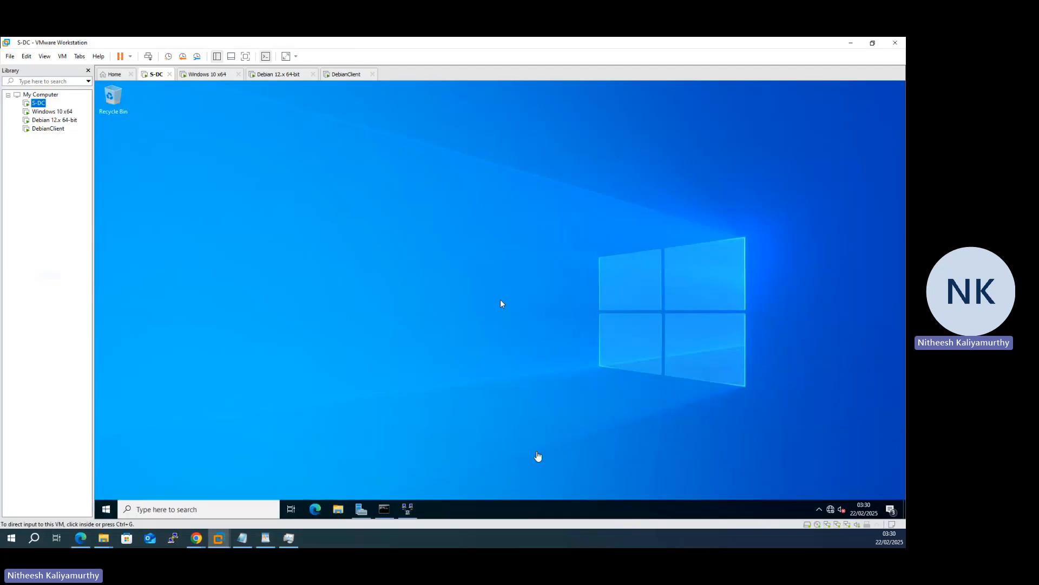
Step: Run ipconfig in S-DC's command prompt to check the adapters' addresses, and close the command prompt
left_click(500, 303)
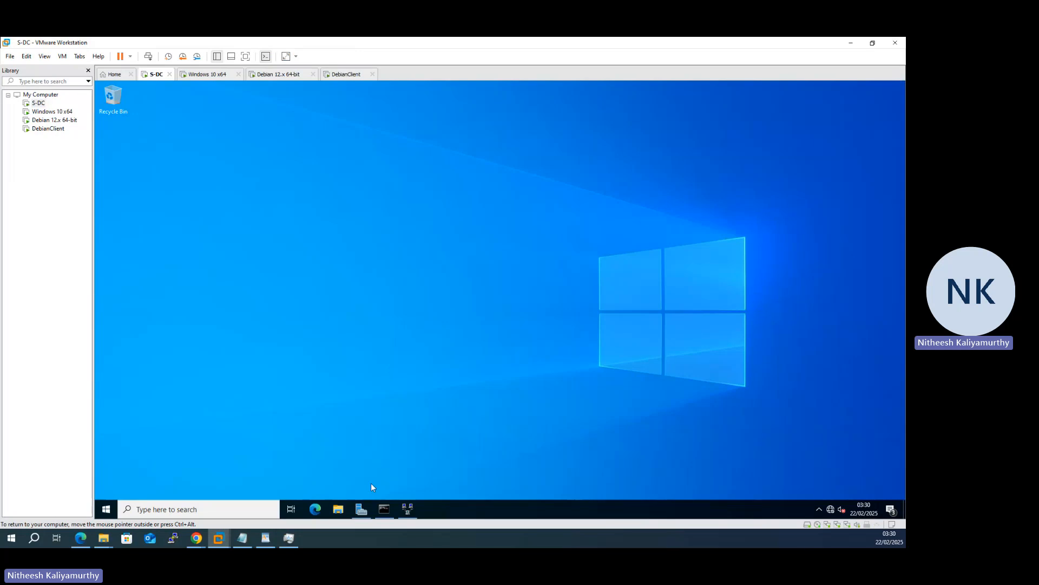
left_click(384, 509)
type("ipc")
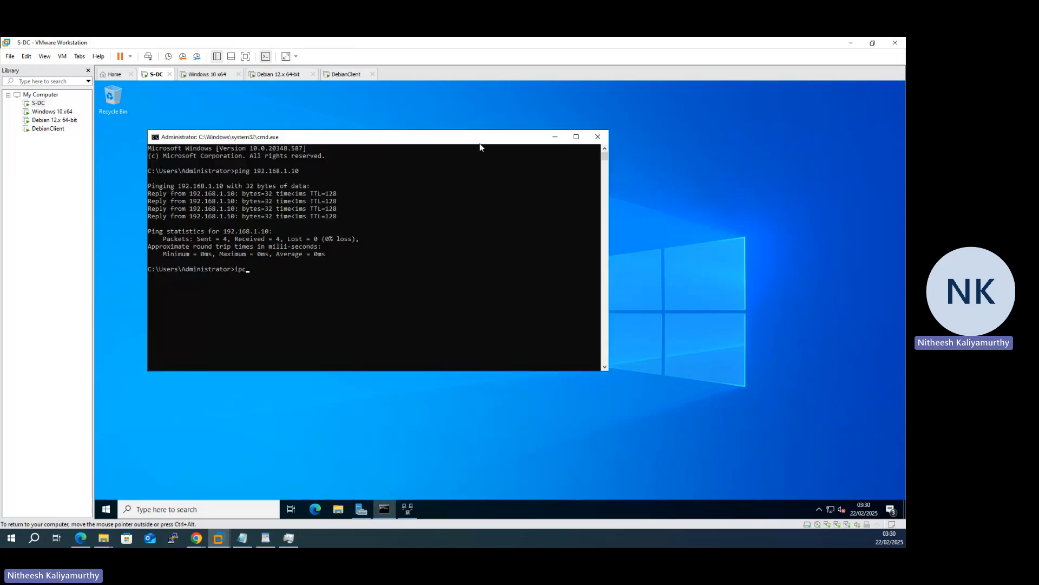
type("onfig")
key("Return")
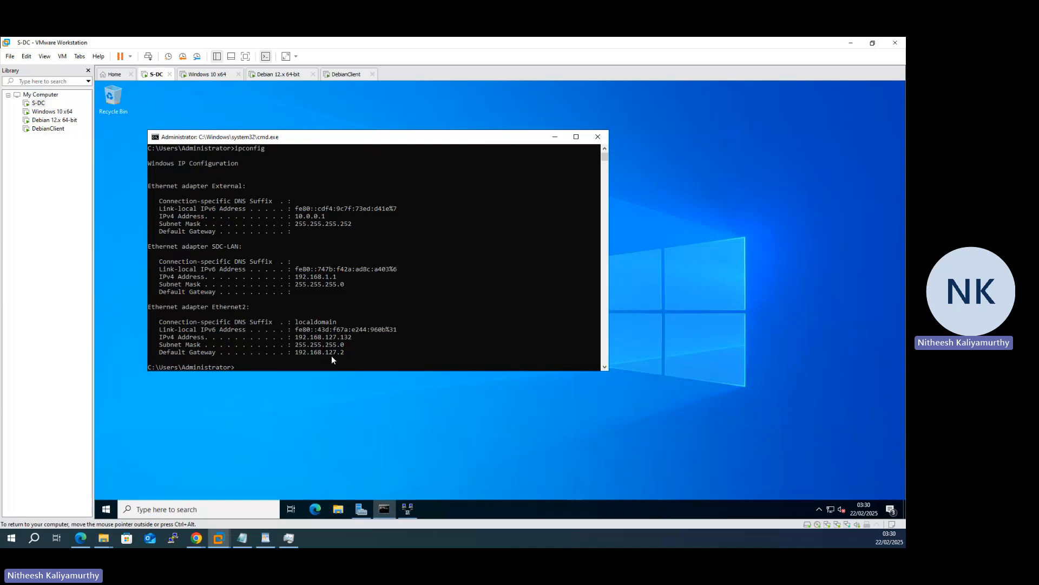
left_click(598, 138)
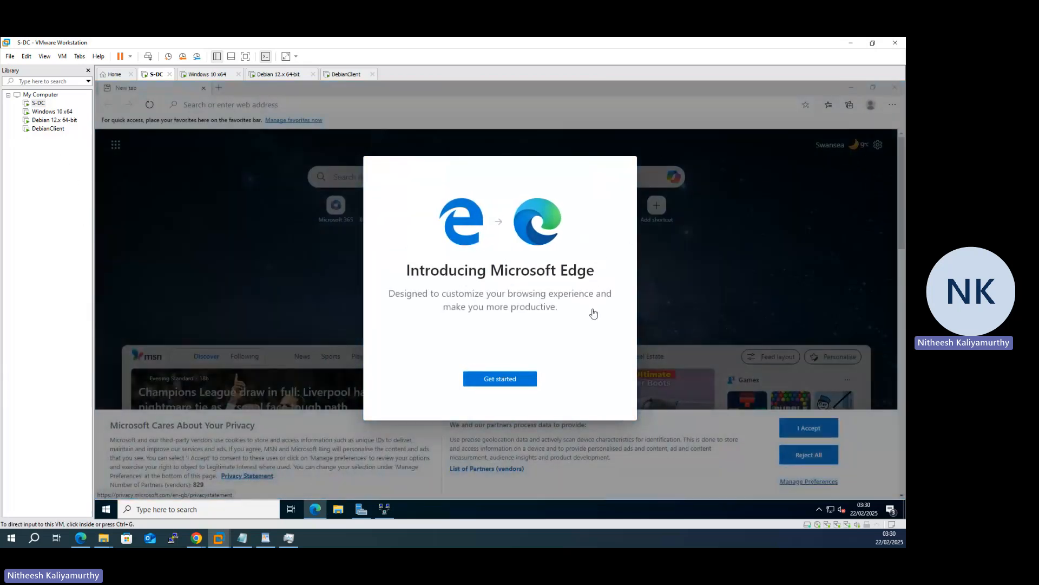
Step: Complete Microsoft Edge's first-run setup on S-DC and continue without signing in
left_click(501, 381)
left_click(594, 406)
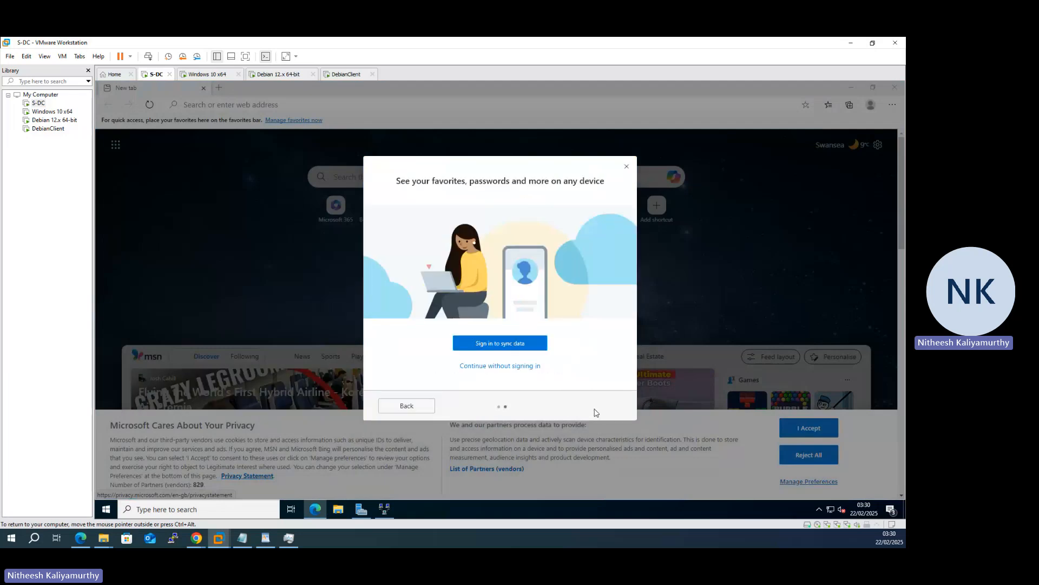
left_click(487, 372)
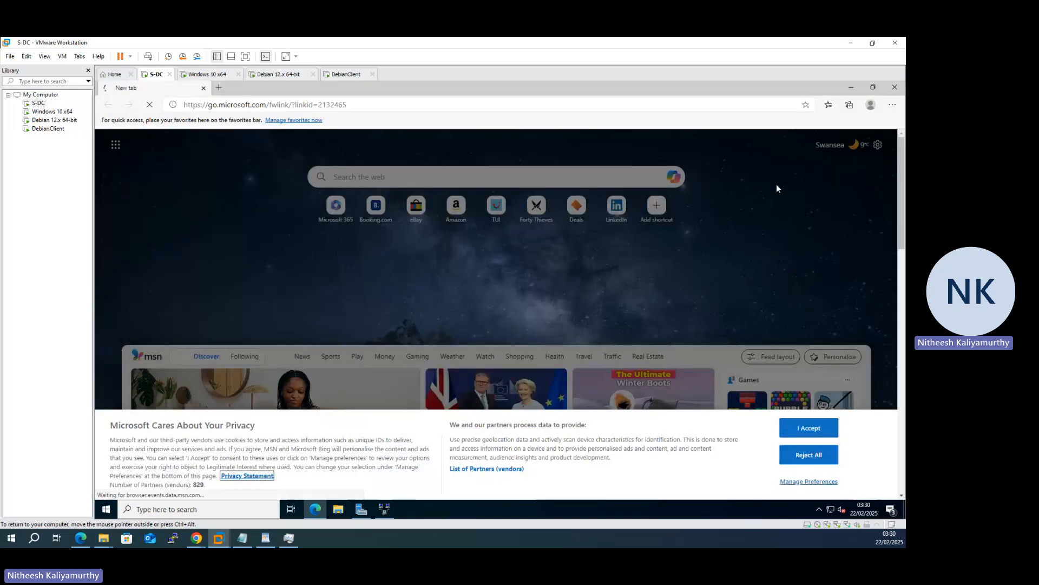
Step: Search the web for "wireguard download" and open the WireGuard installation page from the results
left_click(645, 105)
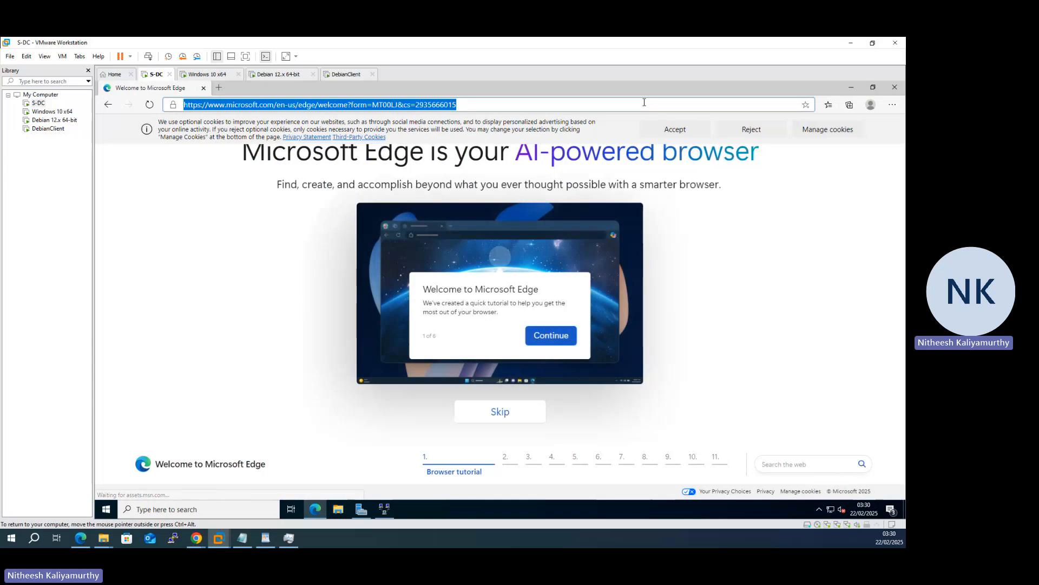
type("wireg")
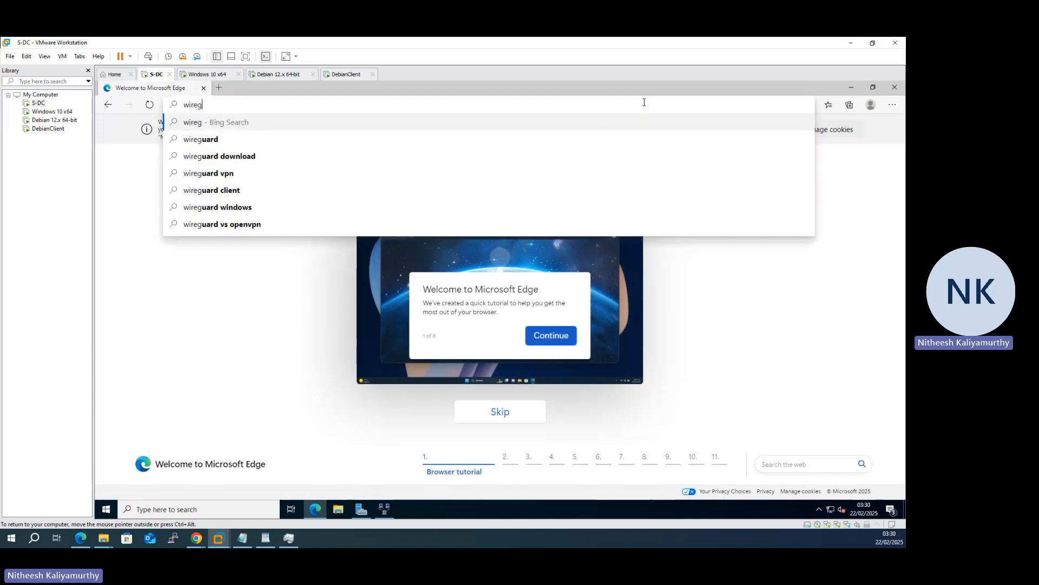
key("Down")
key("Down")
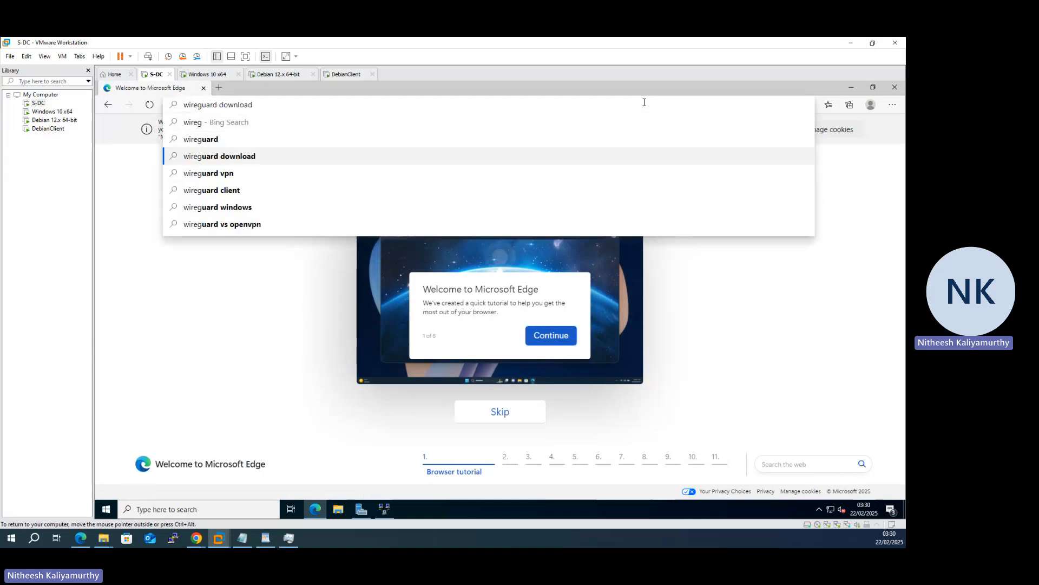
key("Return")
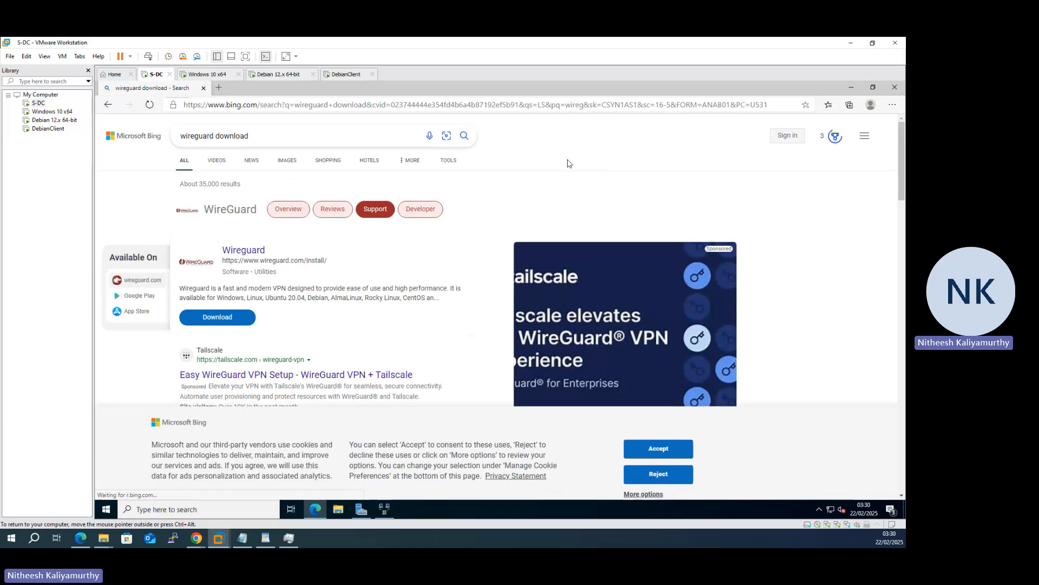
left_click(259, 251)
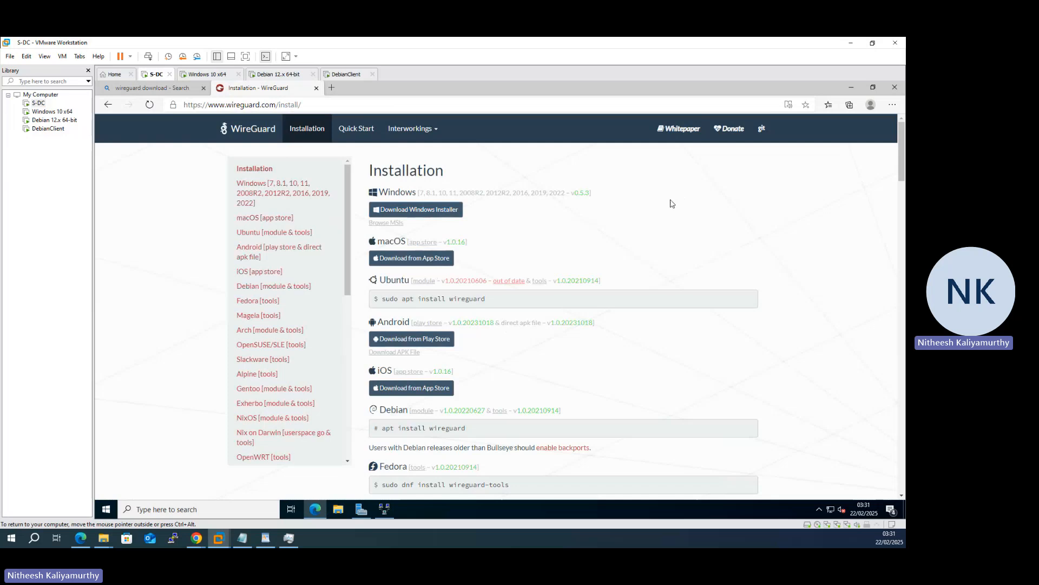
Step: Download the WireGuard Windows installer, show it in the Downloads folder, and run wireguard-installer to install the program
left_click(435, 212)
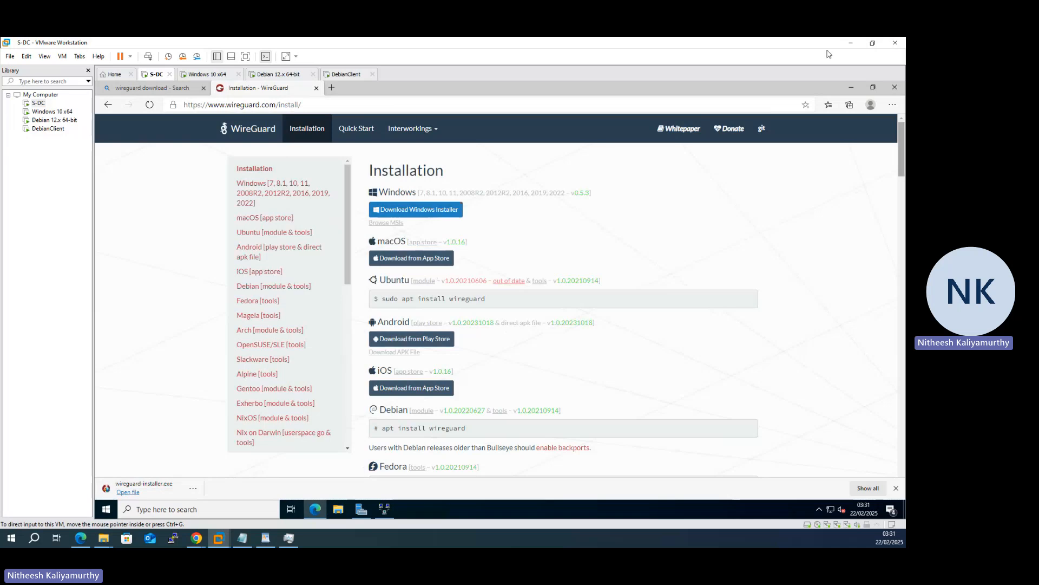
left_click(192, 488)
left_click(224, 406)
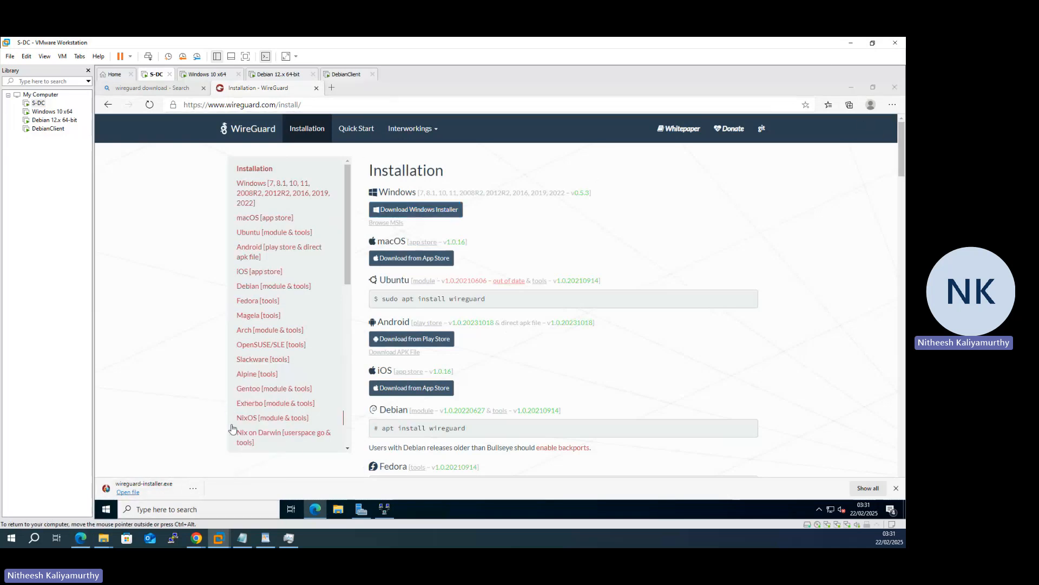
left_click(365, 257)
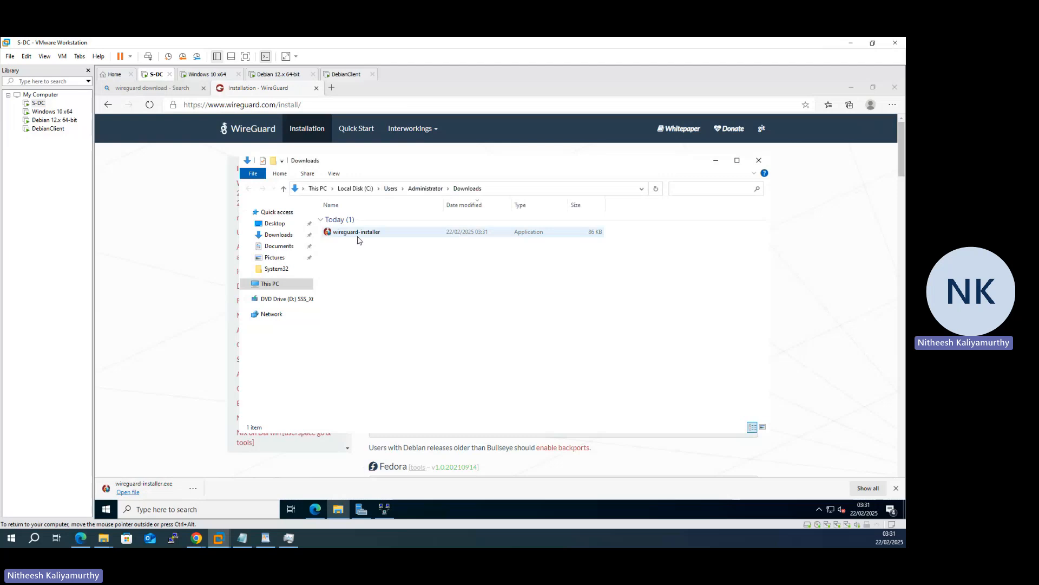
double_click(357, 237)
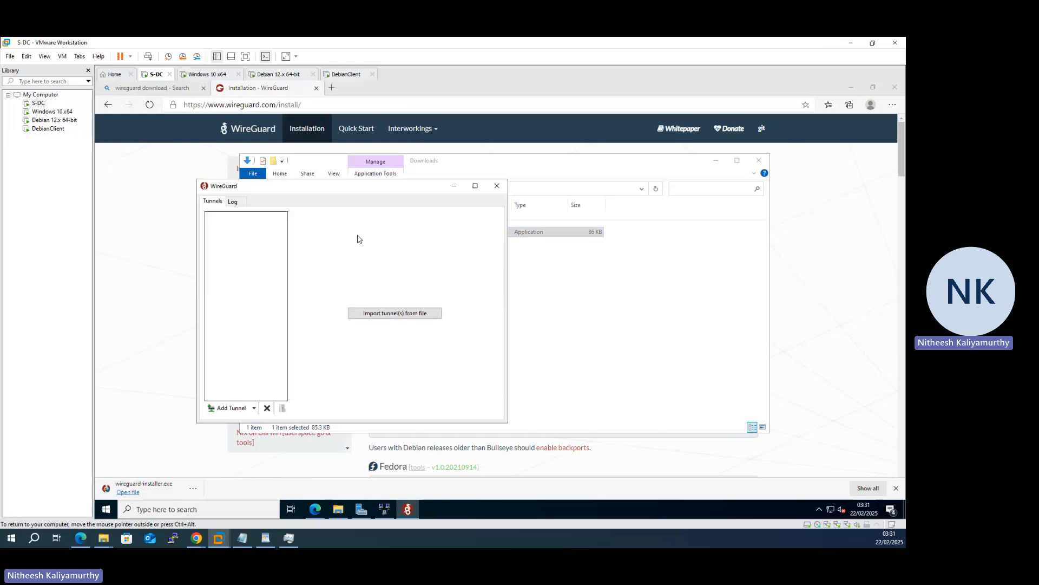
Step: Switch to the network diagram PDF in the host's Edge and erase the ink marks drawn around the S-DC server
left_click(86, 541)
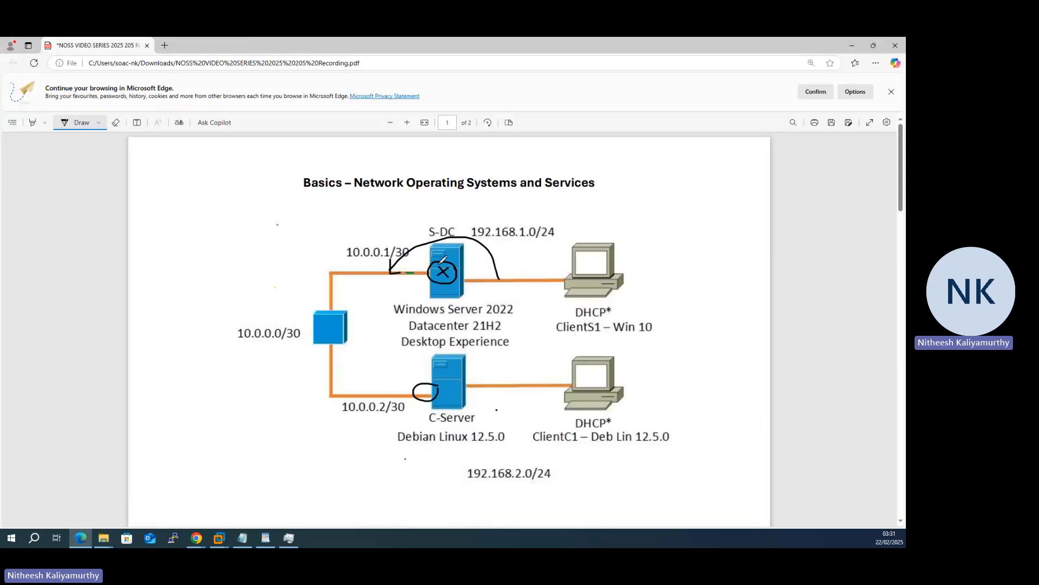
left_click(115, 122)
left_click_drag(433, 270, 390, 263)
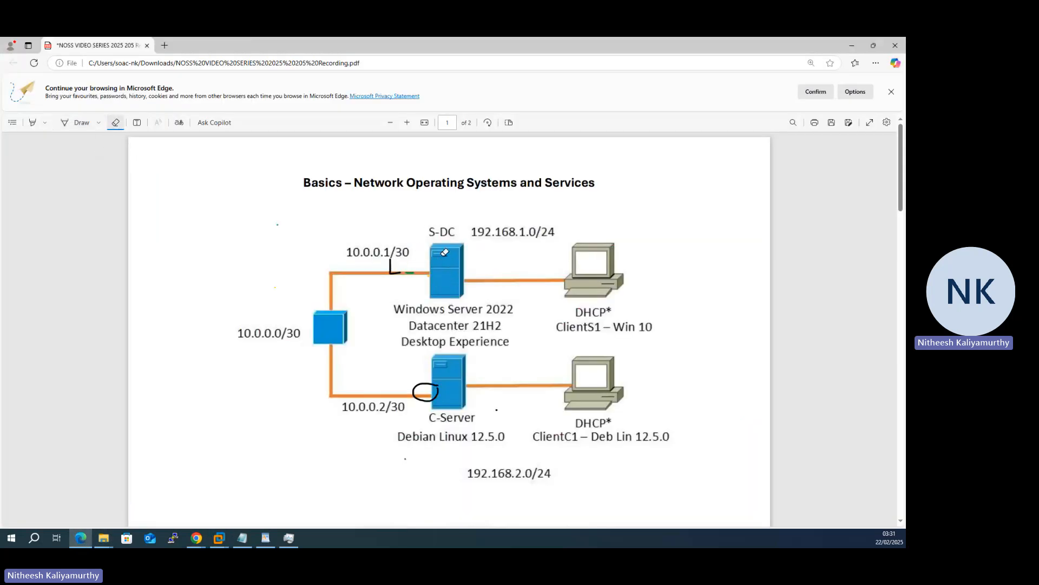